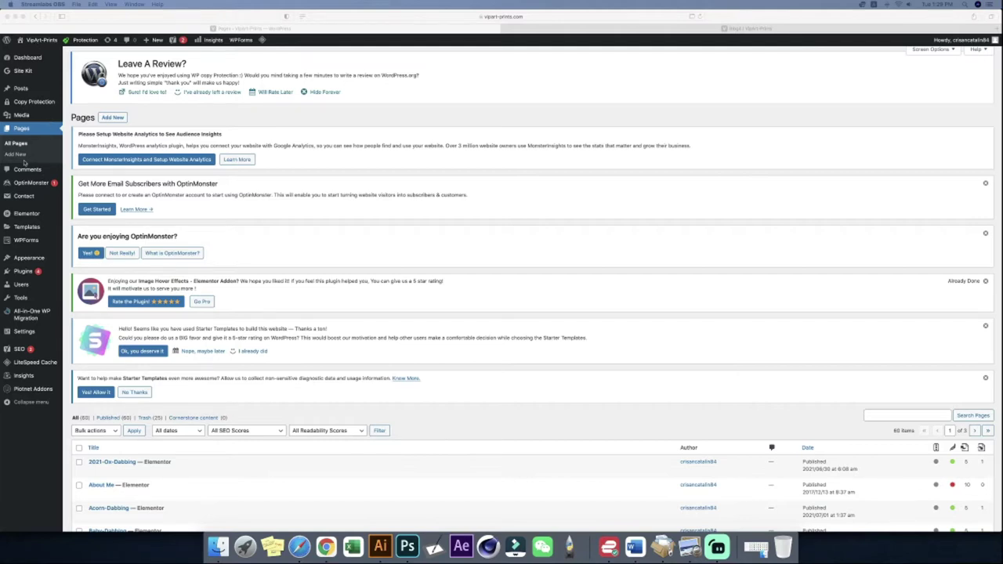
- Create a new page and title it "Redbubble Artist Margin :How to Calculate" with text copied from the Word document blog1
click(28, 153)
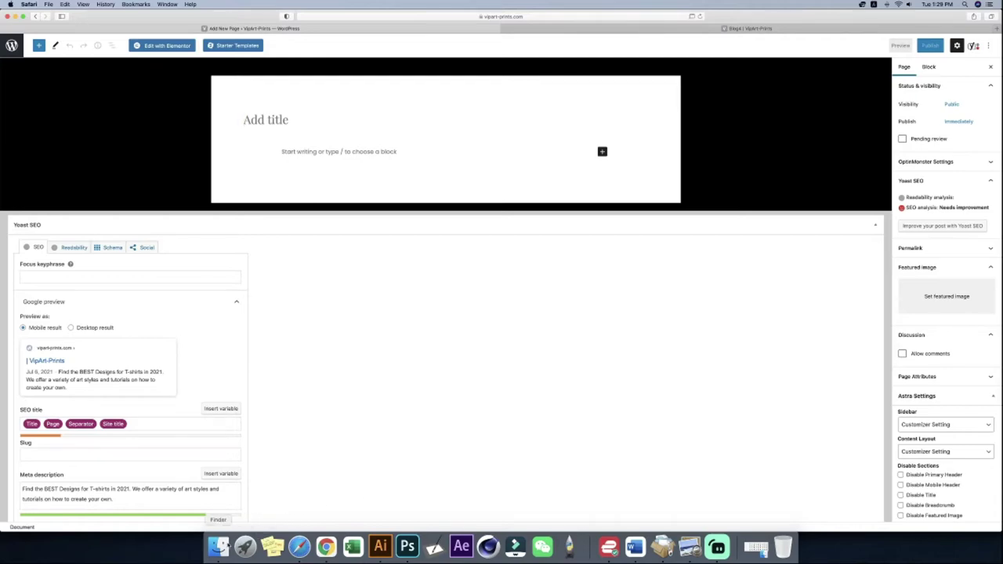
click(635, 546)
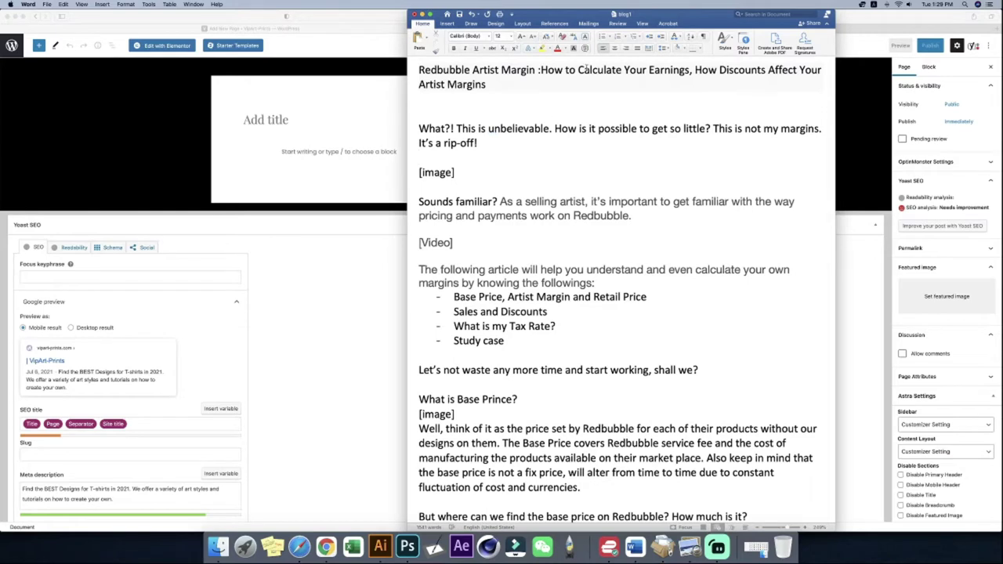
click(550, 80)
drag(622, 71, 440, 69)
key(super+c)
click(396, 160)
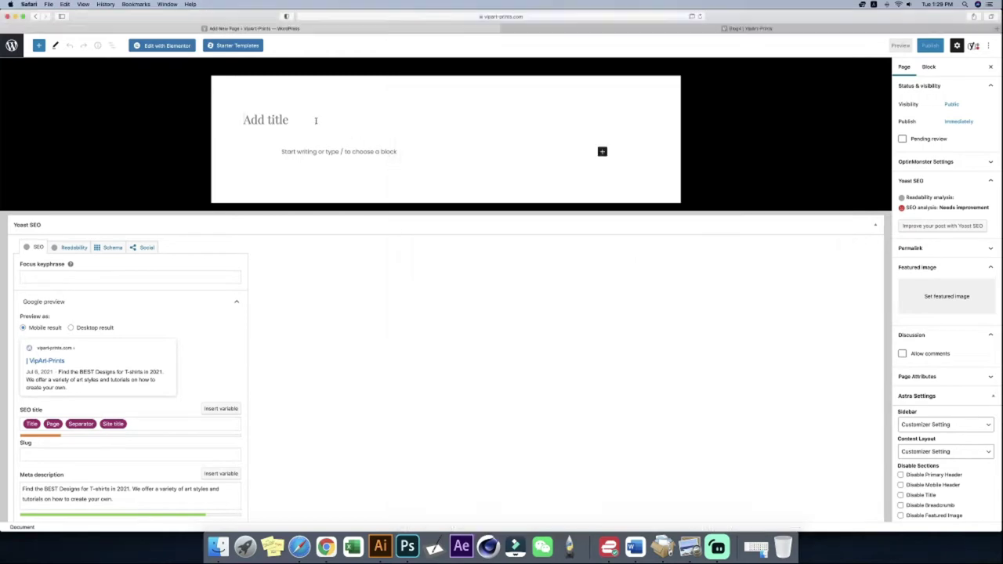
click(284, 120)
key(super+v)
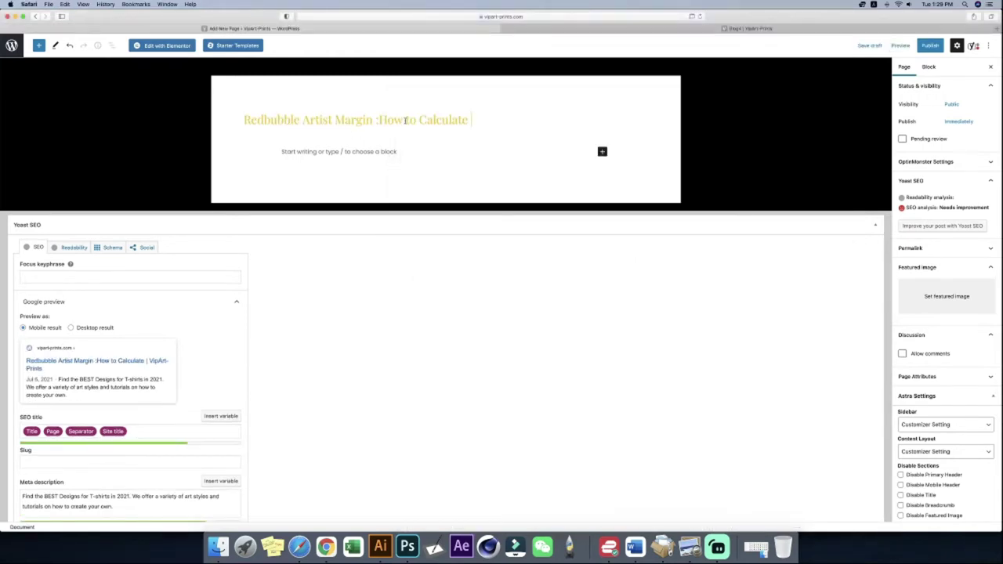
- Reorder the page title to read "How to Calculate Redbubble Artist Margin", removing the colon at its end
drag(379, 120, 468, 119)
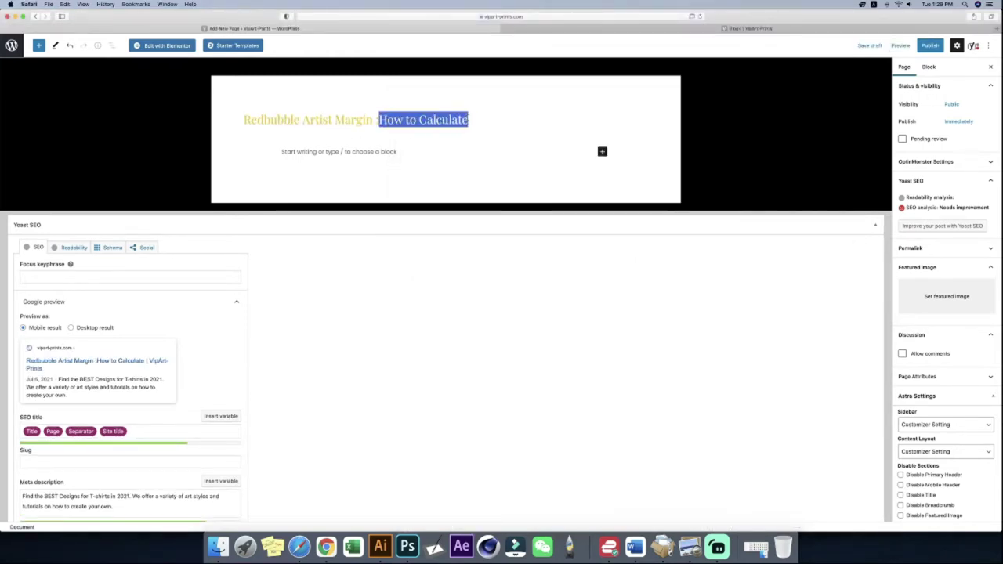
key(super+x)
key(super+Left)
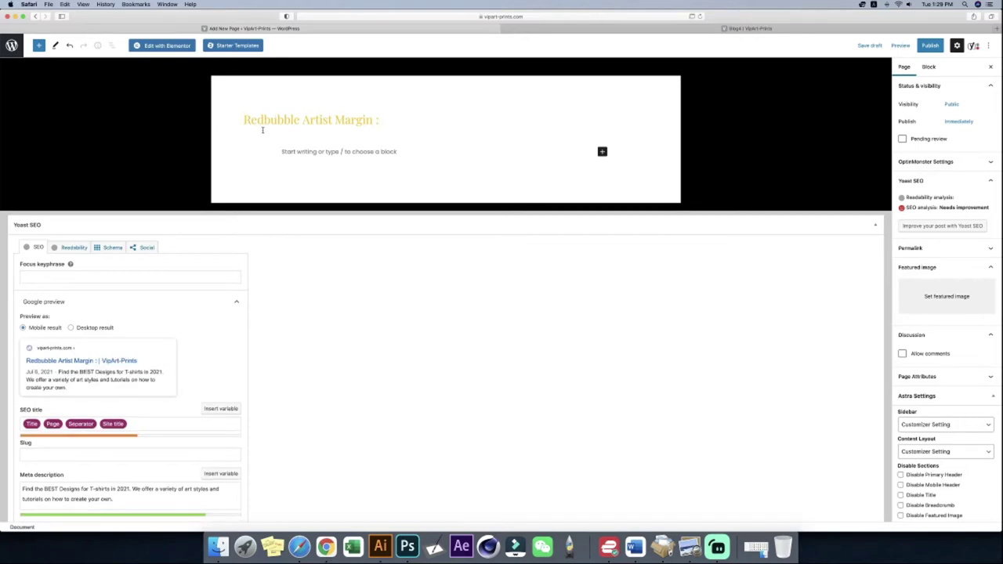
key(super+v)
click(333, 120)
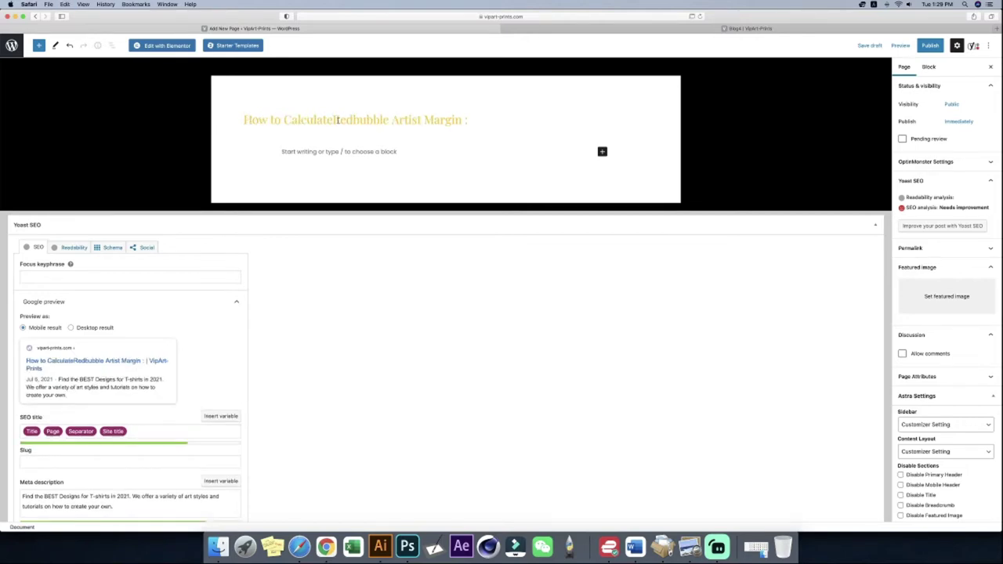
click(475, 120)
key(BackSpace)
key(BackSpace)
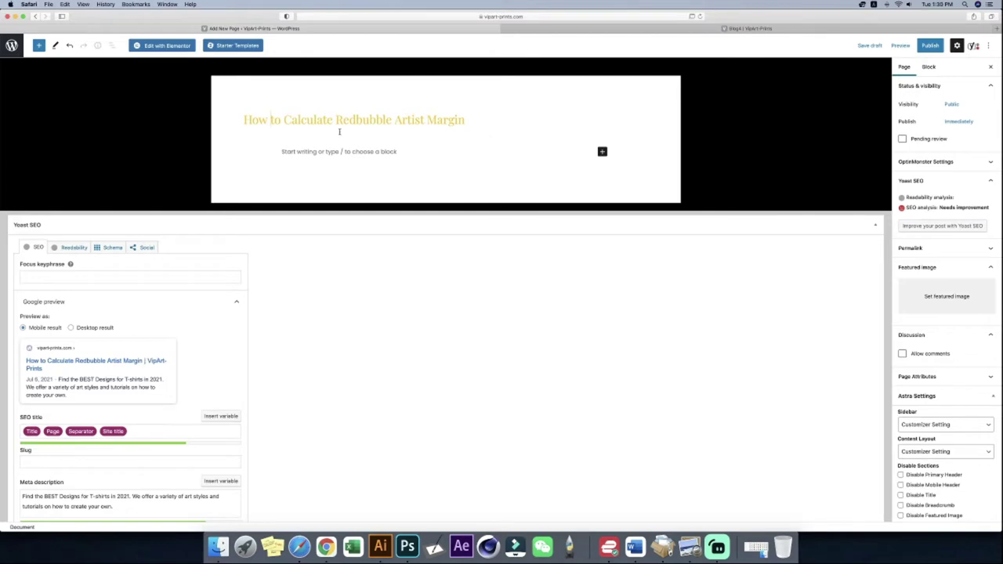
- Replace the spaces in the page title with hyphens so it reads "How-to-Calculate-Redbubble-Artist-Margin"
click(270, 120)
key(BackSpace)
text(-)
click(285, 120)
key(BackSpace)
text(-)
click(342, 120)
key(BackSpace)
text(-)
click(404, 120)
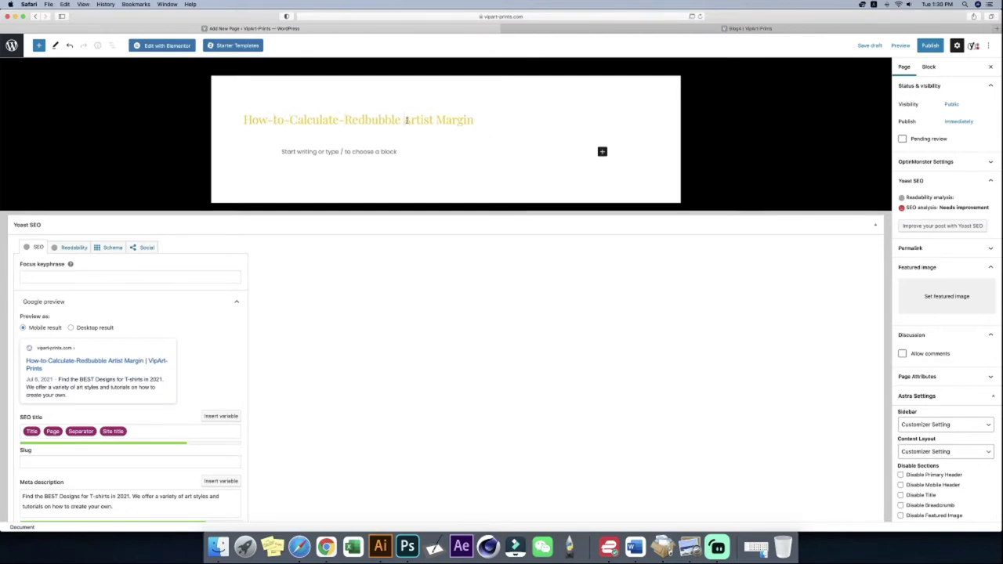
key(BackSpace)
text(-)
click(436, 120)
key(BackSpace)
text(-)
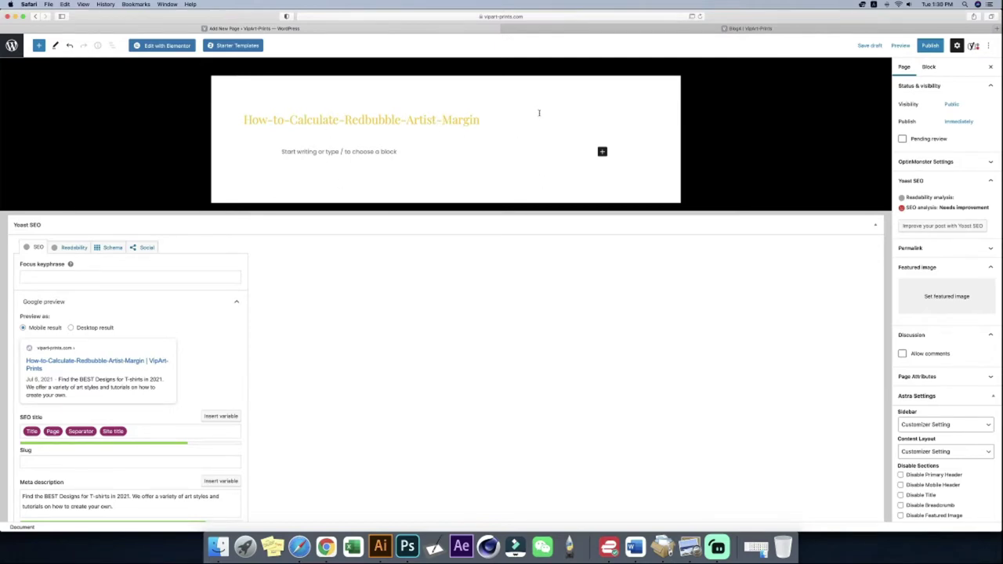
- Publish the page and review its Google preview, slug and meta description in Yoast SEO
click(929, 45)
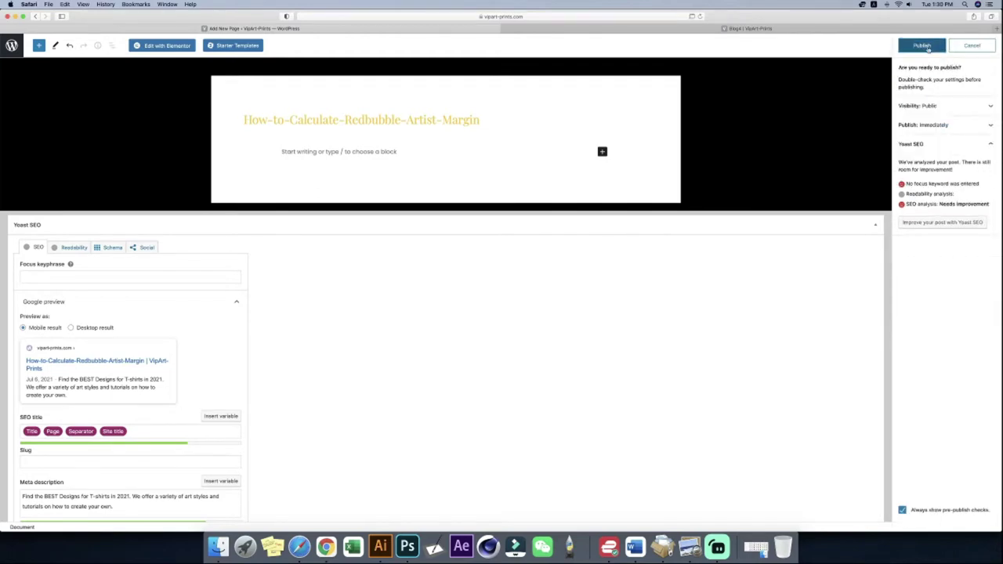
click(928, 47)
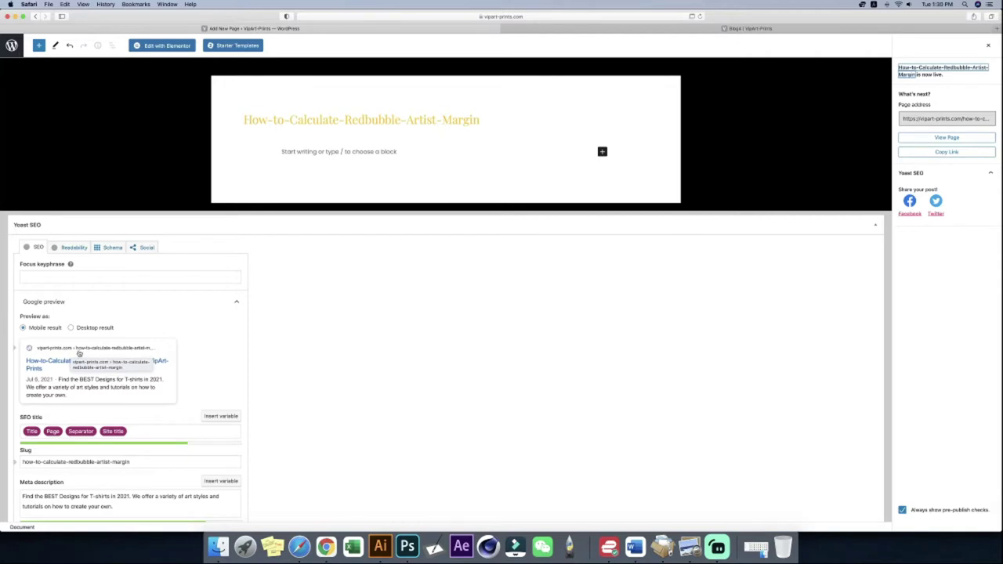
scroll(16, 353, down, 1)
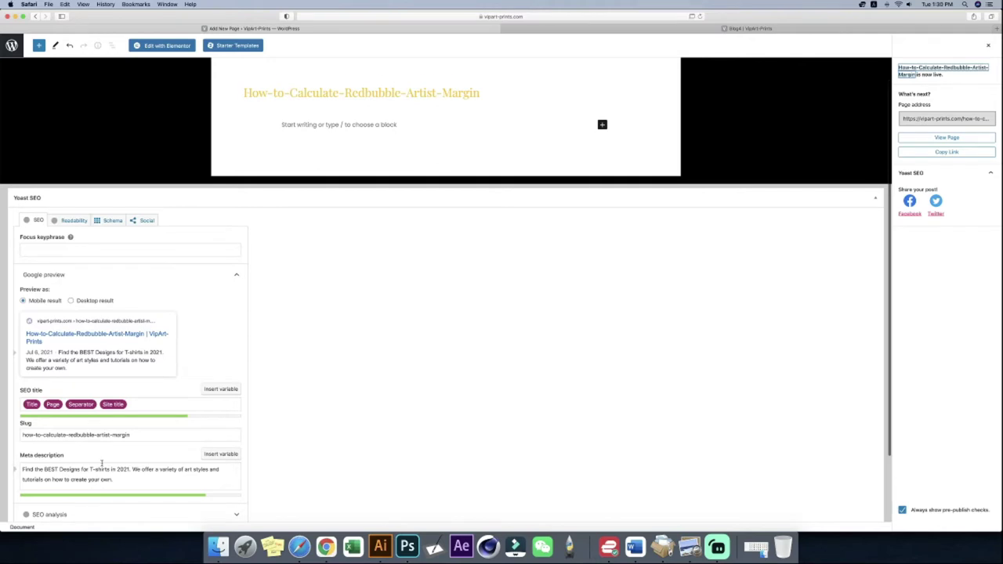
scroll(102, 462, down, 1)
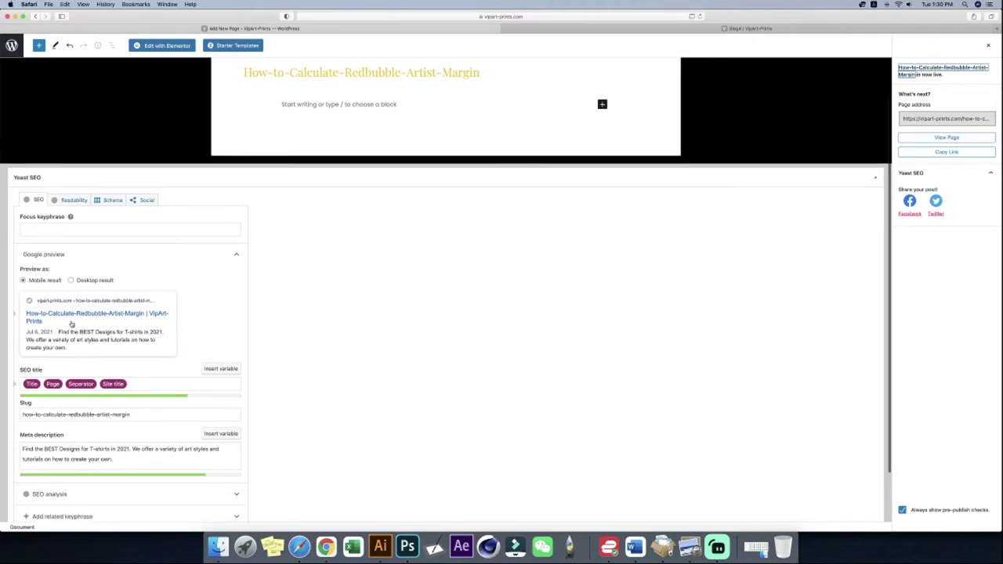
scroll(71, 324, down, 3)
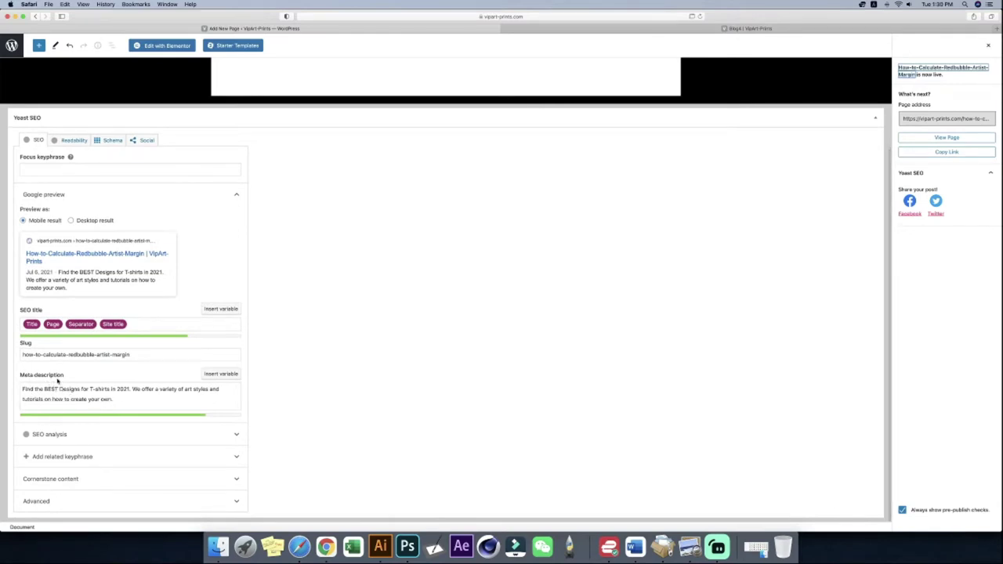
scroll(129, 402, up, 5)
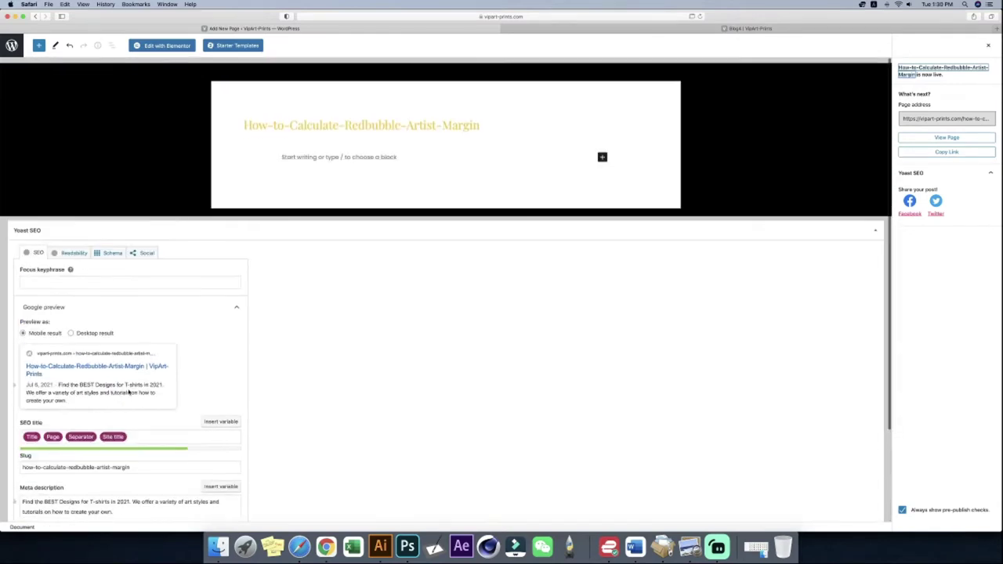
- Open the page for editing with Elementor and add a single-column section containing a Heading widget
click(168, 45)
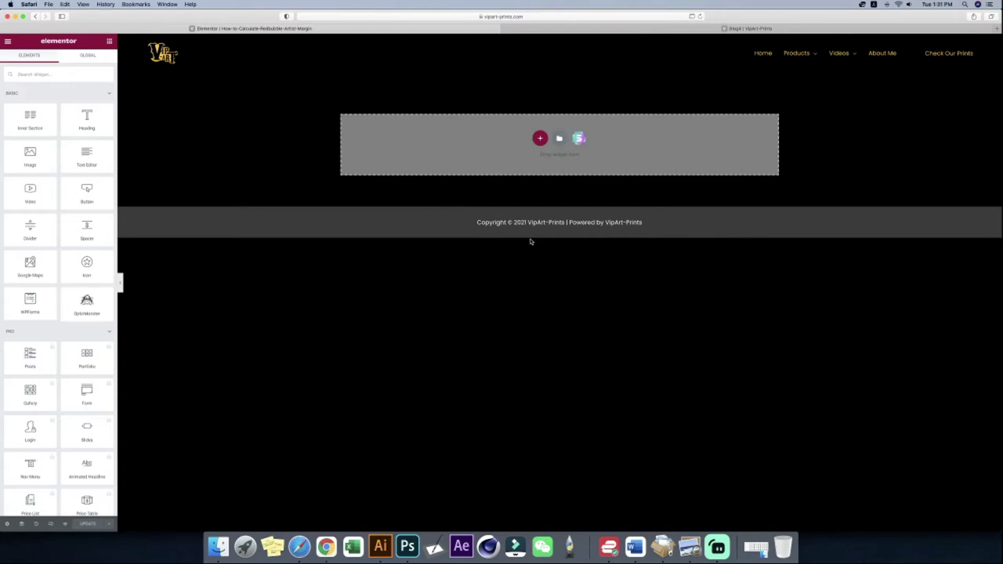
click(540, 140)
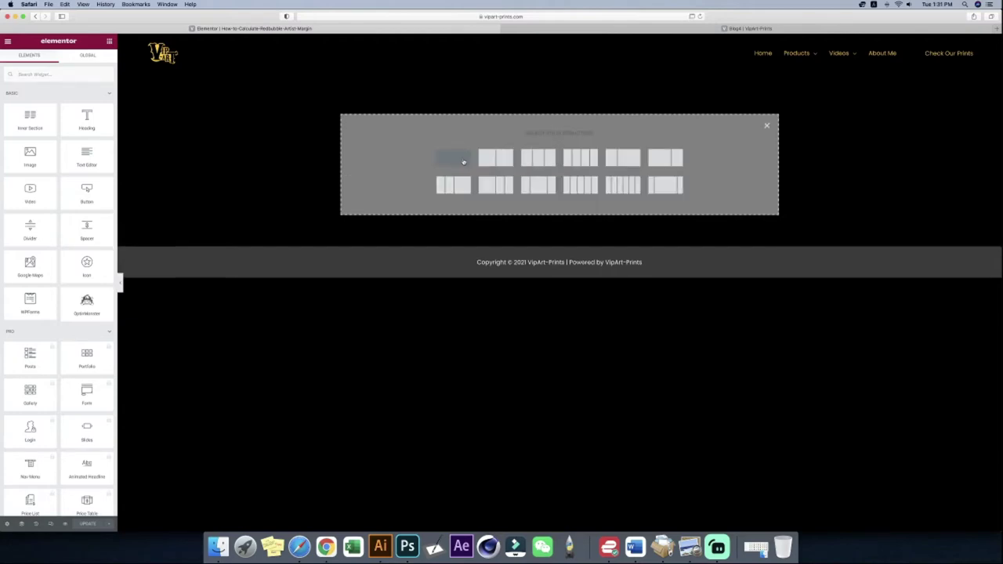
click(463, 161)
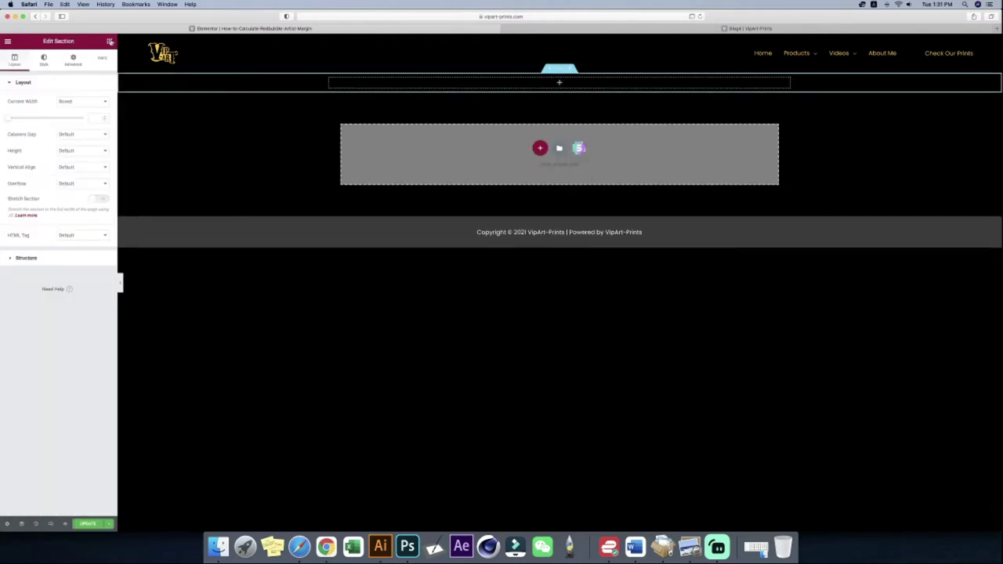
click(100, 47)
drag(87, 119, 548, 83)
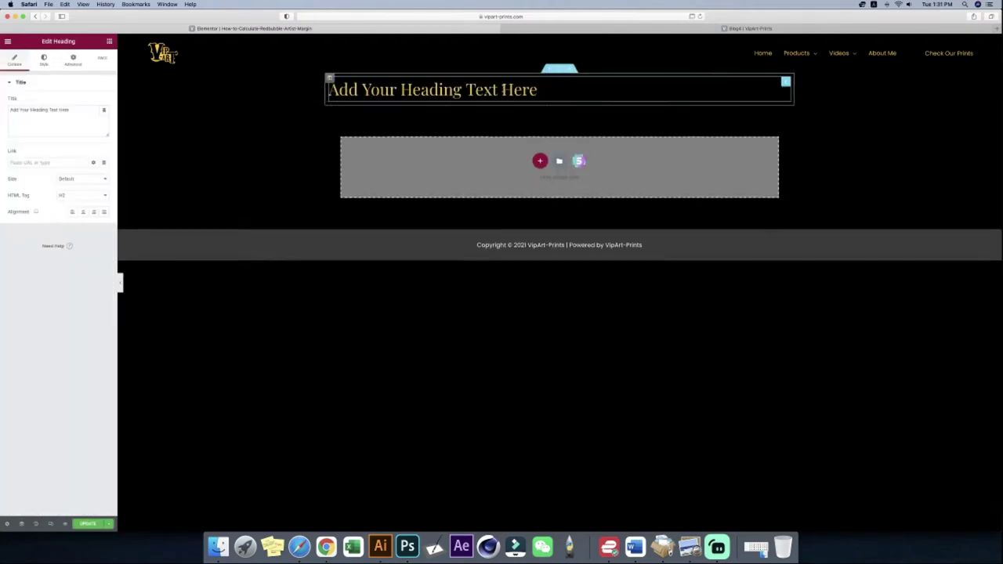
- Replace the placeholder heading text with the full article title copied from the Word document
click(635, 546)
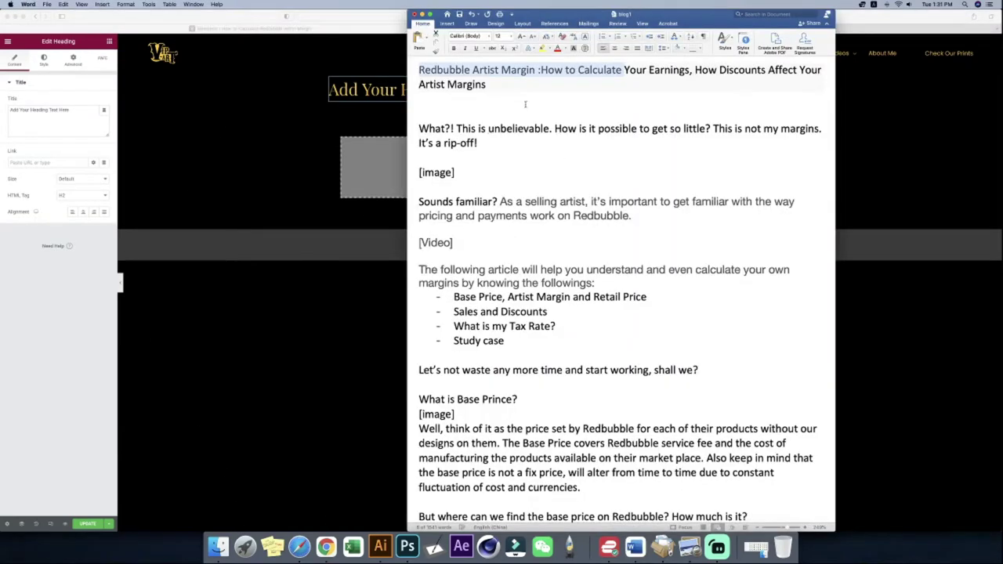
triple_click(513, 86)
key(super+c)
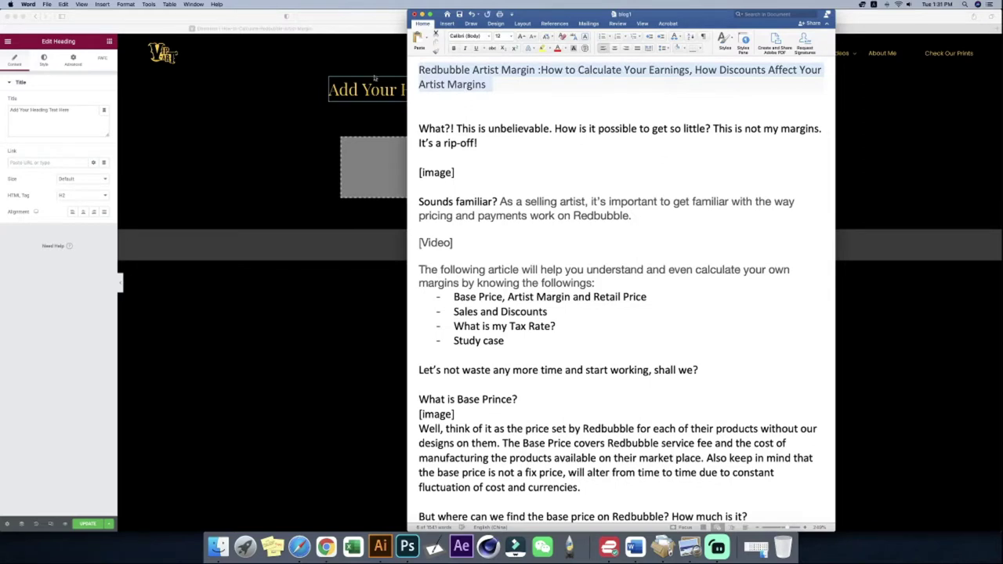
click(370, 91)
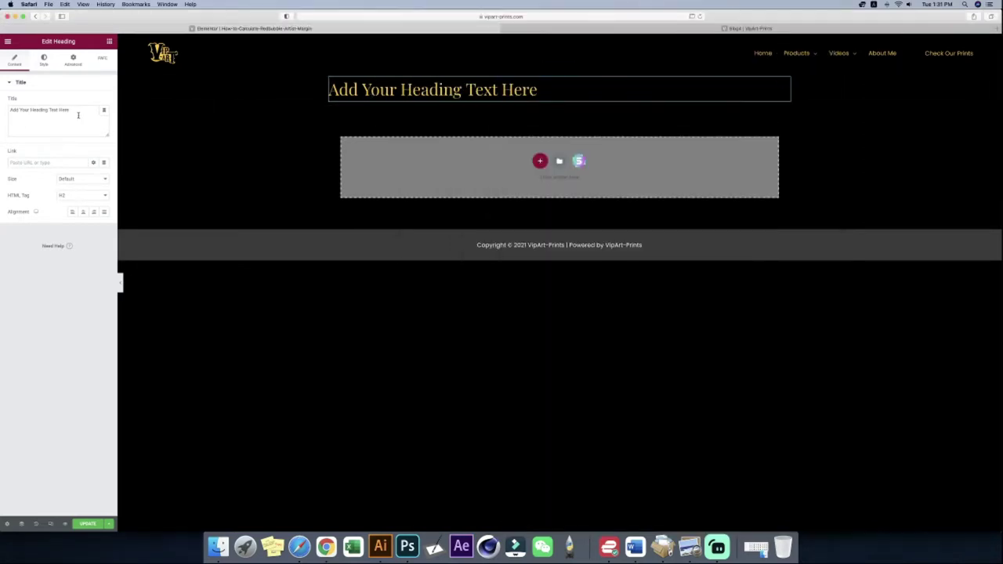
triple_click(78, 116)
key(super+v)
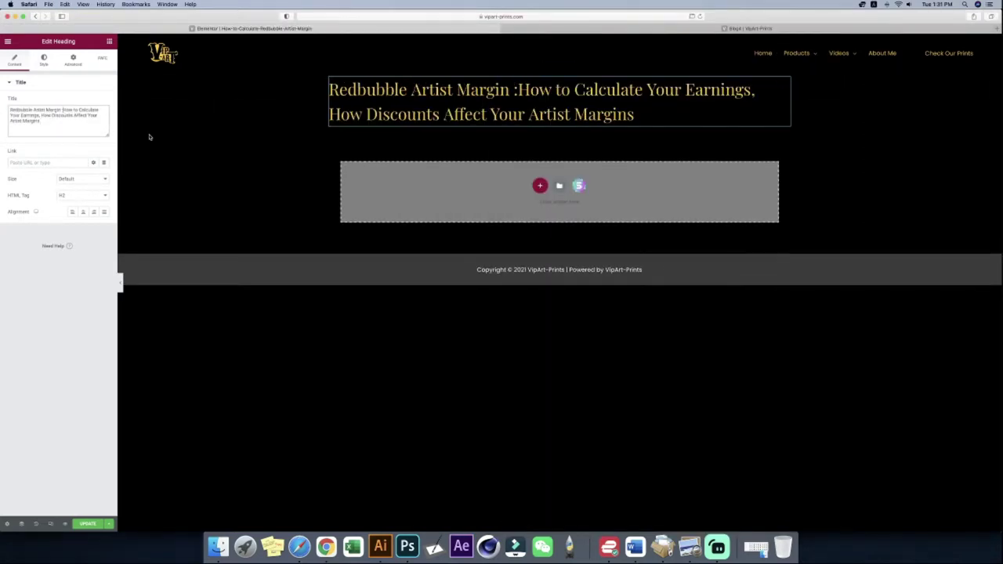
- Replace the colon after "Artist Margin" and the comma after "Earnings" in the heading with vertical bars
key(BackSpace)
text(?)
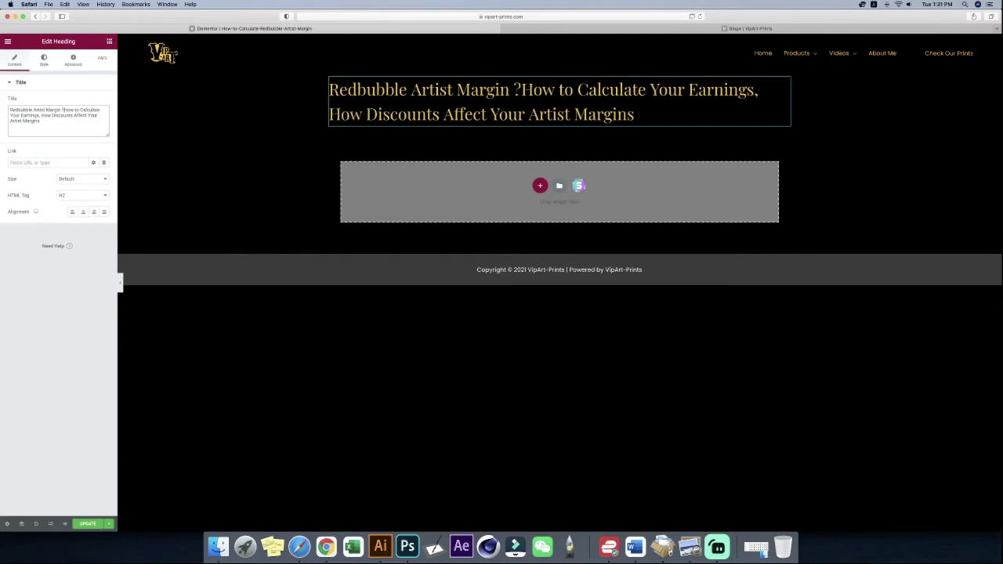
key(BackSpace)
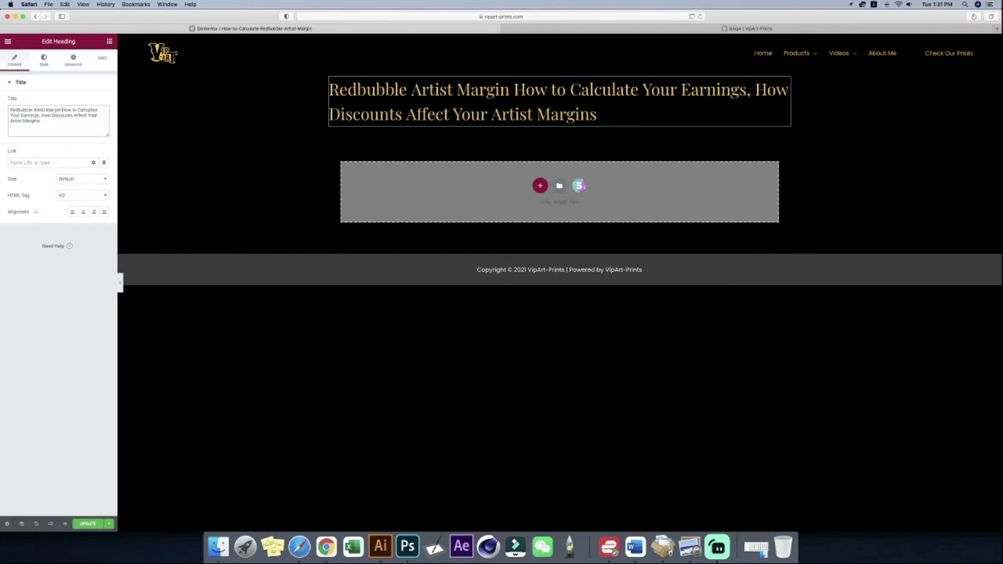
text(|)
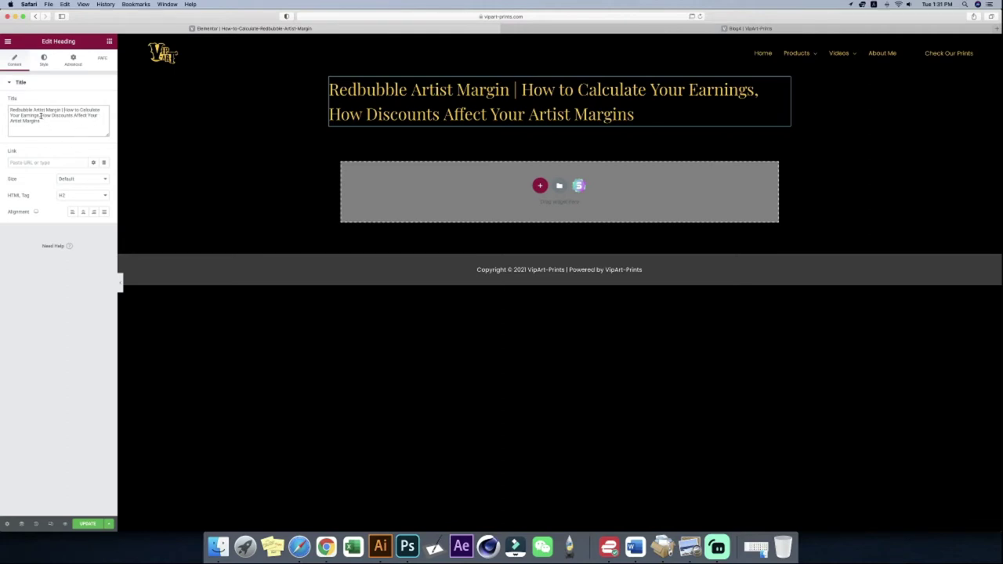
key(BackSpace)
key(BackSpace)
text(|)
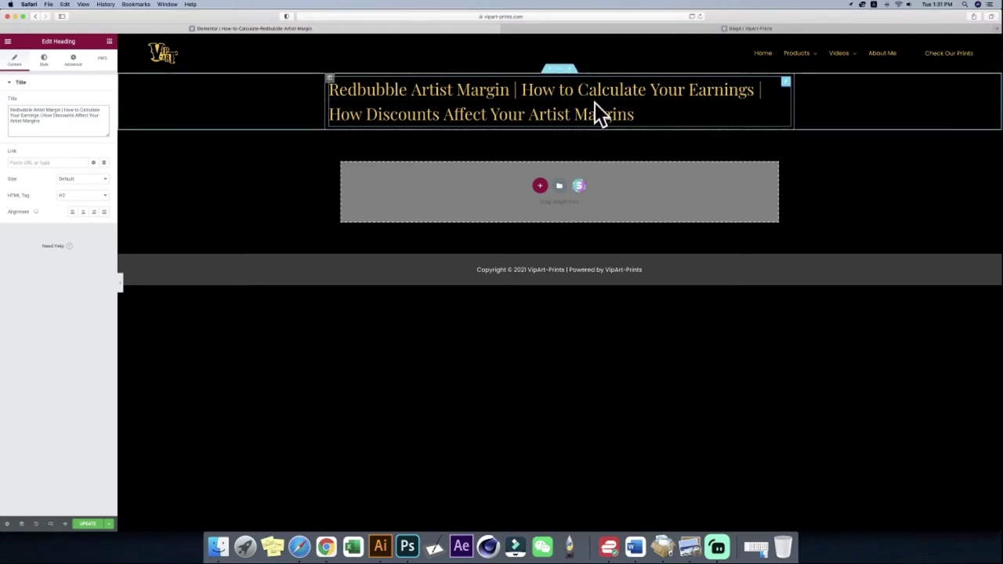
- Set the section's content width to Full Width and centre-align the heading
click(560, 71)
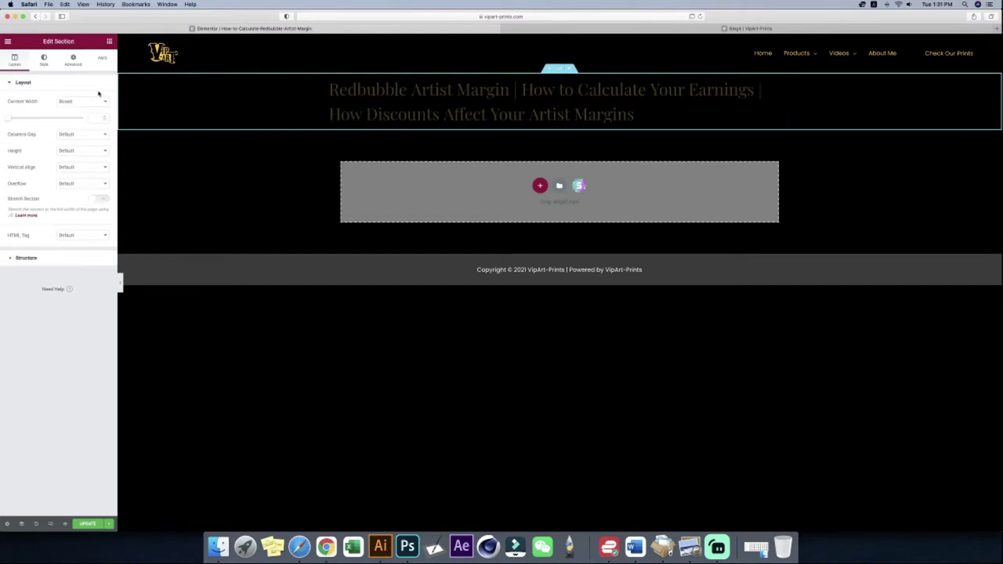
click(68, 102)
click(71, 109)
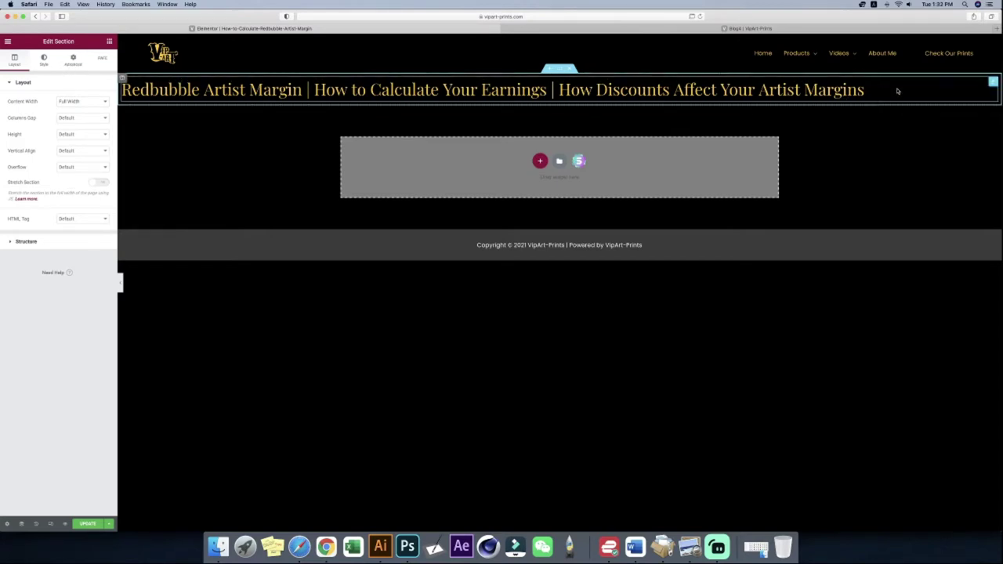
click(993, 83)
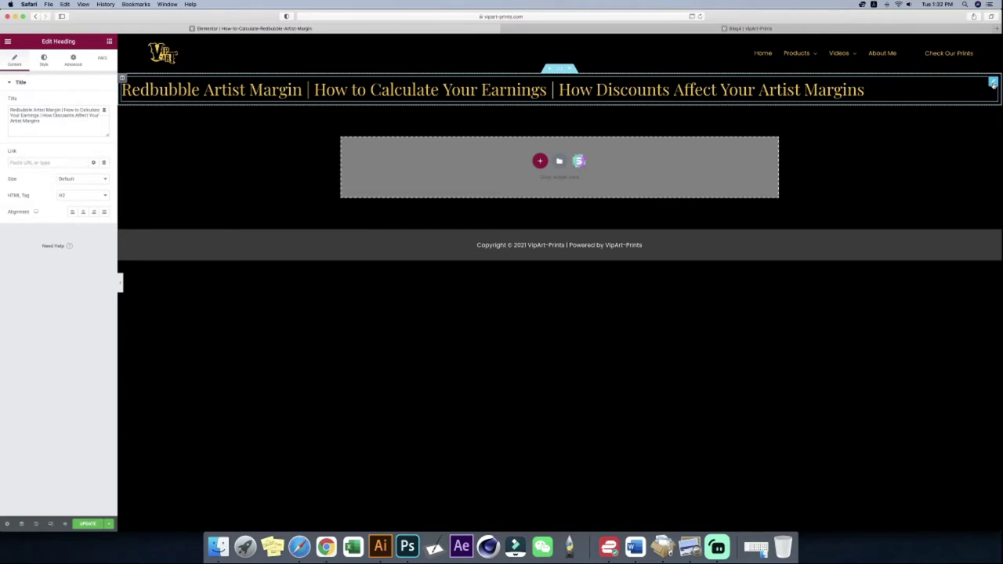
click(83, 211)
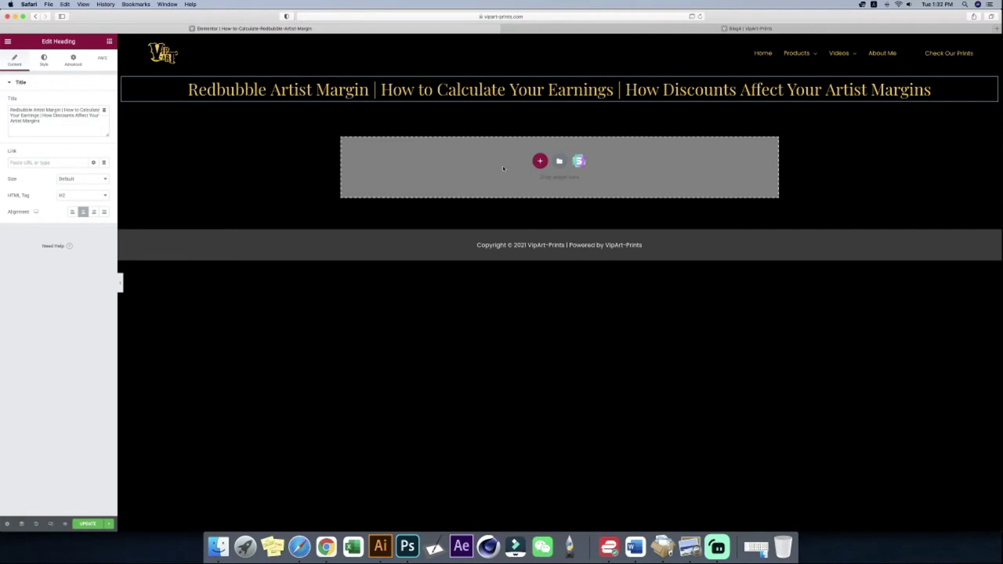
- Switch to the Word document and highlight the opening paragraphs, followed by the article overview with its bullet list
click(634, 546)
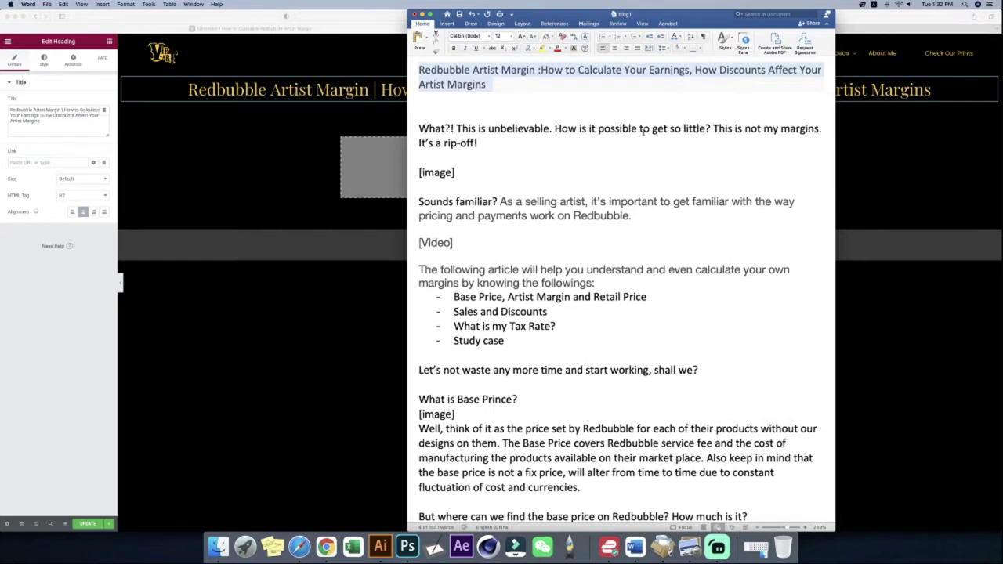
click(602, 154)
drag(419, 128, 708, 225)
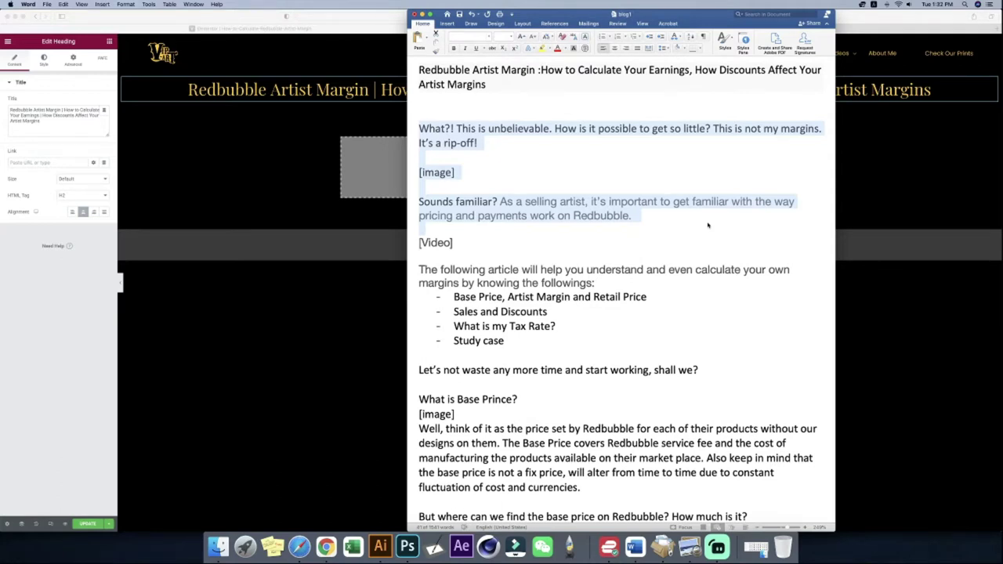
drag(435, 267, 514, 356)
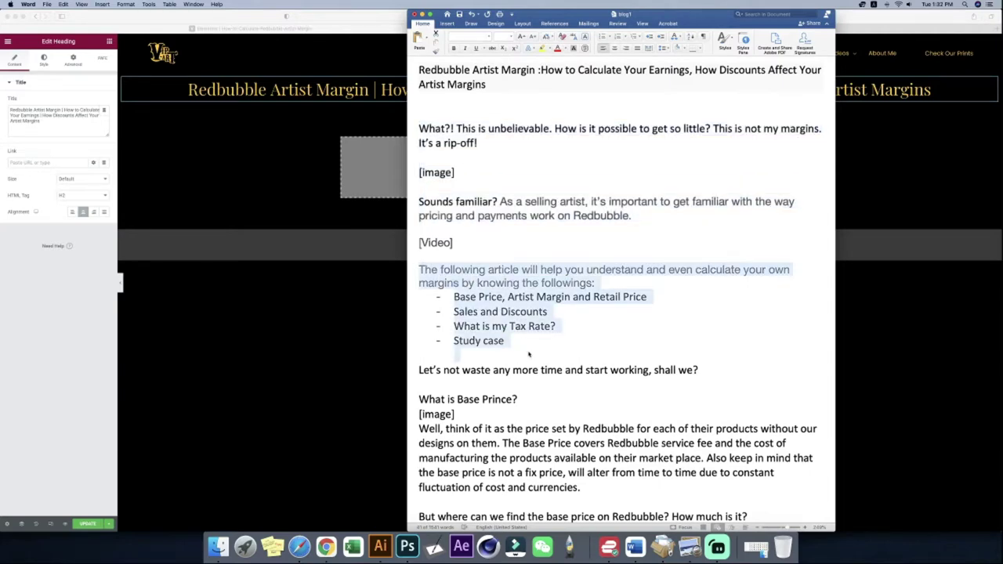
- Examine the rest of the Word article, from the base price section to the closing paragraph, and return to its beginning
scroll(528, 355, down, 5)
drag(419, 260, 554, 428)
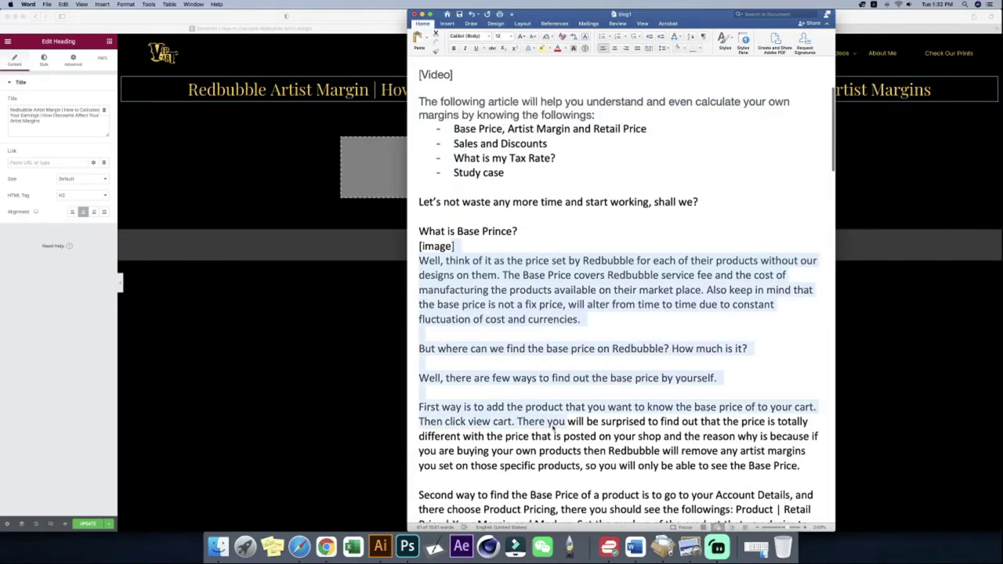
scroll(554, 427, down, 4)
scroll(469, 92, up, 2)
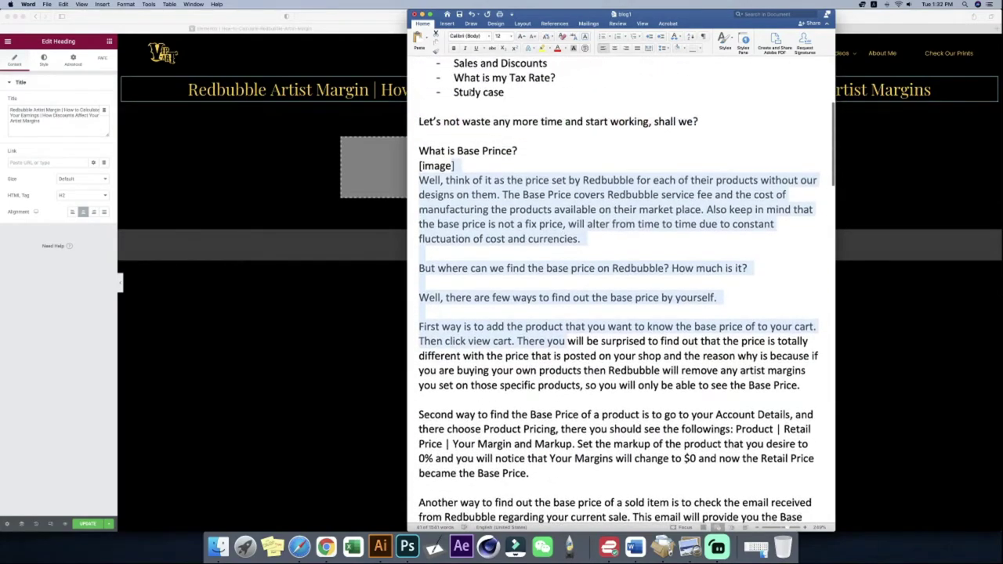
scroll(464, 141, down, 20)
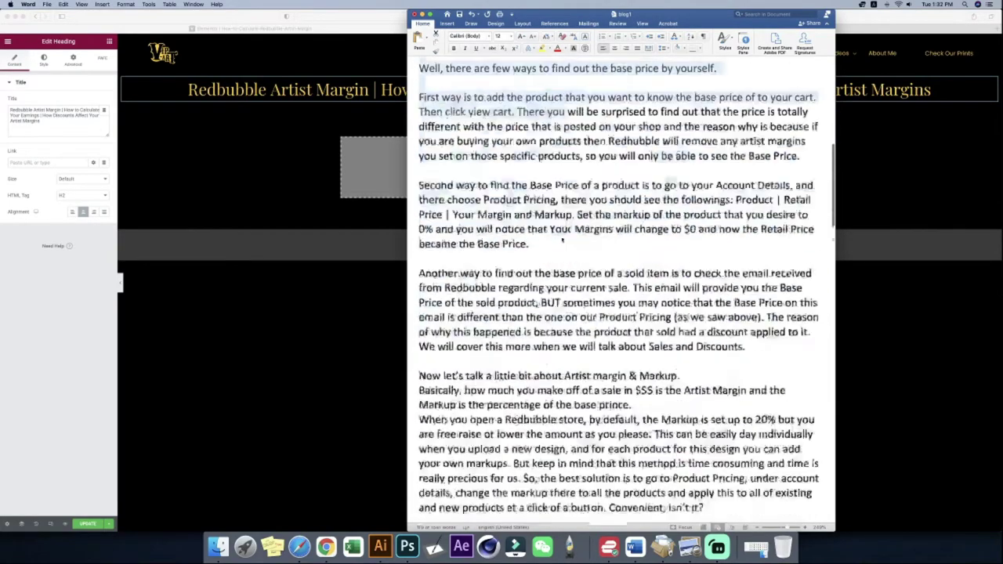
scroll(420, 352, up, 1)
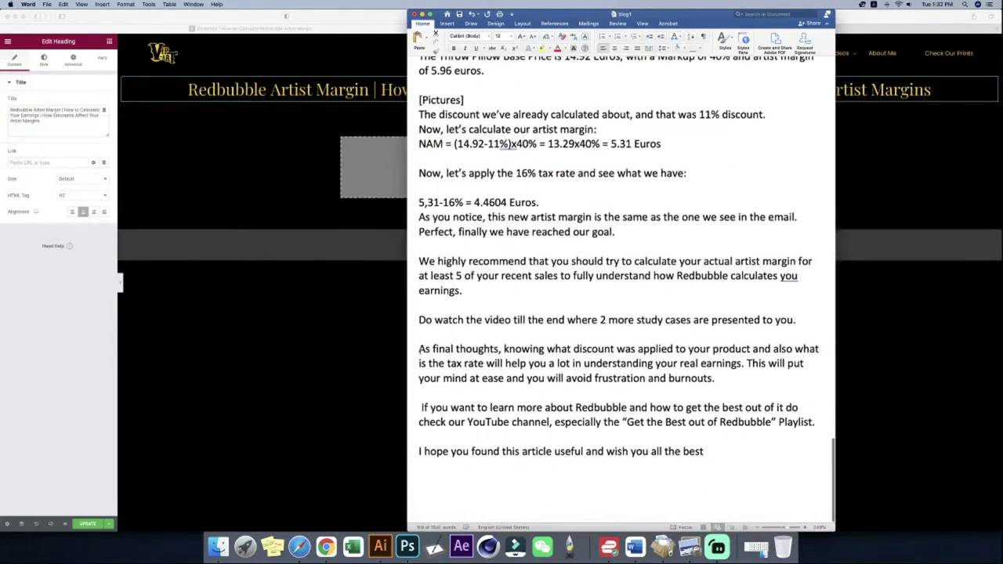
scroll(636, 434, up, 20)
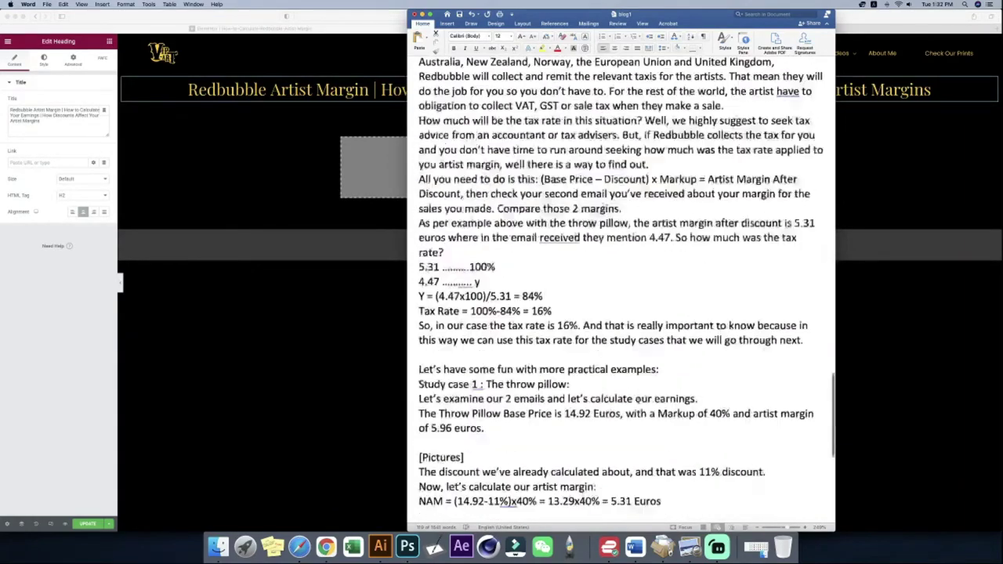
scroll(646, 403, down, 3)
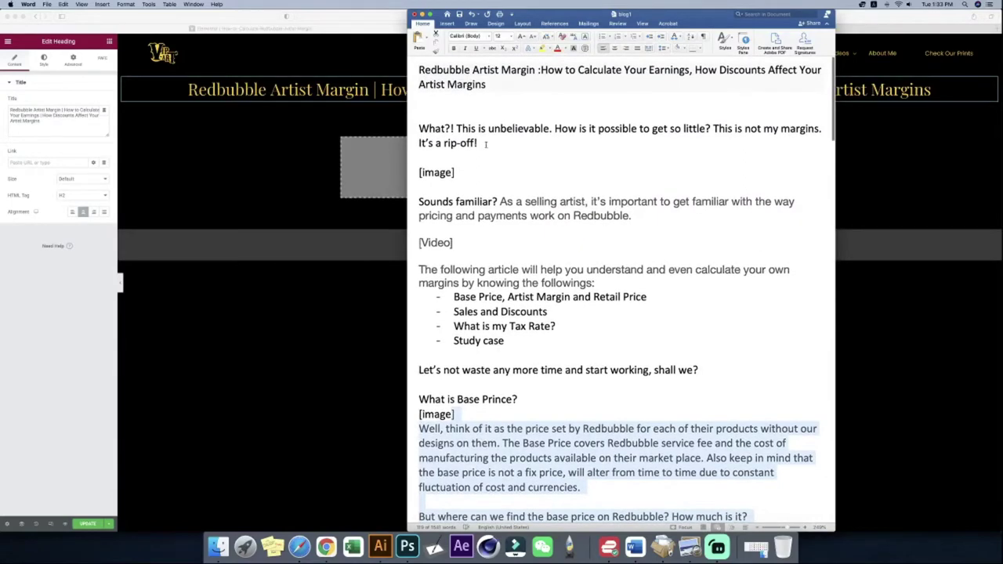
- Copy the opening "What?! This is unbelievable." paragraph from Word, switch back to the Elementor page and add a section with two equal columns
drag(485, 144, 420, 129)
key(super+c)
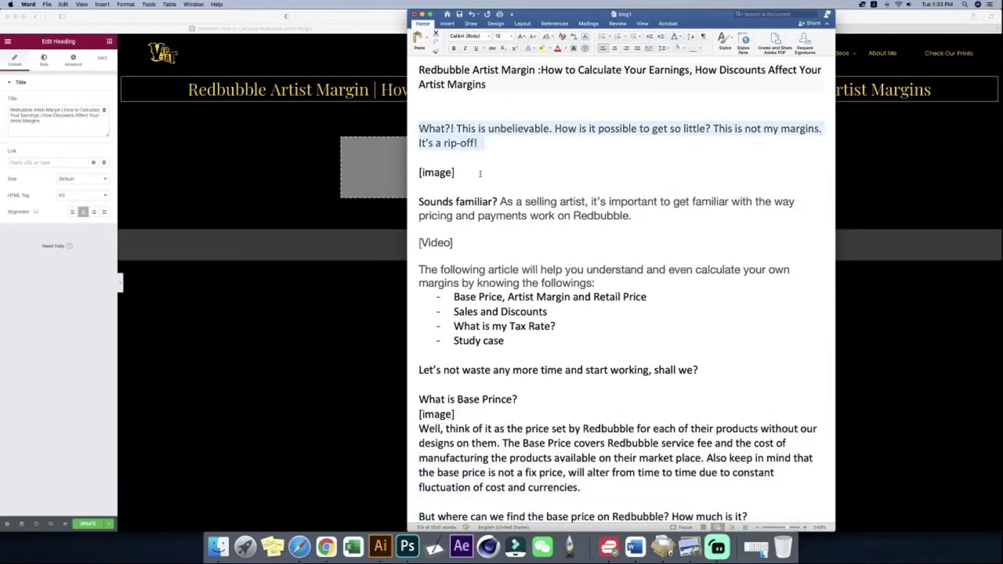
click(346, 179)
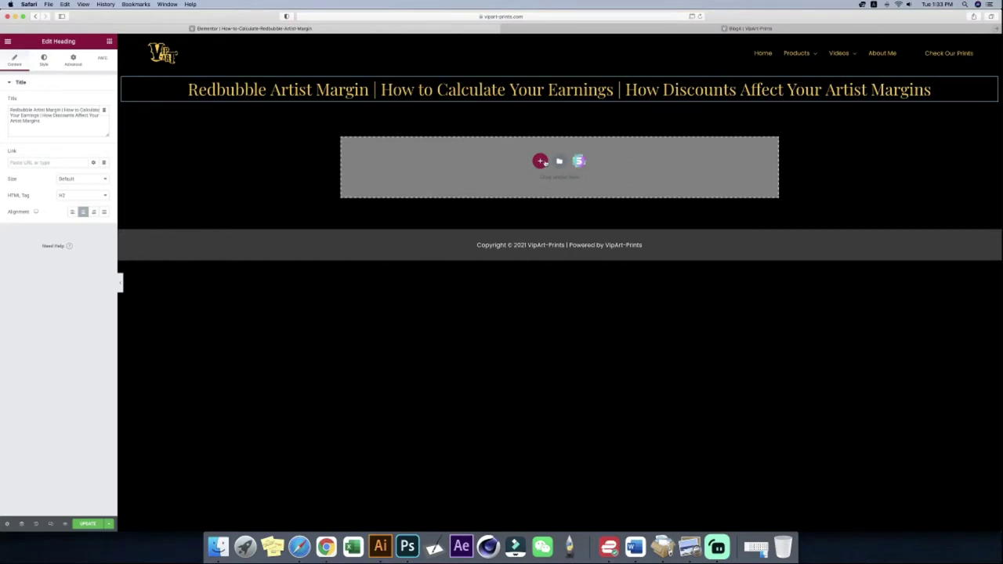
click(542, 162)
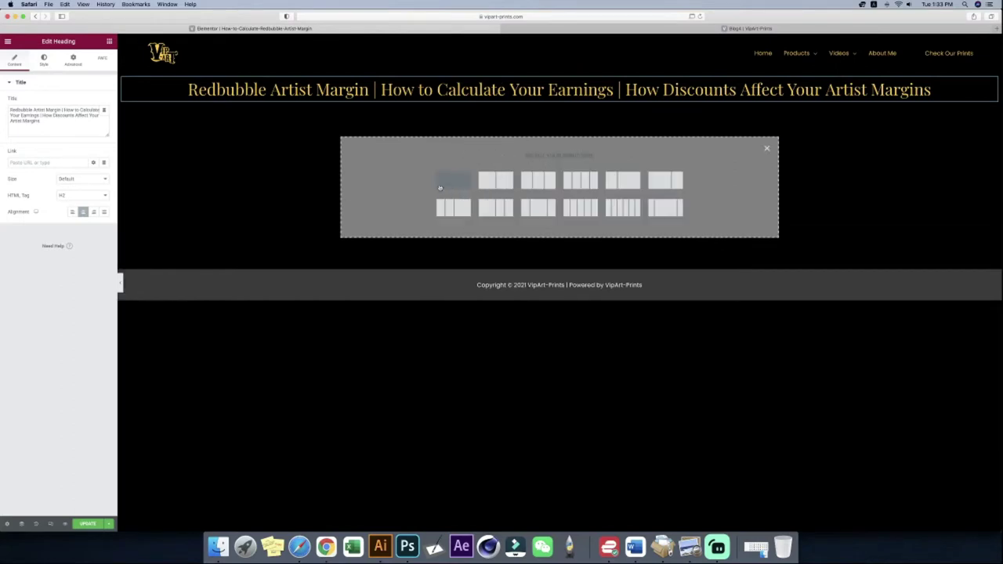
click(494, 185)
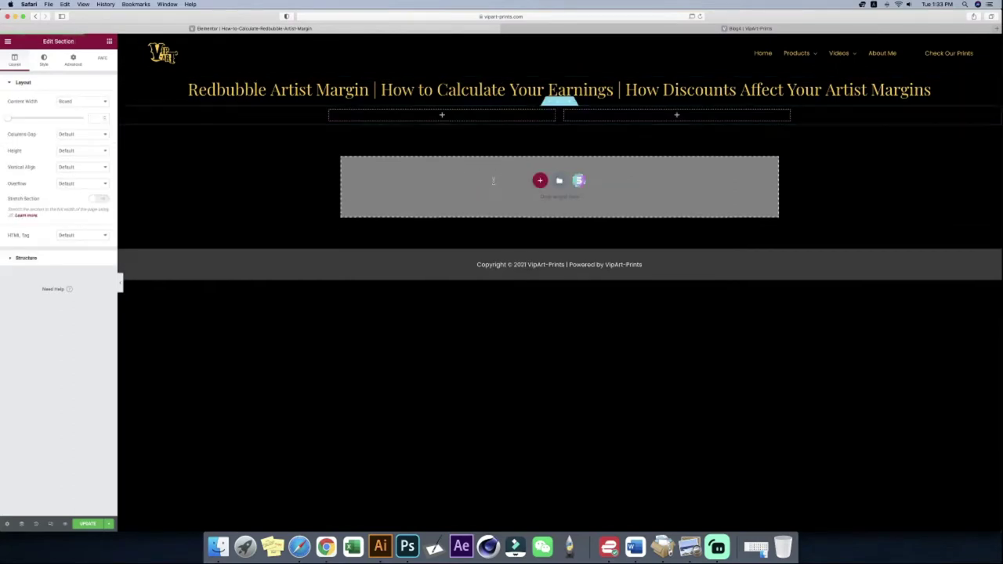
- Add a Text Editor widget to the left column and replace its placeholder text with the copied opening paragraph
click(109, 41)
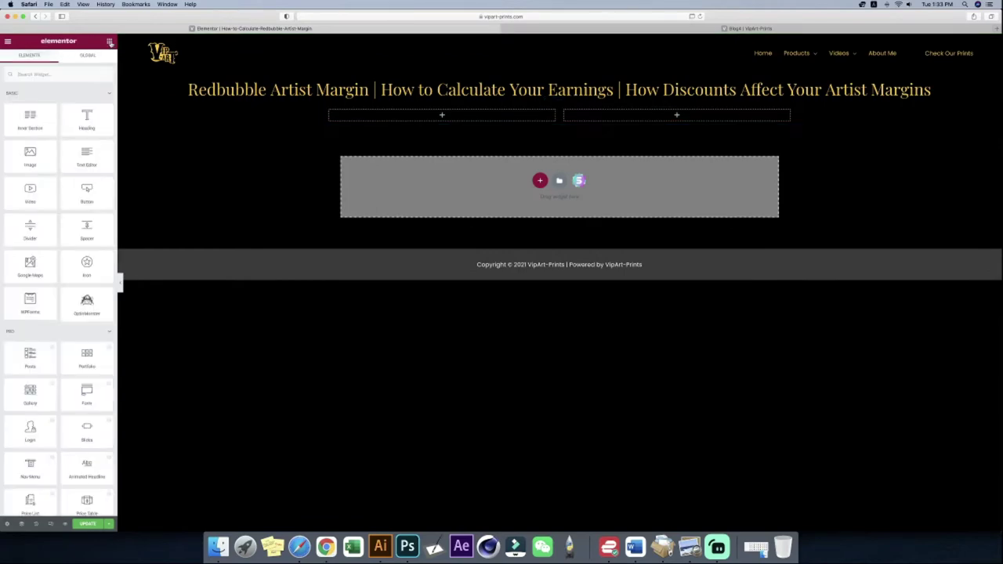
drag(86, 155, 409, 122)
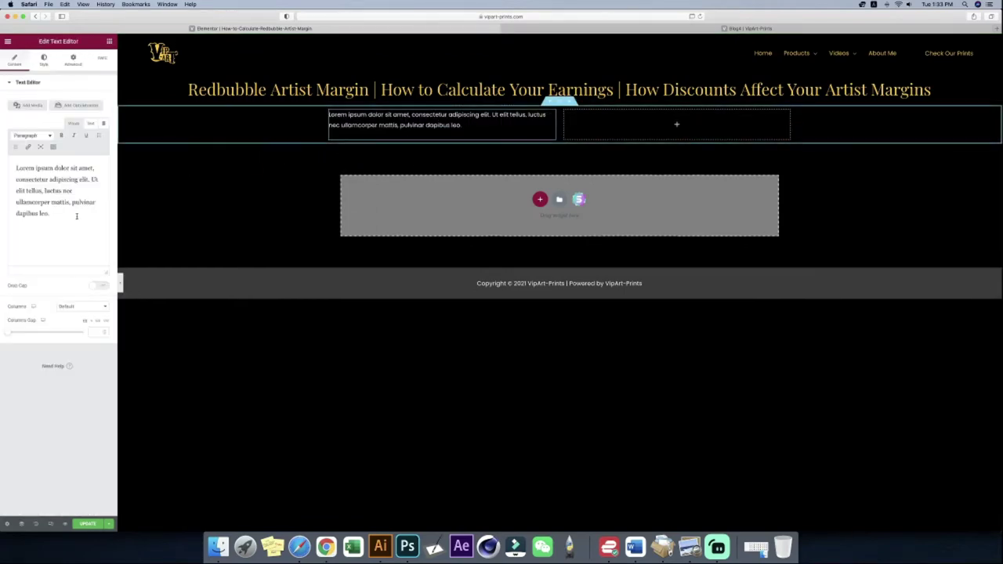
drag(52, 213, 2, 160)
key(super+v)
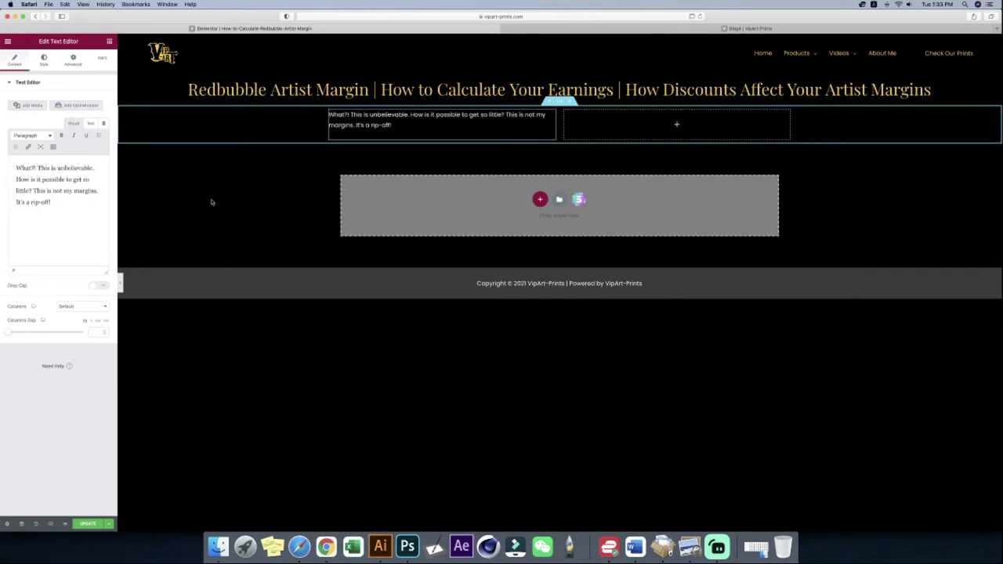
- Break the pasted text so "How is it possible to get so little?" and "This is not my margins." each start a new paragraph
click(98, 169)
key(Return)
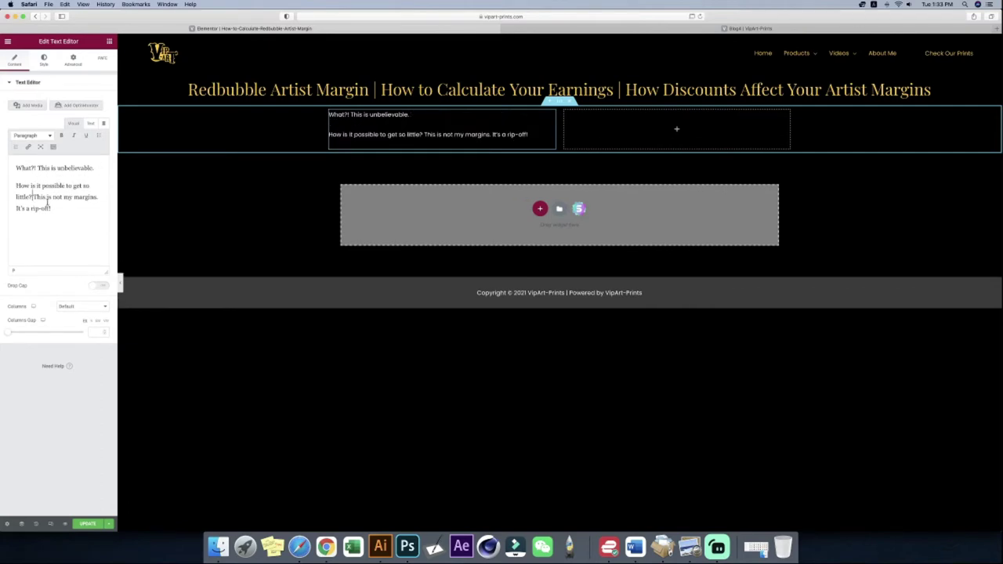
key(Return)
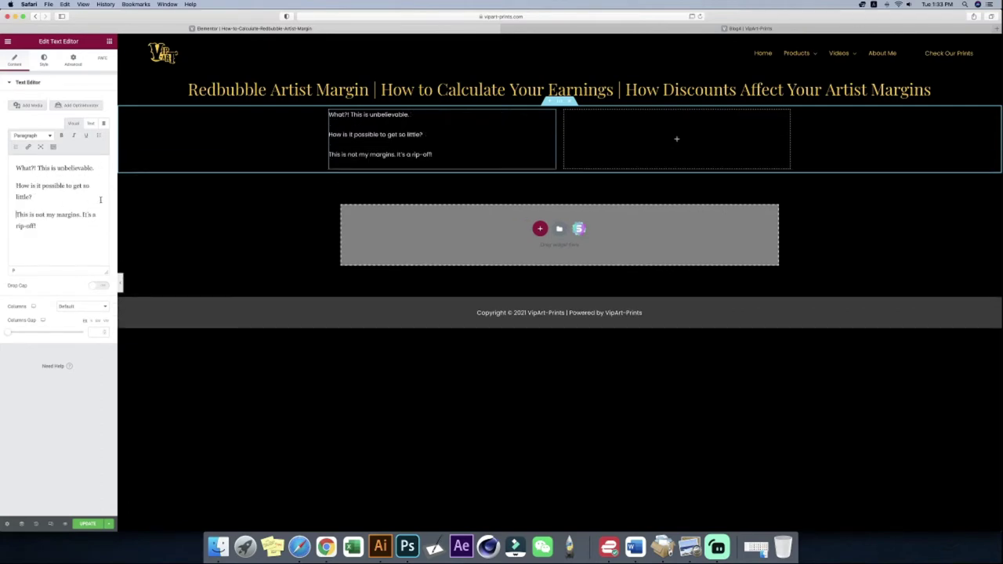
- Increase the font size of the opening text in the left column
click(43, 59)
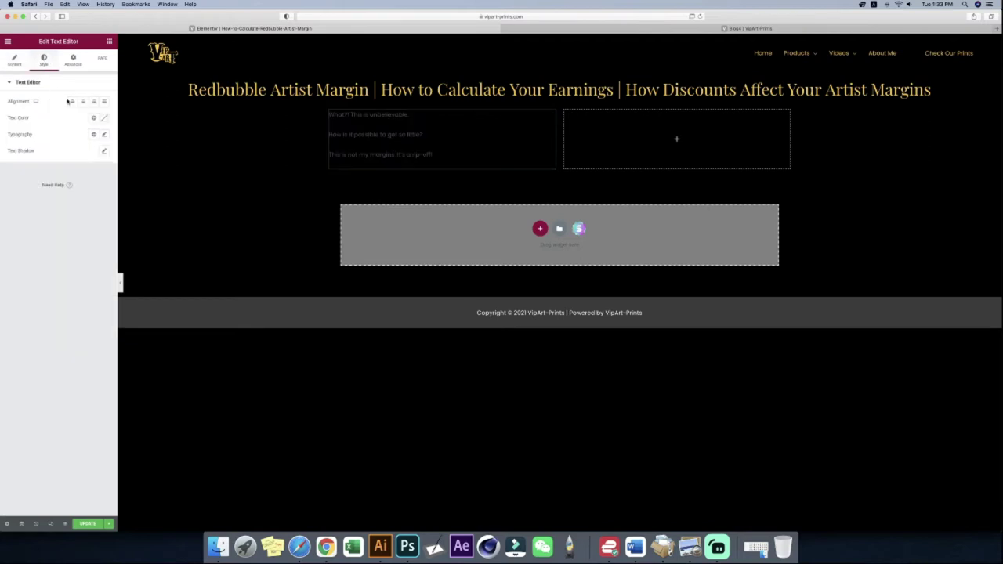
click(104, 134)
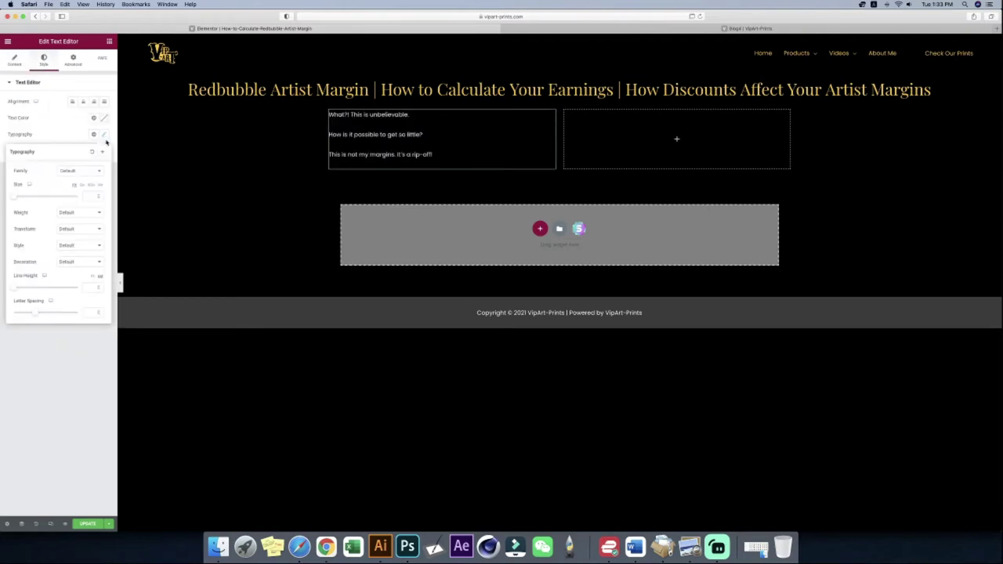
click(93, 196)
text(20)
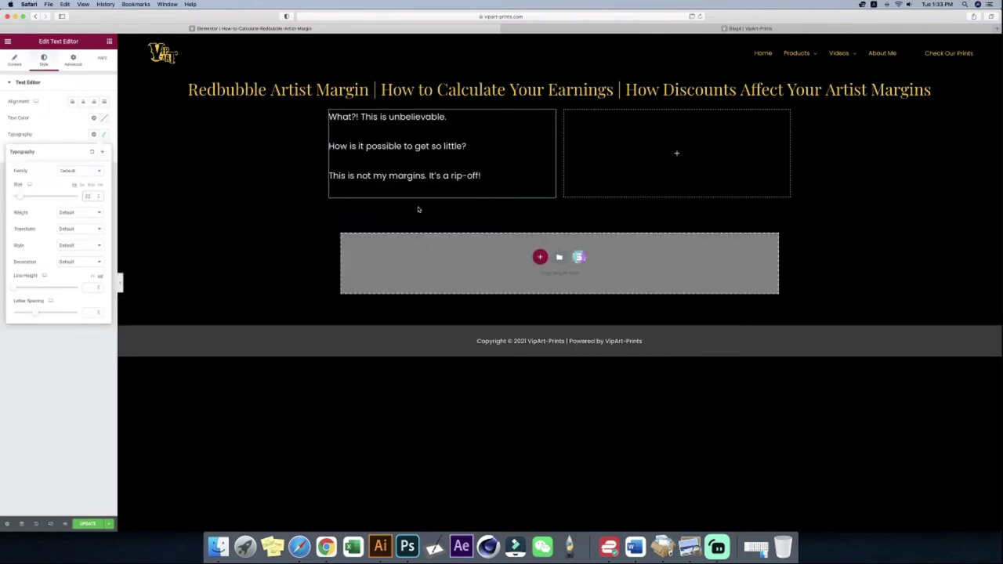
- Add an Image widget to the right column and insert angry.jpg from the media library
click(676, 152)
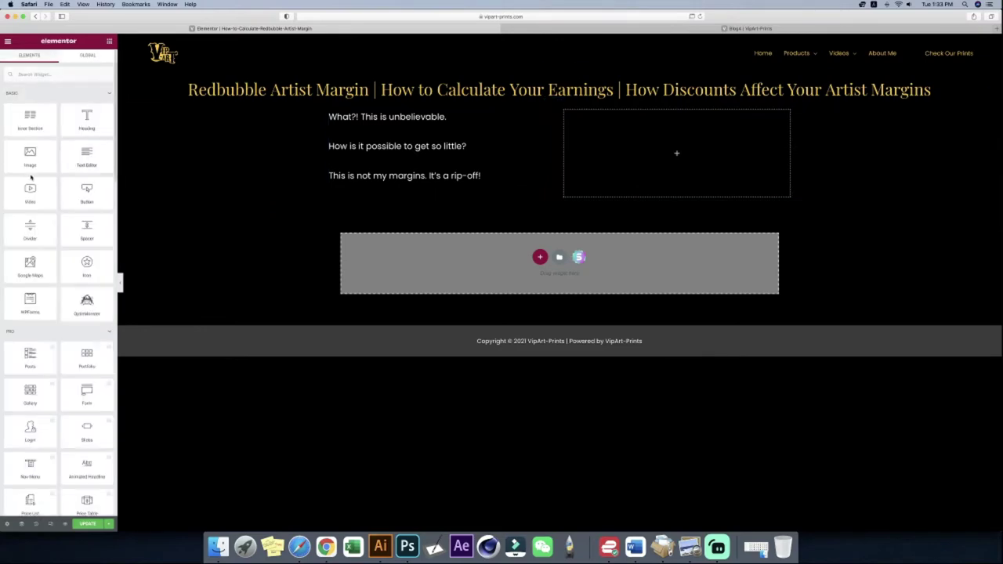
drag(30, 160, 637, 157)
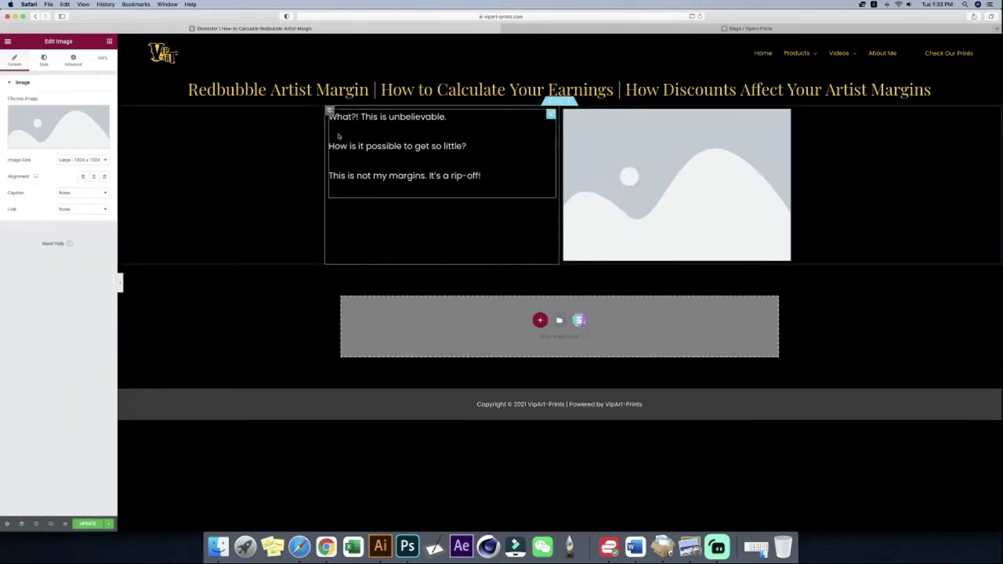
click(68, 139)
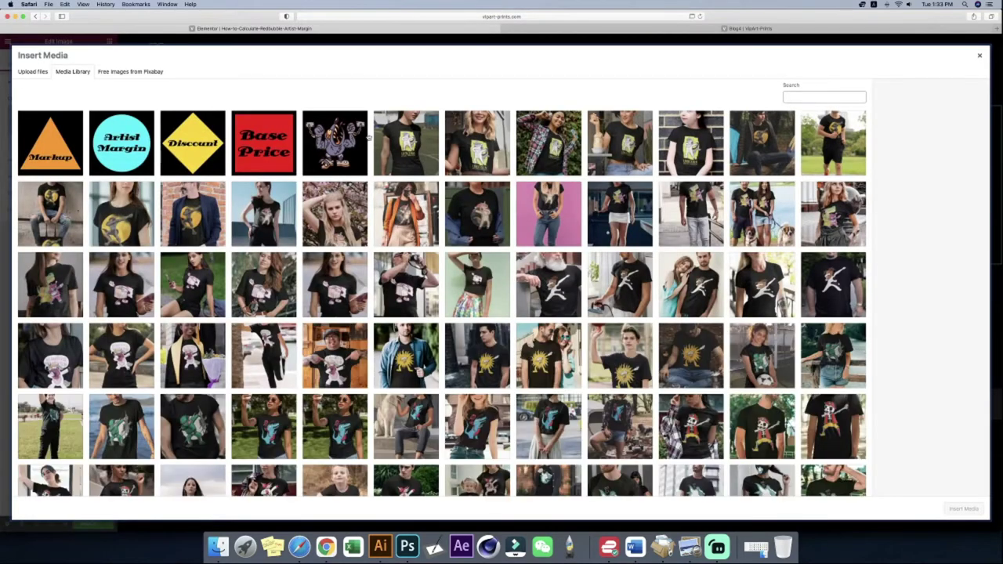
click(337, 140)
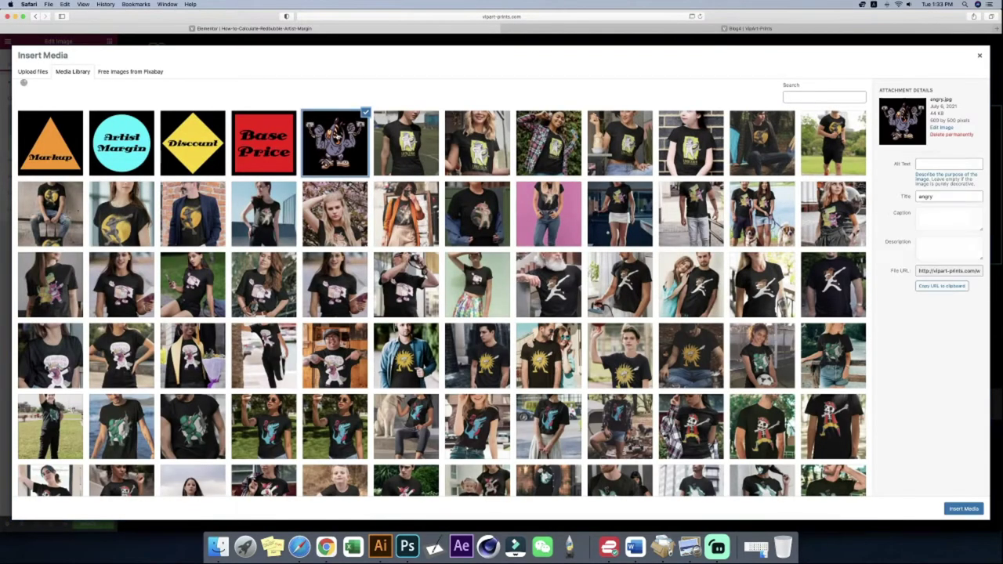
click(963, 509)
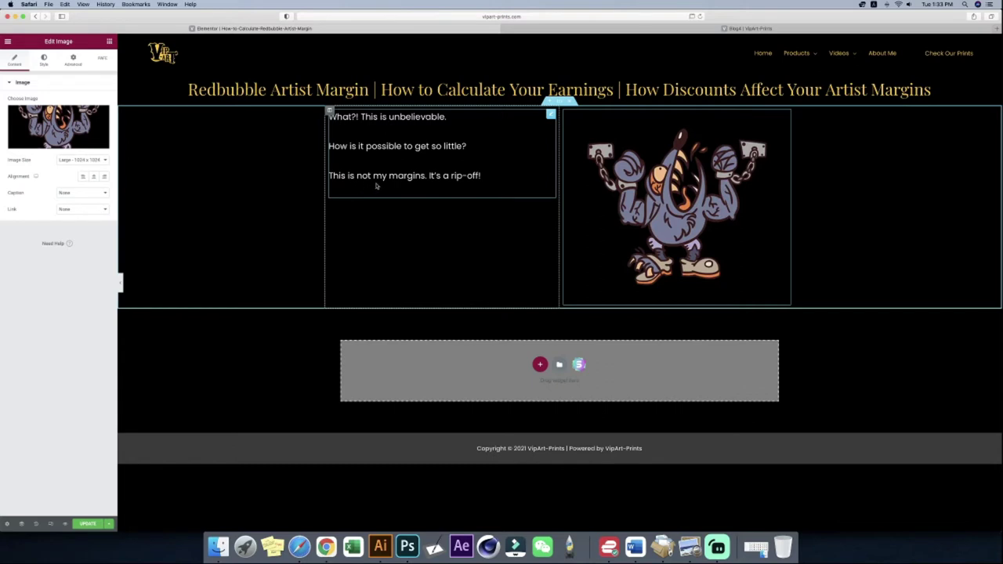
- Put "It's a rip-off!" in its own paragraph and set the text block's top padding to 80 px, unlinked from the other sides
click(429, 176)
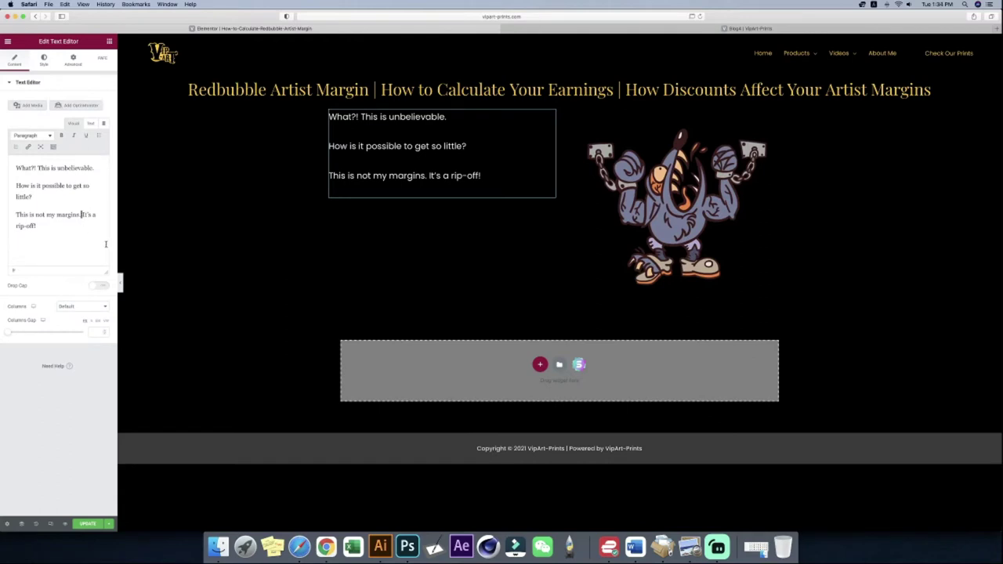
key(Return)
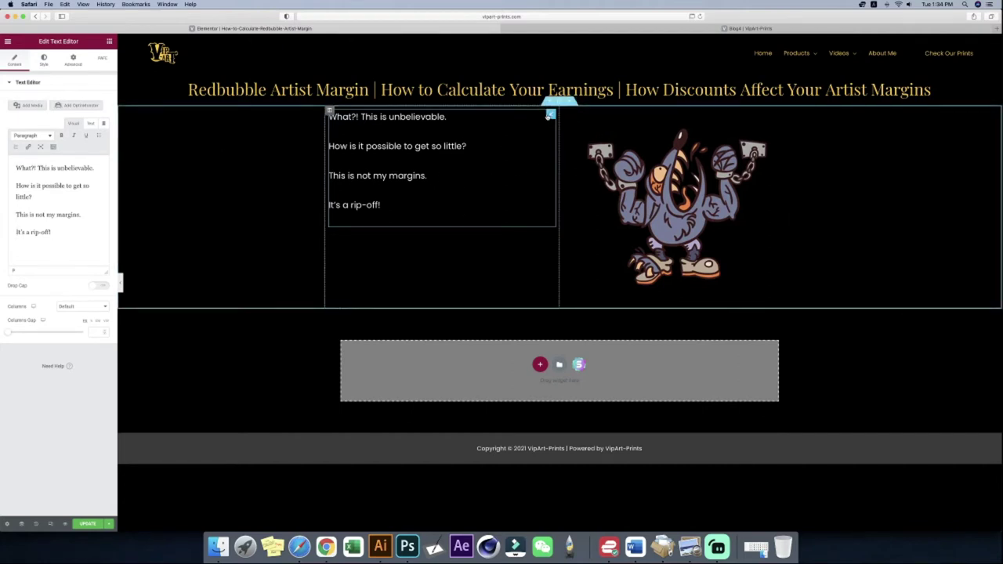
click(69, 61)
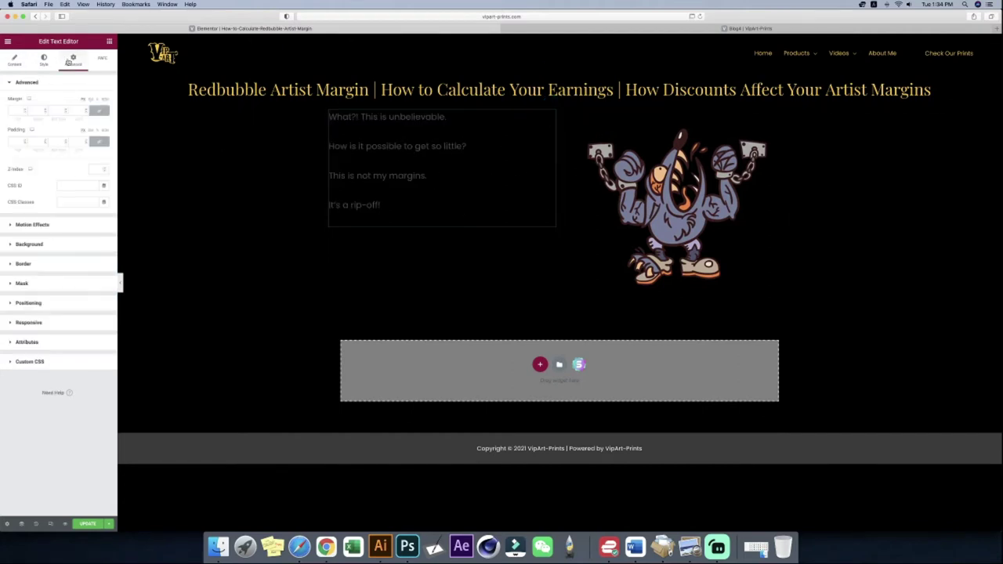
click(98, 141)
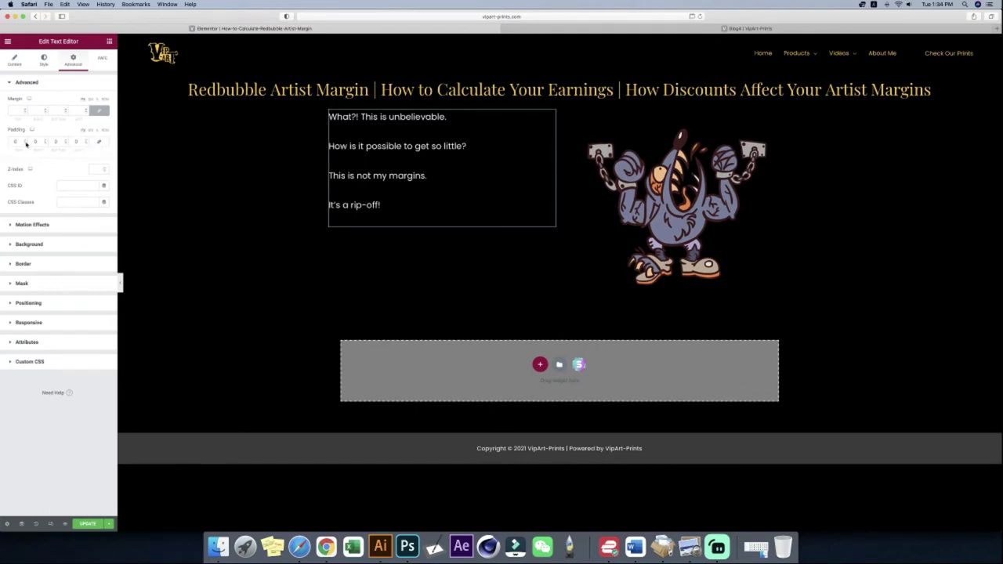
text(50)
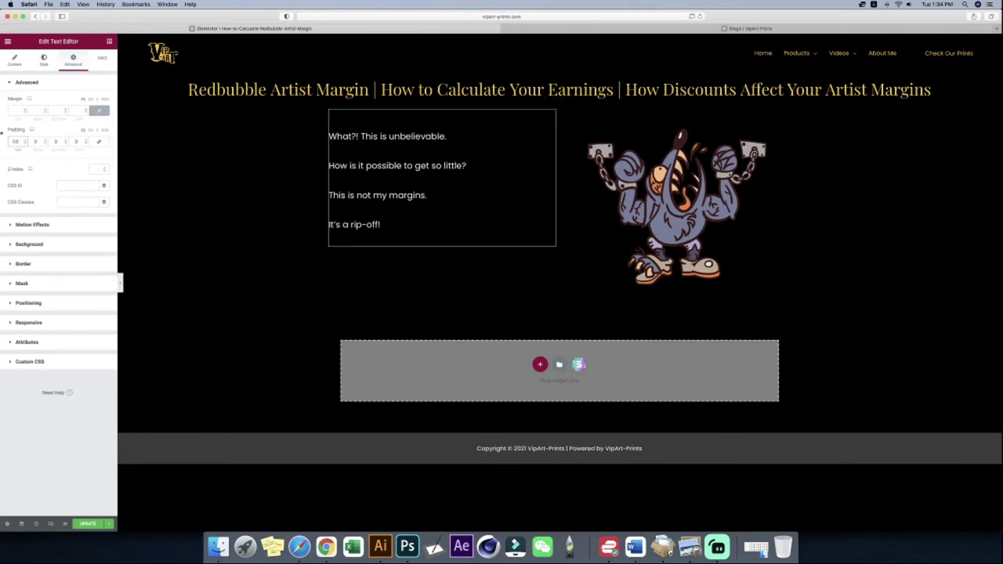
click(24, 144)
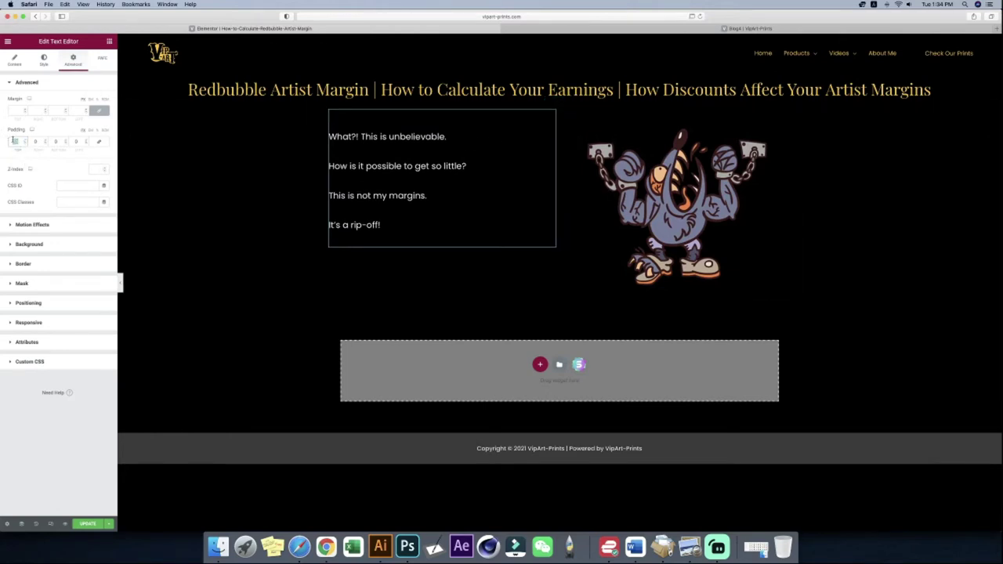
text(80)
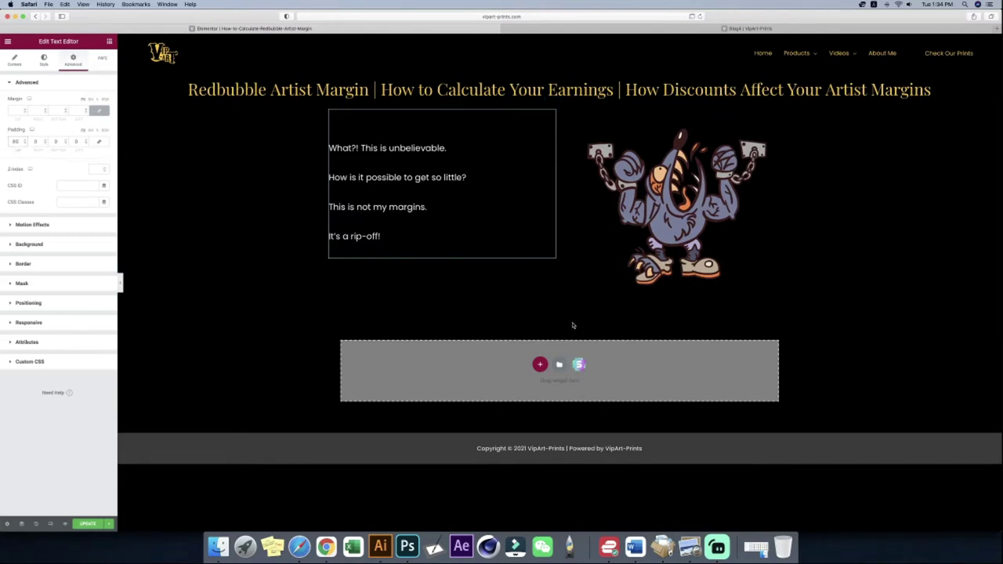
- Switch to the mobile preview and check how the heading, opening text and image are laid out
click(50, 524)
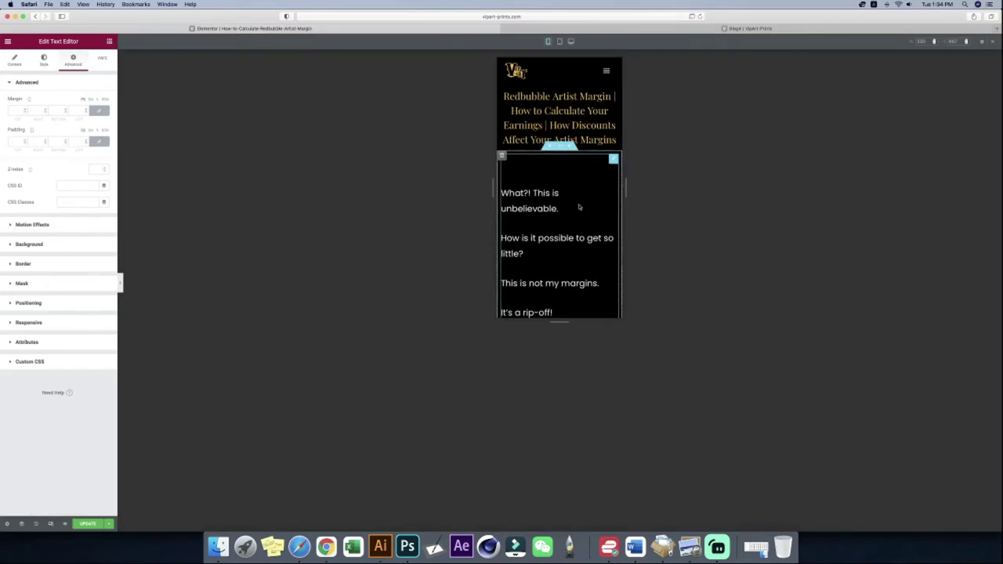
scroll(578, 206, down, 5)
scroll(568, 188, up, 4)
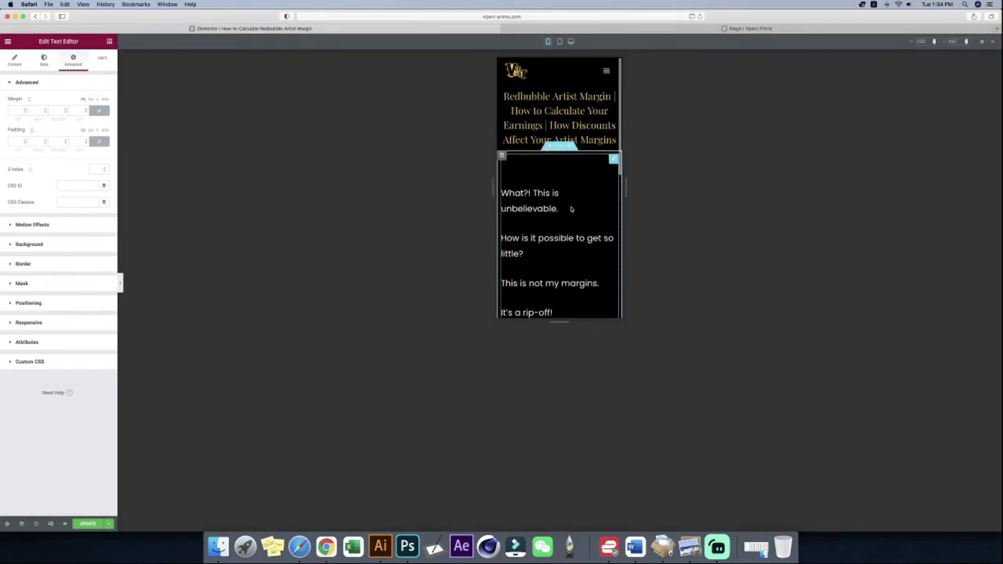
scroll(570, 205, down, 5)
scroll(571, 208, down, 2)
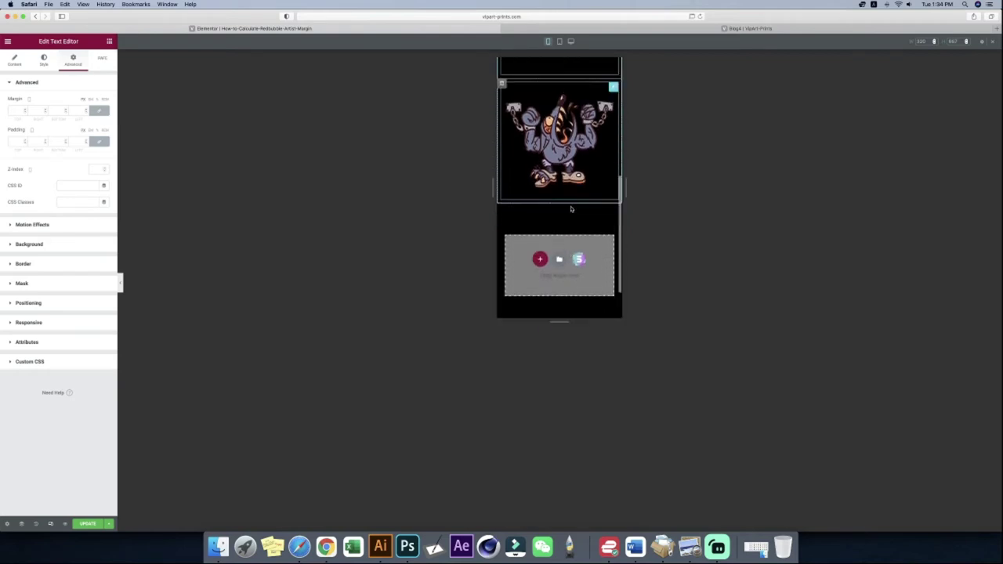
scroll(570, 208, up, 5)
scroll(570, 208, down, 1)
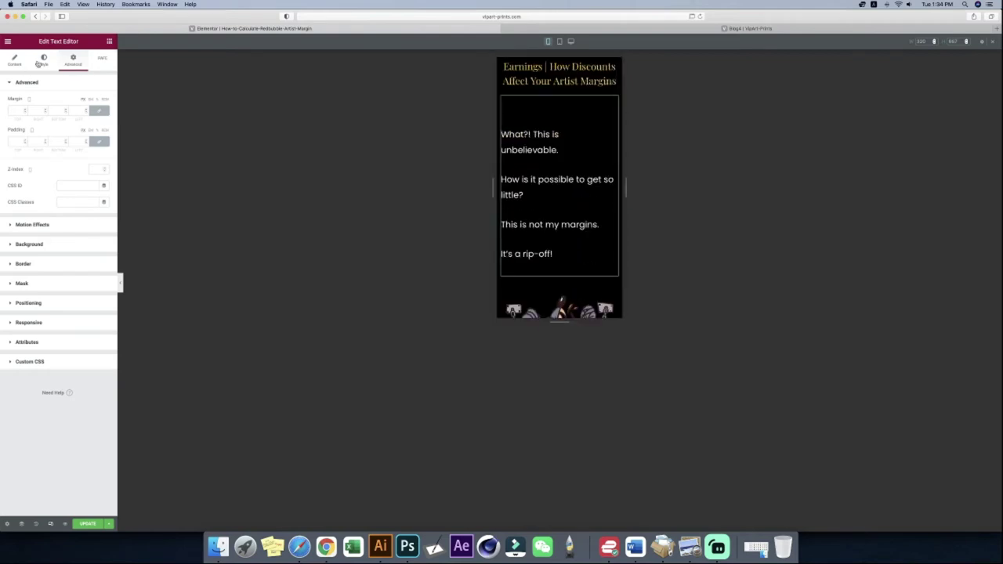
- Set the opening text's mobile font size to 17 px, check the tablet preview and return to the desktop view
click(44, 62)
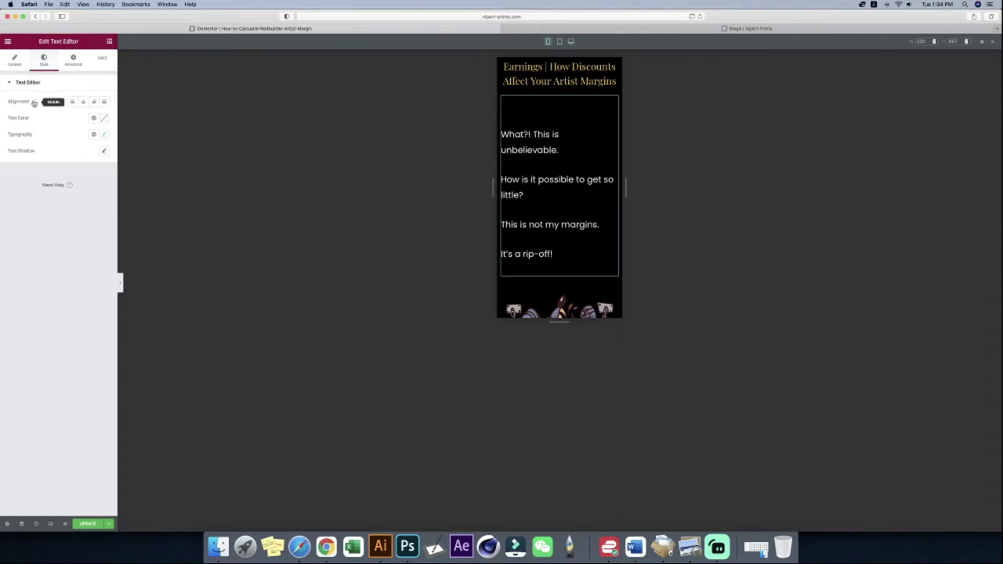
click(103, 135)
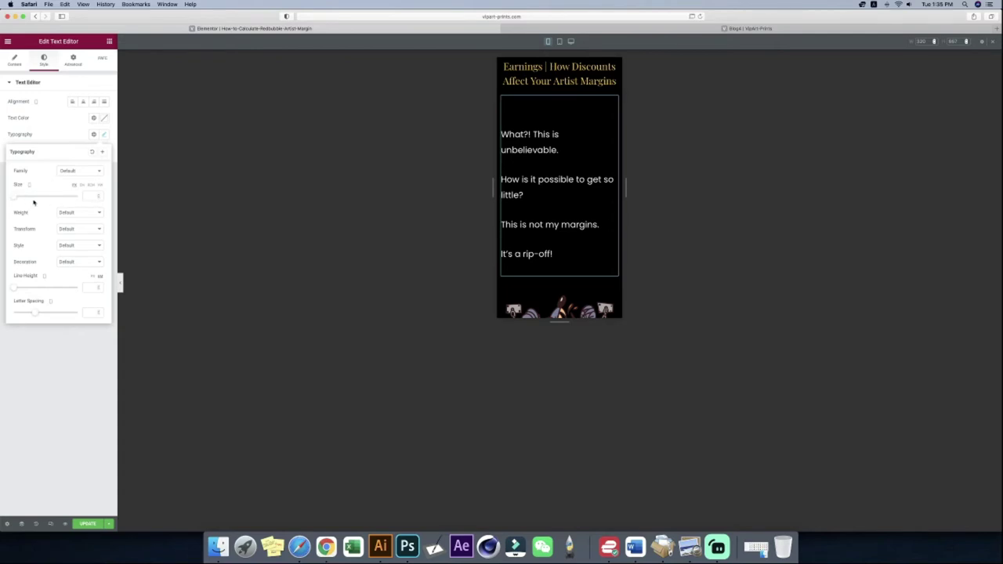
drag(15, 200, 22, 199)
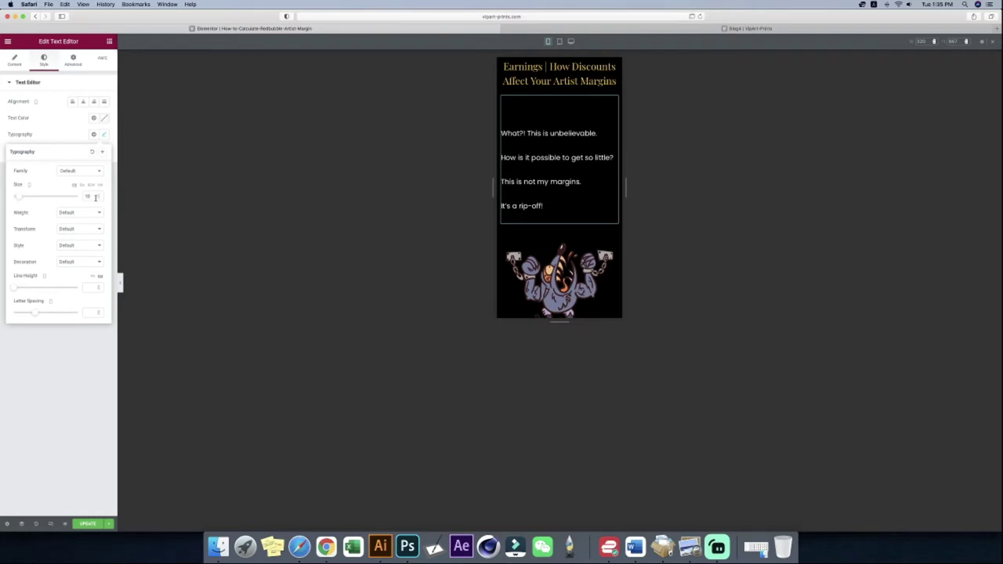
scroll(93, 198, down, 2)
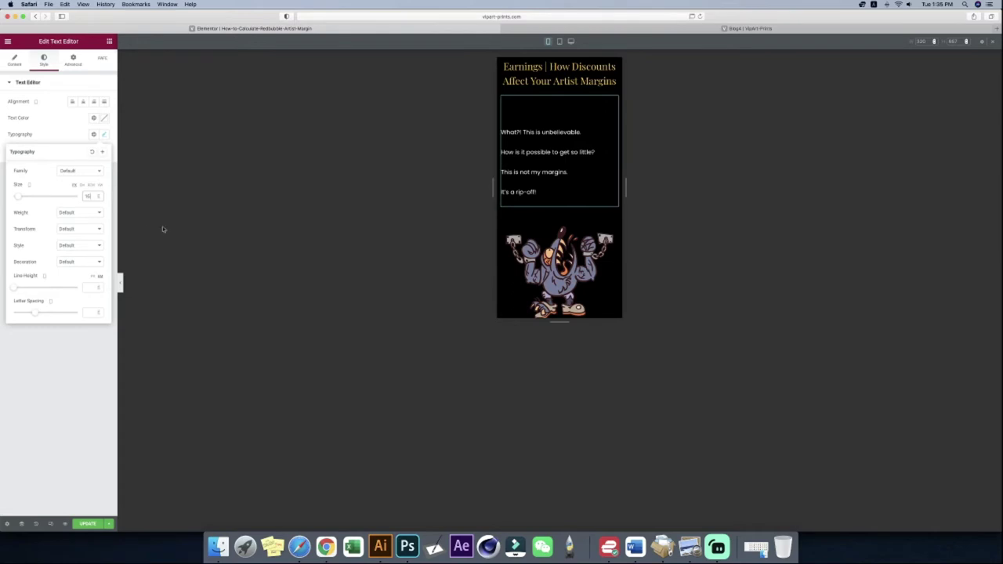
click(57, 196)
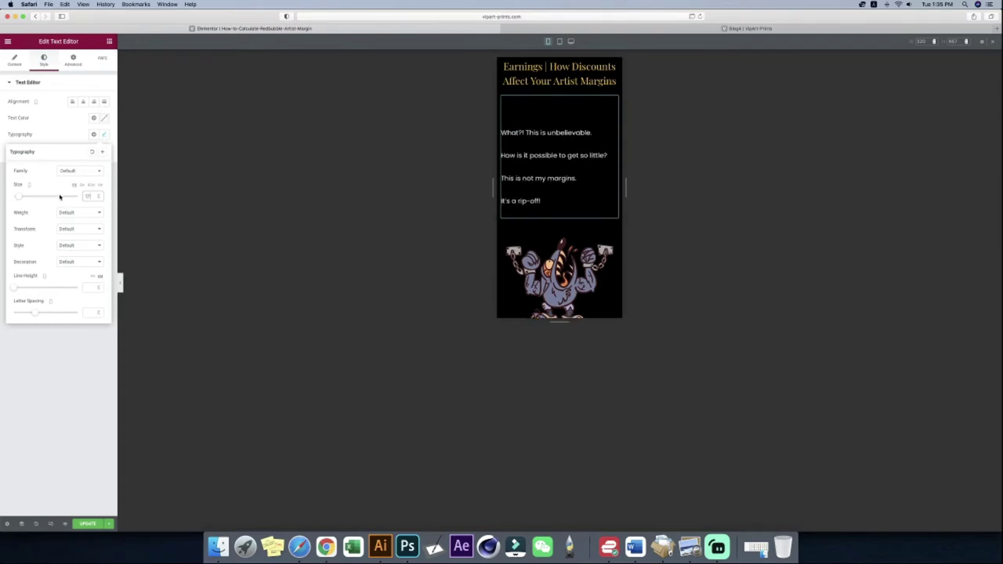
click(275, 225)
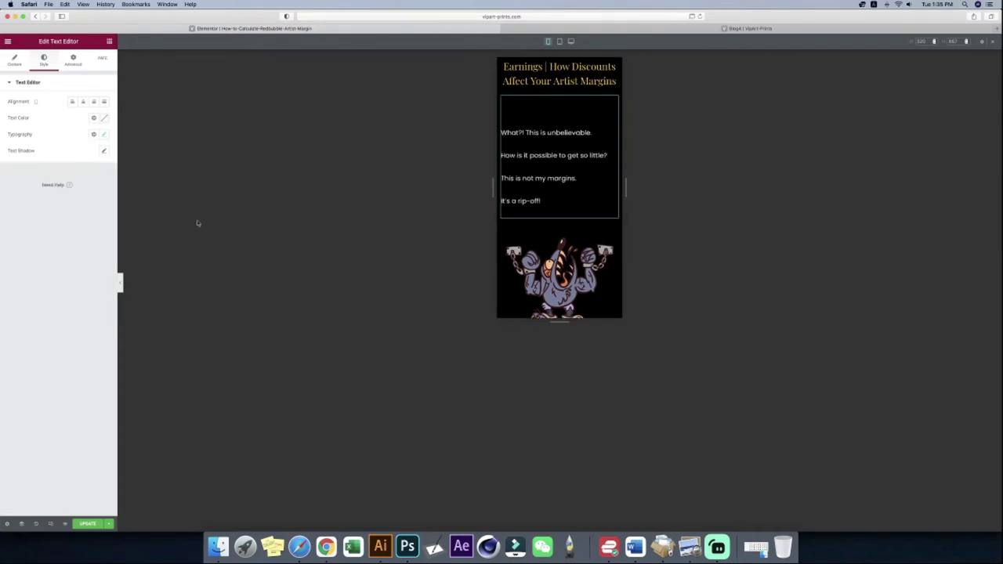
click(101, 137)
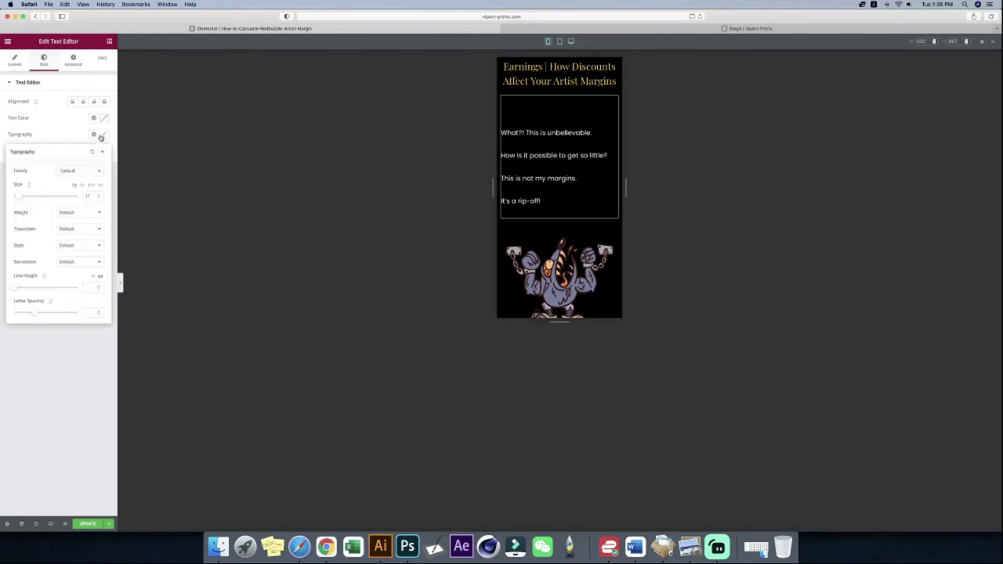
click(110, 448)
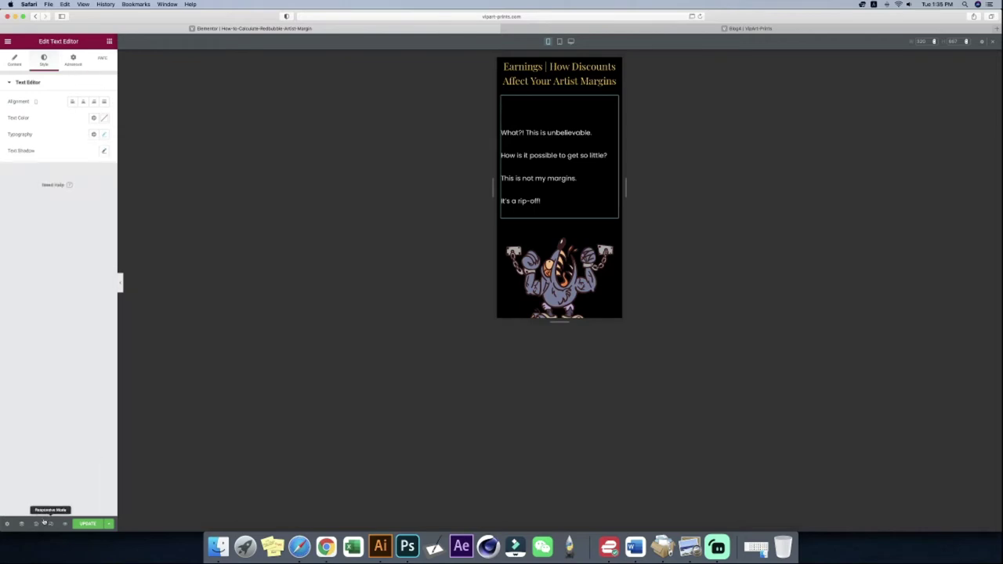
click(559, 41)
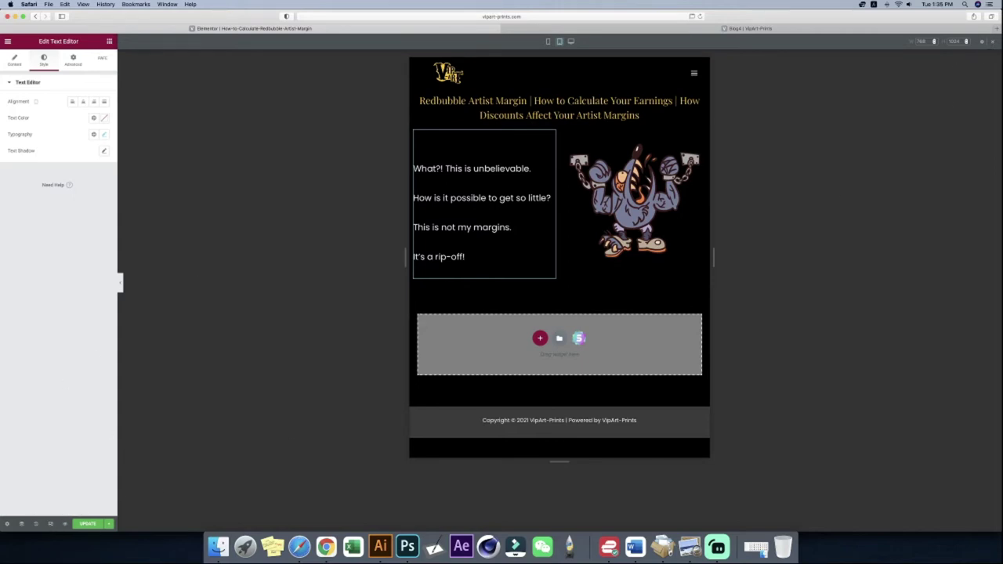
click(992, 45)
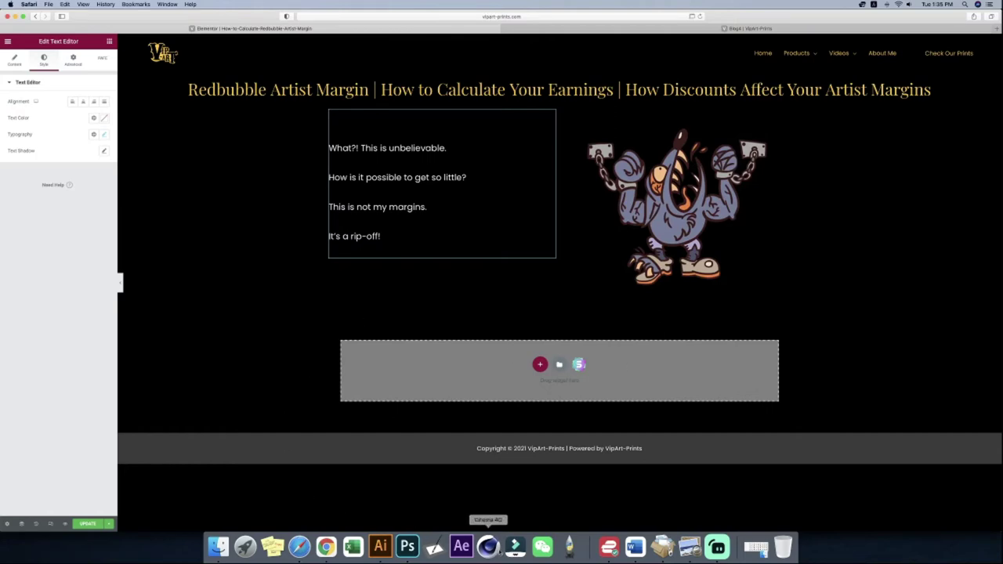
- Switch to the Word document and copy the paragraph beginning "Sounds familiar? As a selling artist"
click(635, 546)
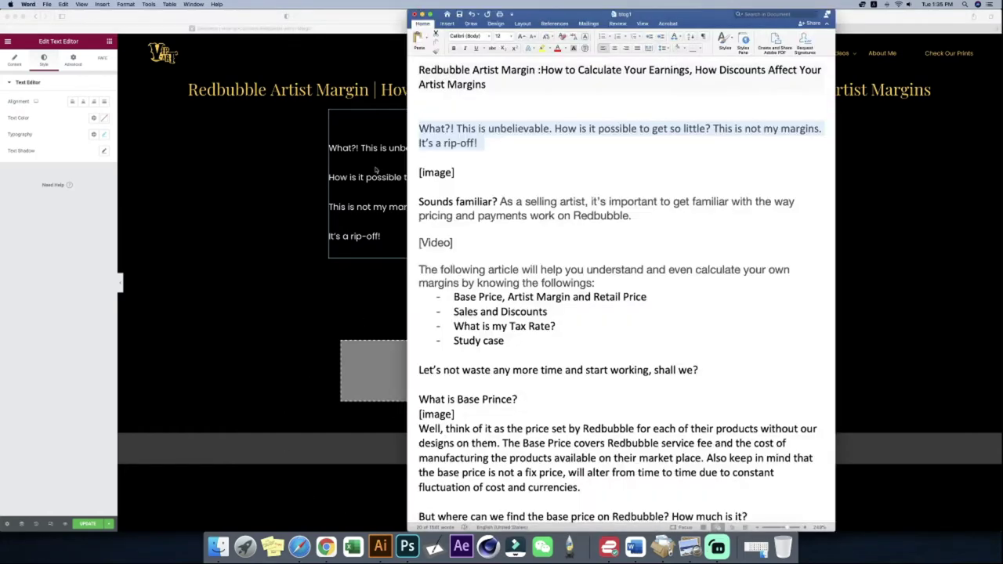
click(481, 178)
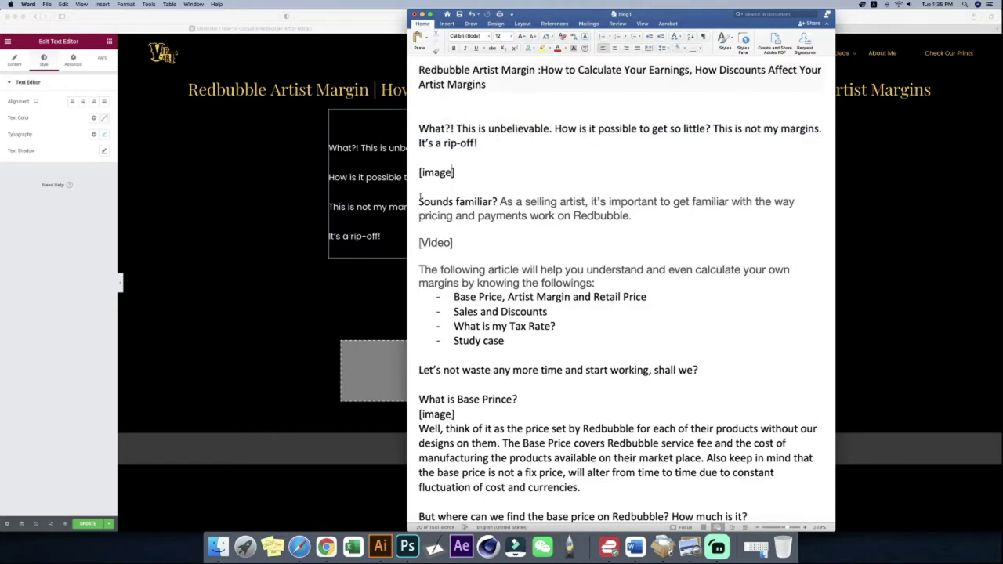
drag(418, 202, 683, 217)
click(681, 218)
drag(670, 217, 439, 206)
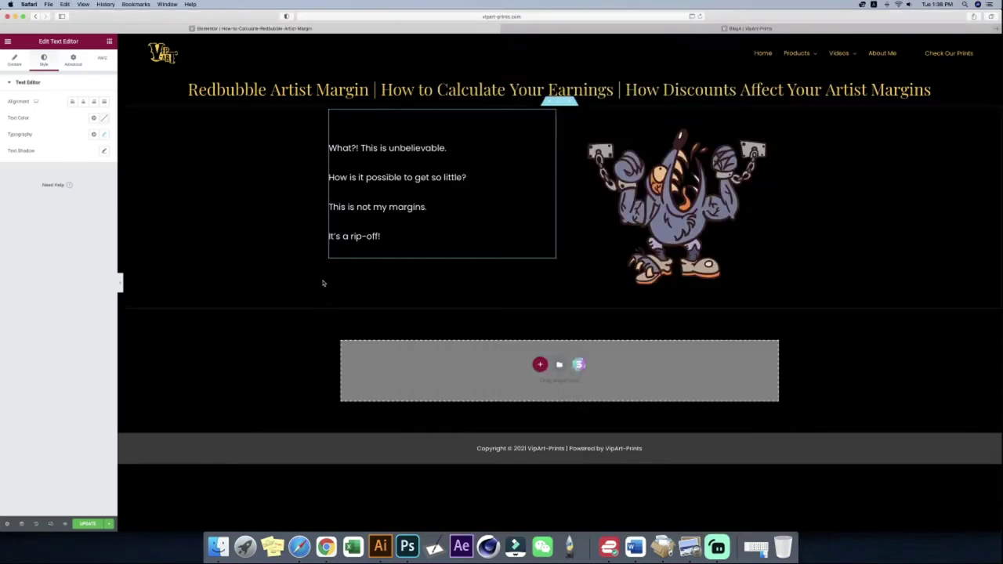
- Back in Elementor, add a one-column section with a Text Editor widget below the opening section and replace its placeholder with the copied "Sounds familiar?" paragraph
click(324, 282)
click(541, 363)
click(451, 385)
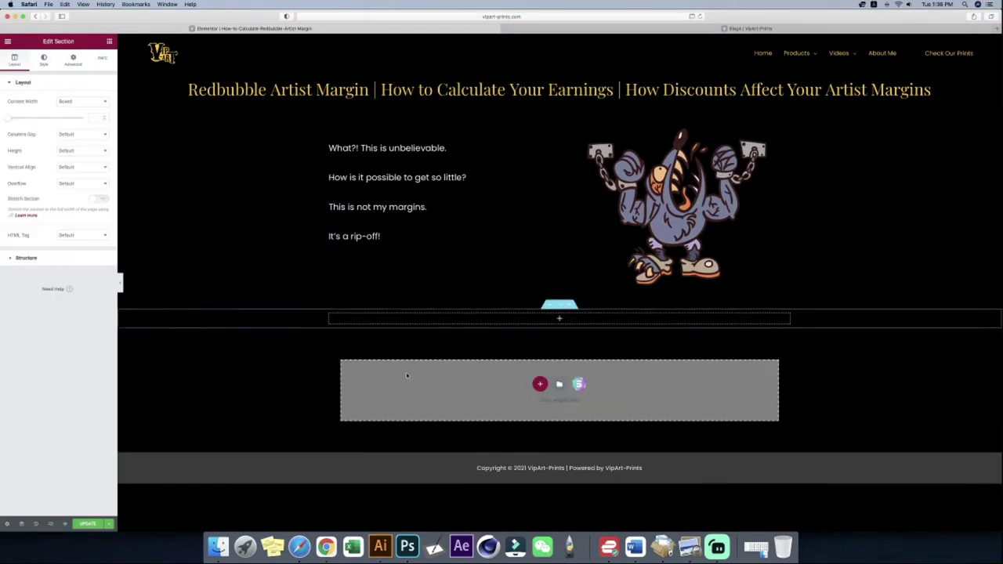
click(108, 41)
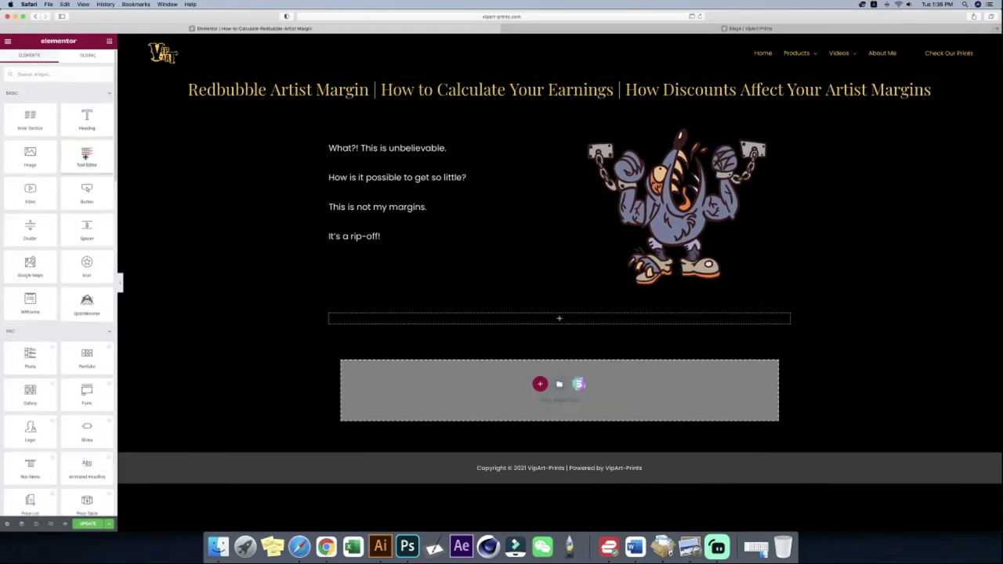
drag(87, 157, 561, 323)
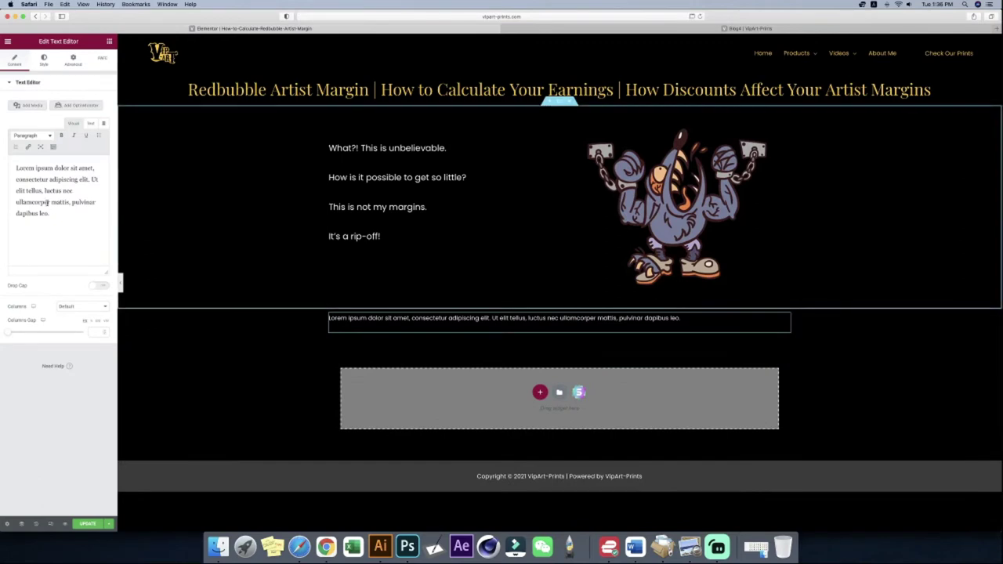
drag(54, 216, 2, 150)
text(Sounds familiar? As a selling artist, it's important to get familiar with the way pricing and payments work onRedbubble.)
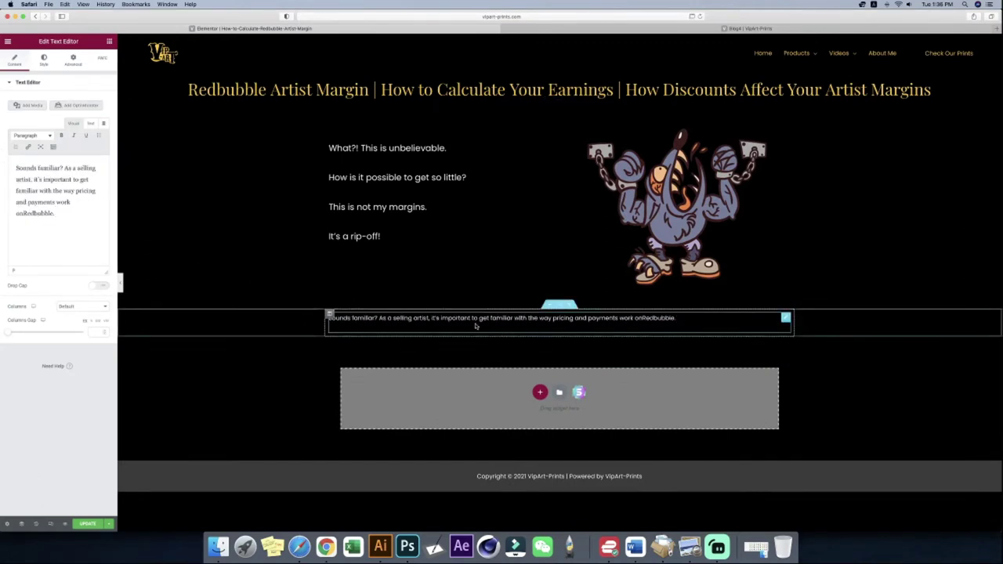
- Set the font size of the "Sounds familiar?" paragraph to 22 px
click(44, 64)
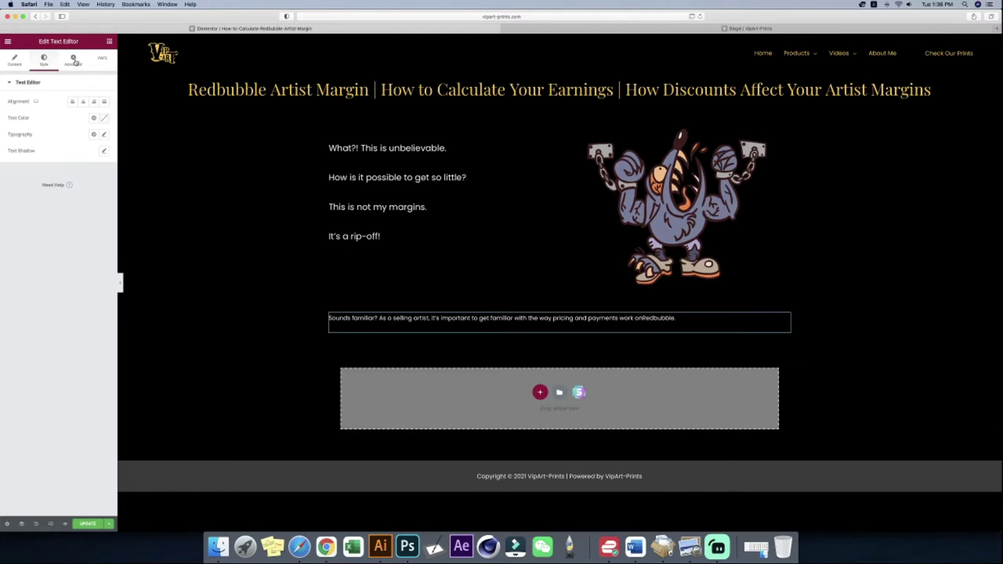
click(105, 135)
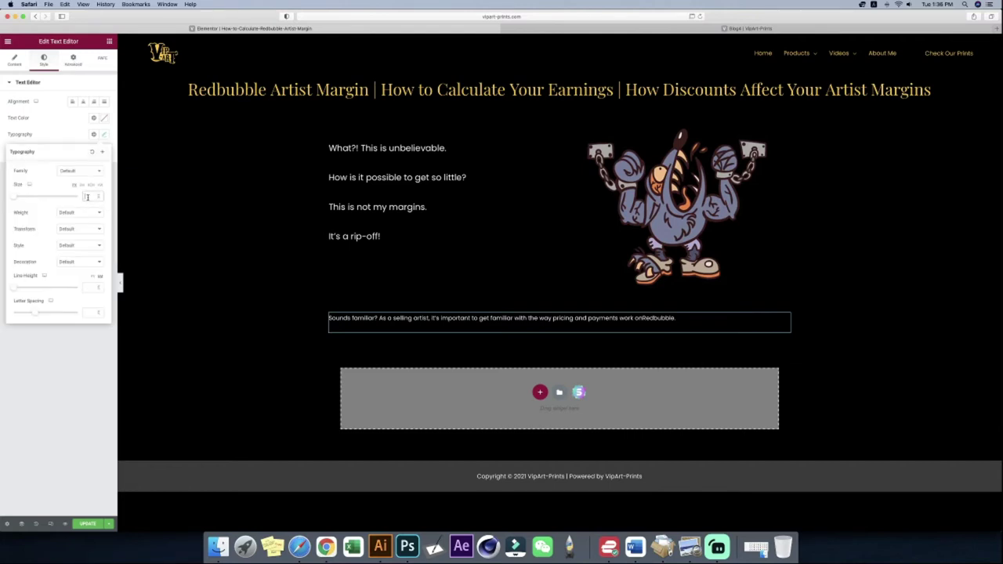
click(88, 196)
text(20)
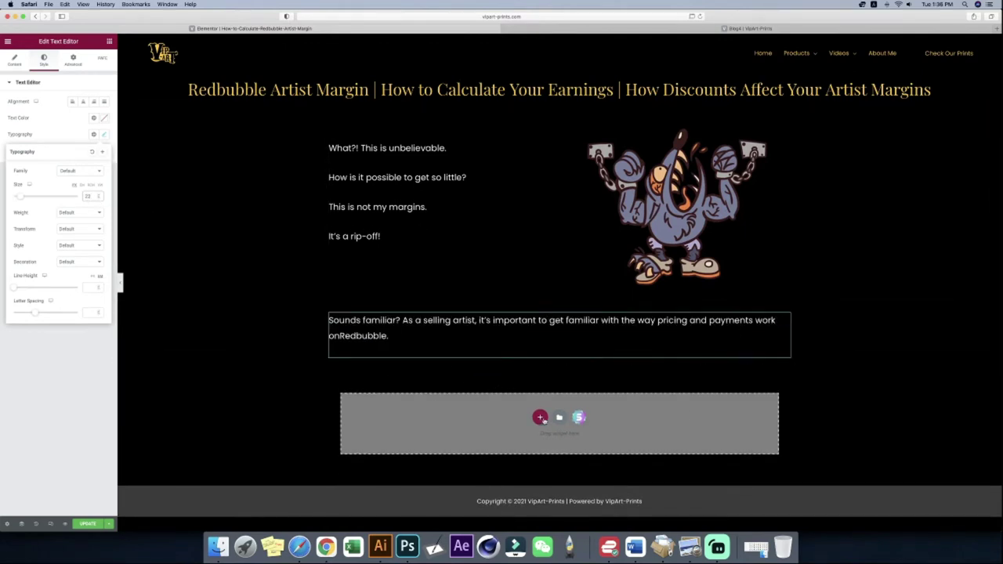
- Following the [Video] marker in the Word document, add a one-column section with a Video widget below the "Sounds familiar?" paragraph
click(634, 546)
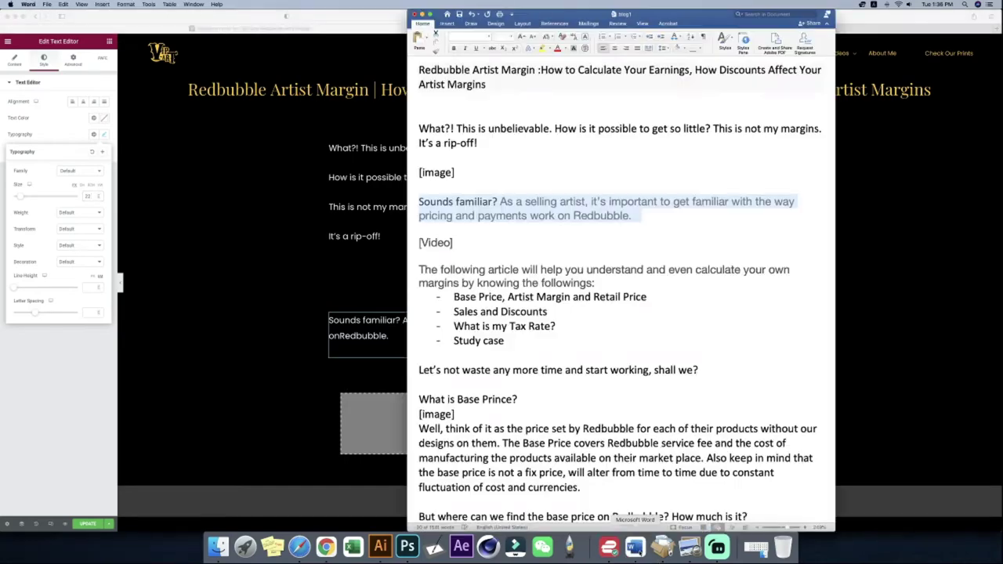
click(452, 242)
triple_click(459, 243)
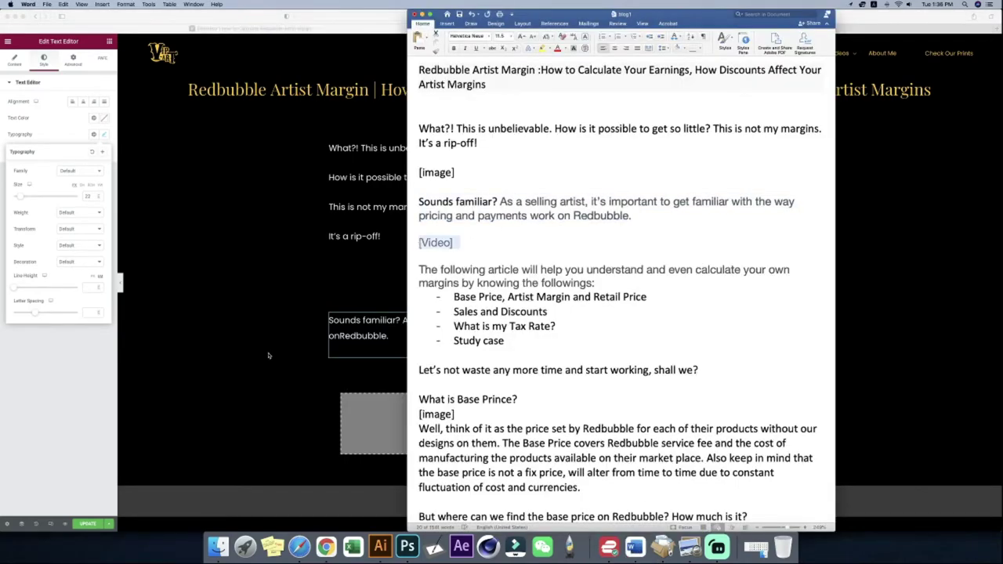
click(252, 409)
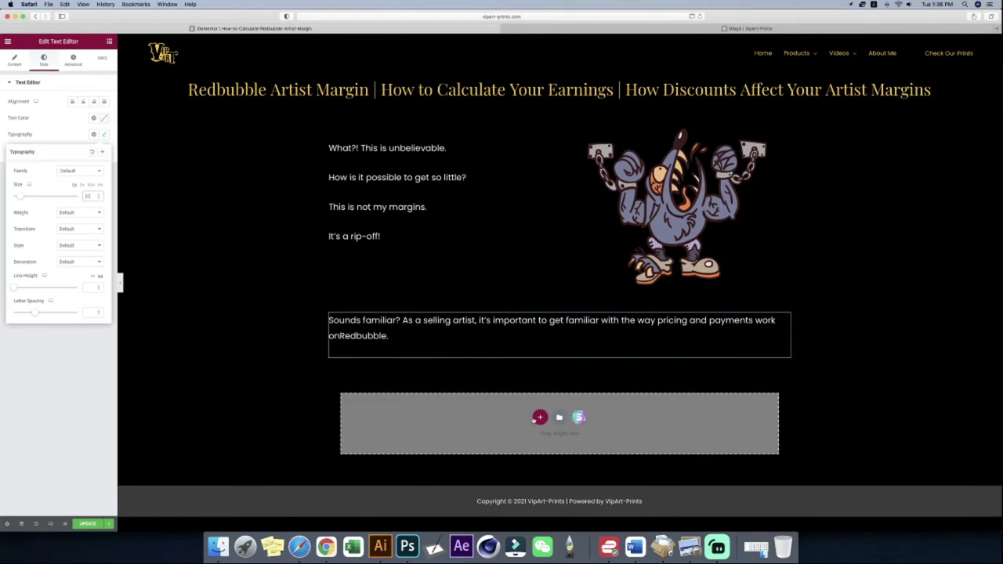
click(535, 418)
click(463, 435)
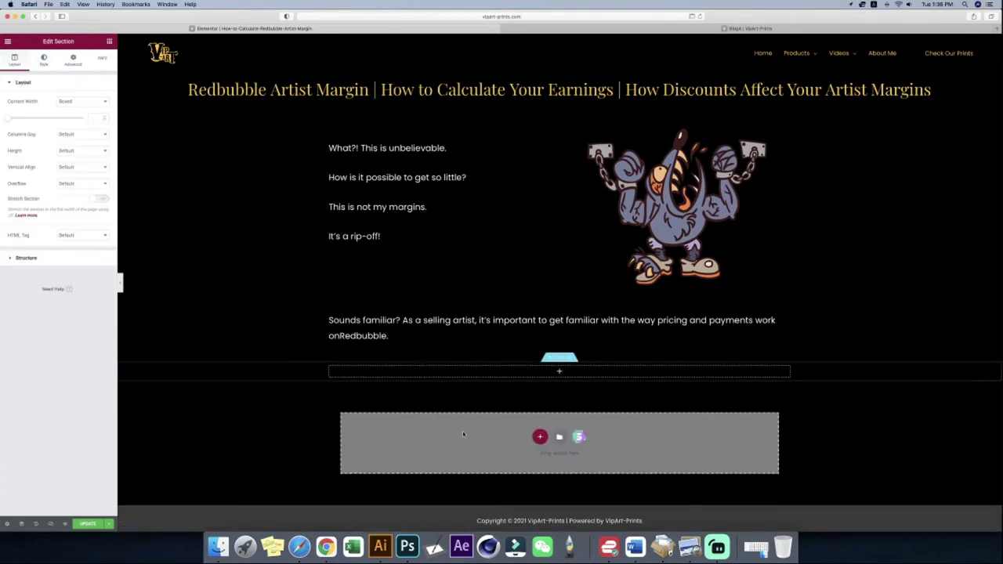
click(107, 42)
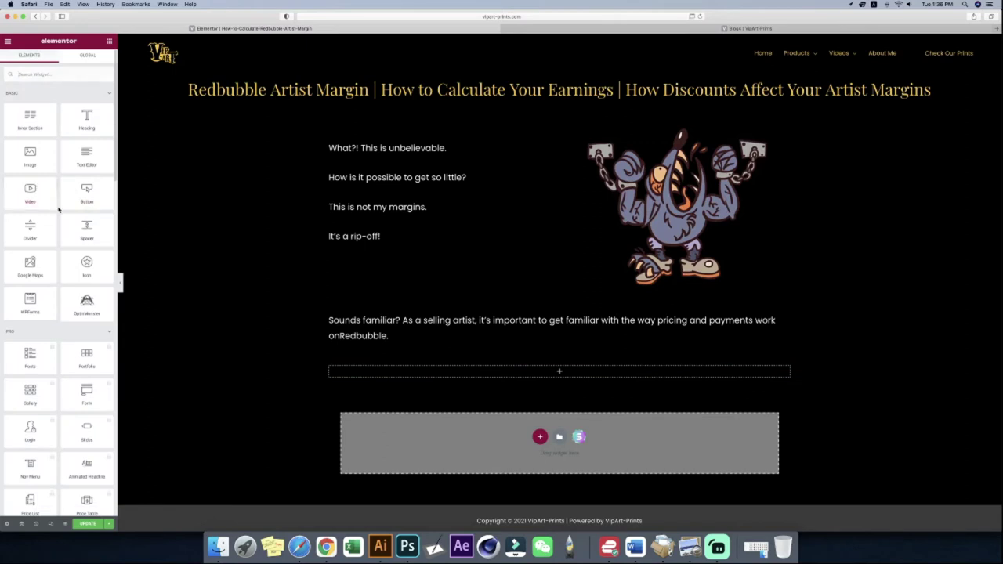
drag(29, 191, 530, 371)
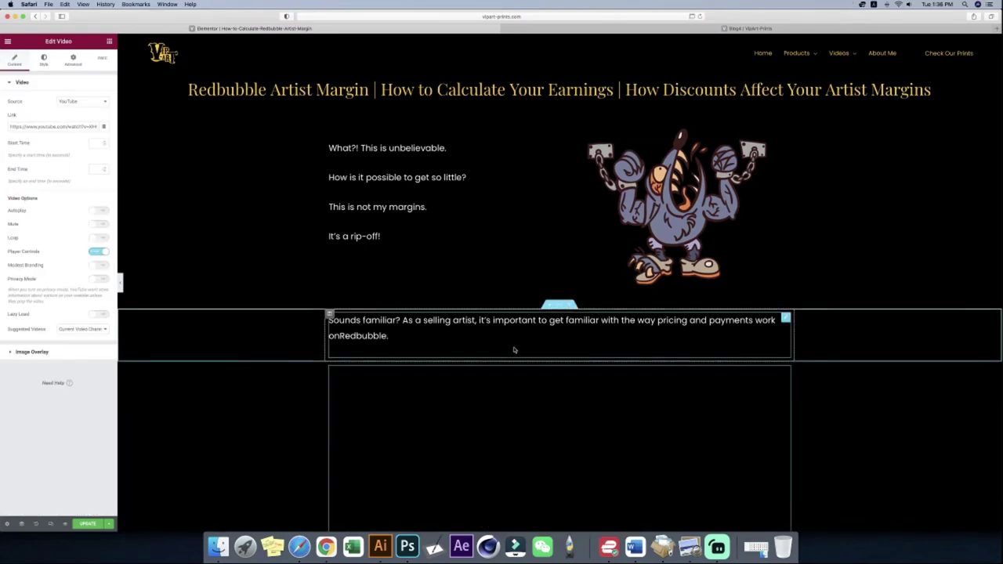
- Replace the placeholder video link with the YouTube link of the Redbubble Artist Margin video and enable Lazy Load
scroll(517, 353, down, 3)
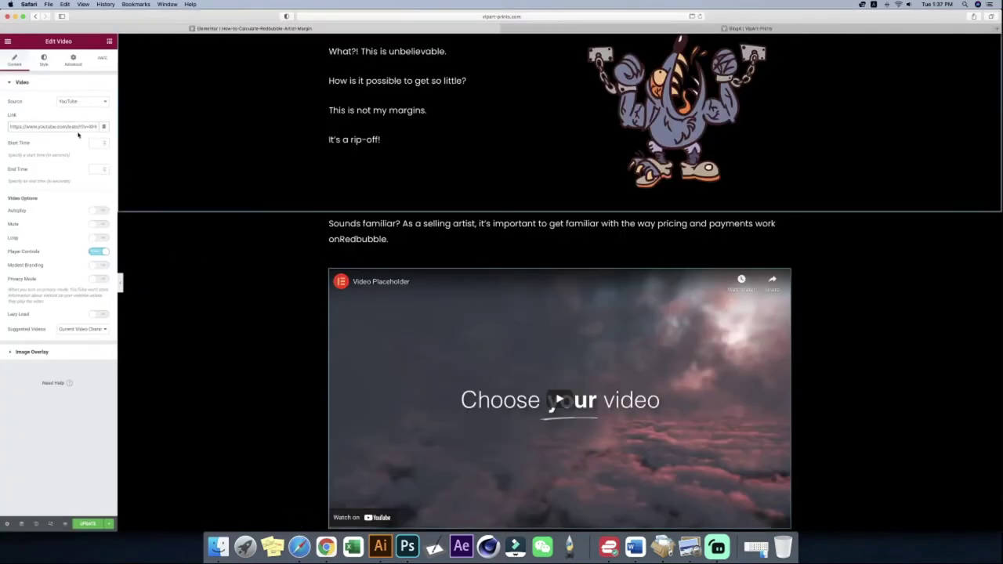
key(super+a)
text(https://www.youtube.com/watch?v=R6-ocg2068)
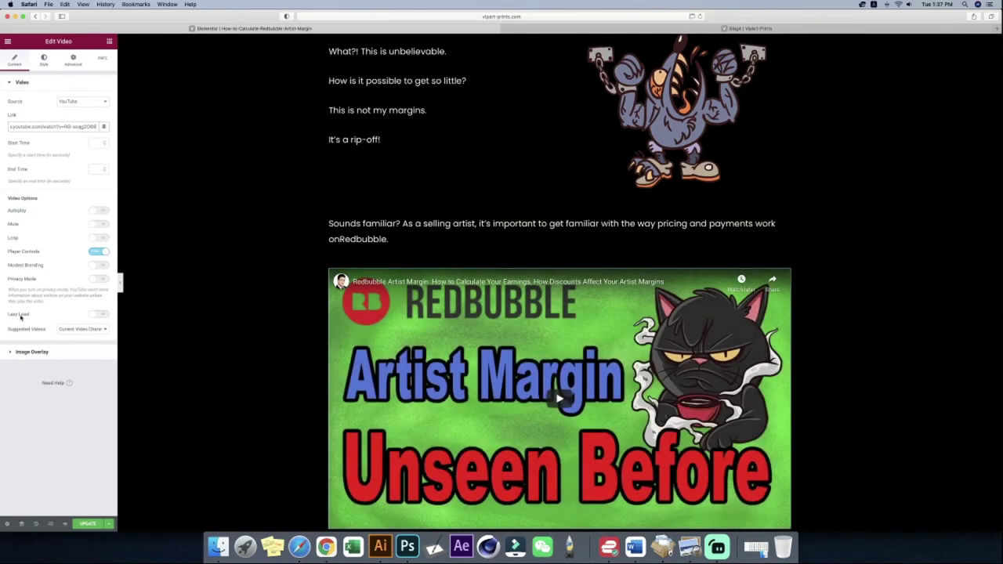
click(96, 314)
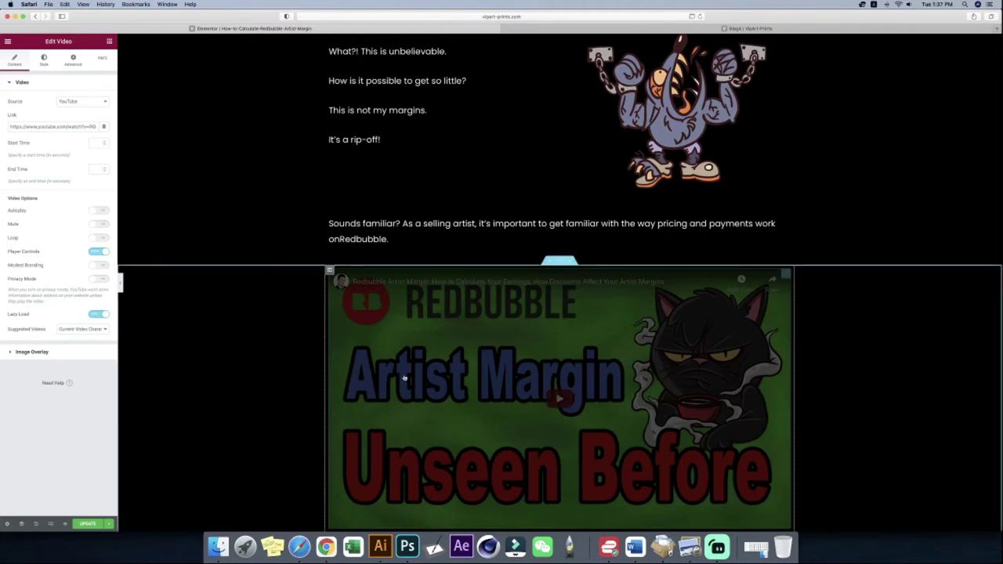
- Check how the image, "Sounds familiar?" paragraph and video are laid out on desktop and in the mobile preview, and return to the desktop view
scroll(265, 313, down, 1)
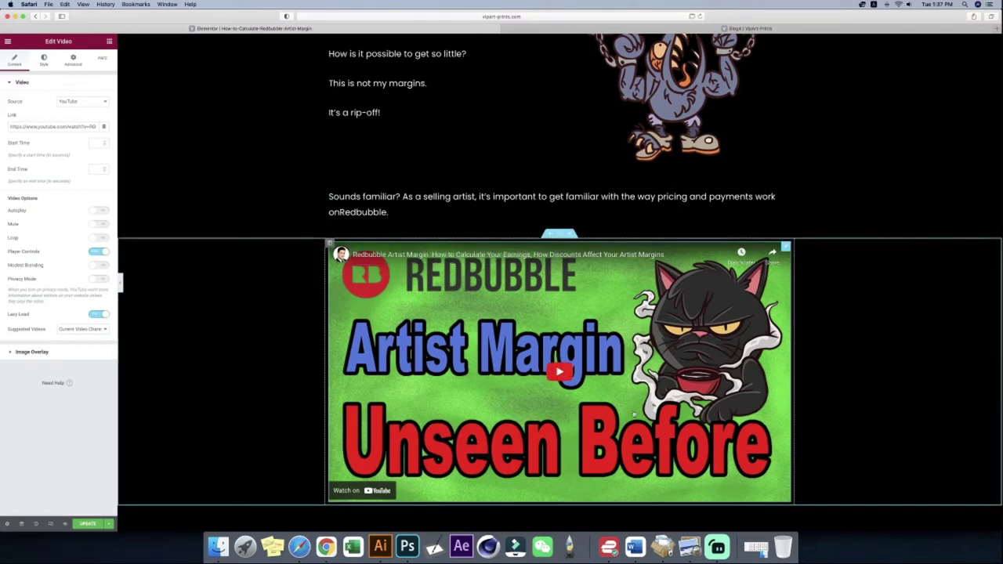
scroll(633, 413, up, 3)
scroll(246, 448, down, 2)
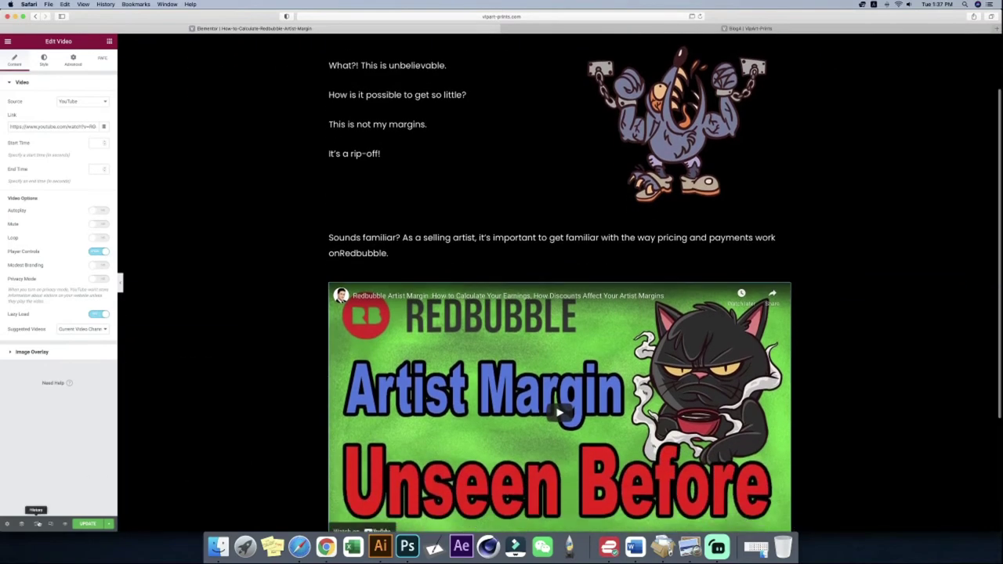
click(50, 524)
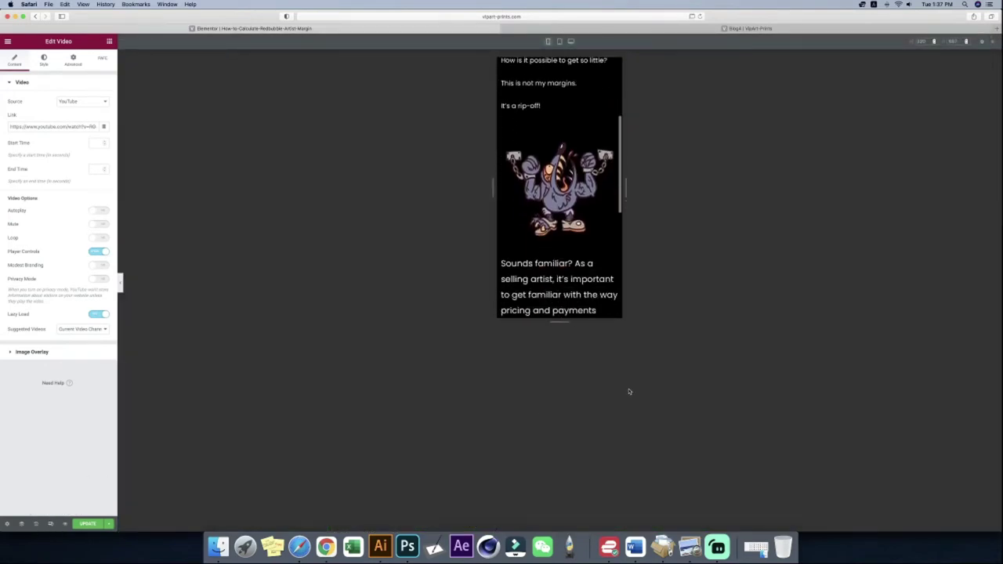
scroll(559, 235, down, 8)
scroll(582, 242, up, 6)
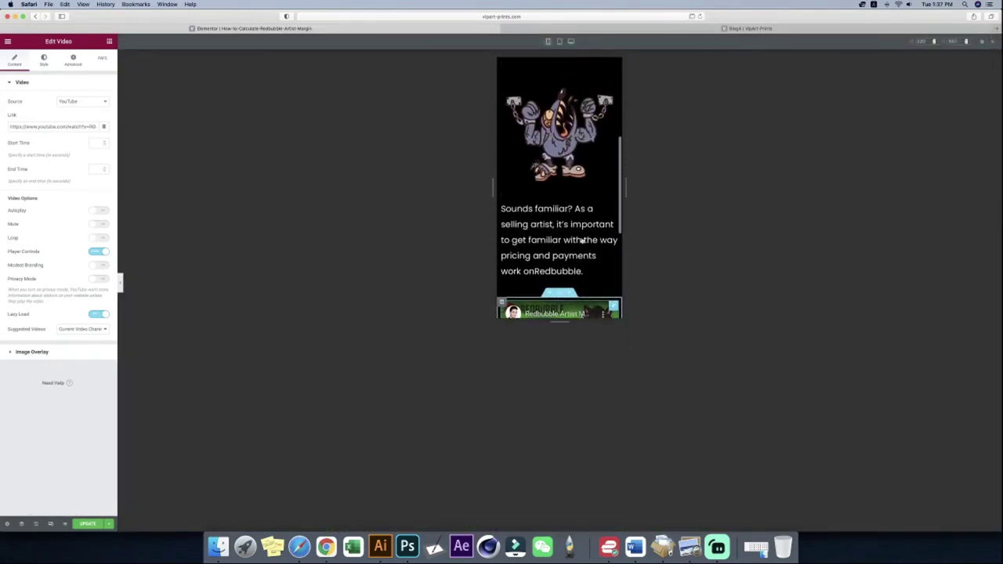
scroll(582, 241, up, 6)
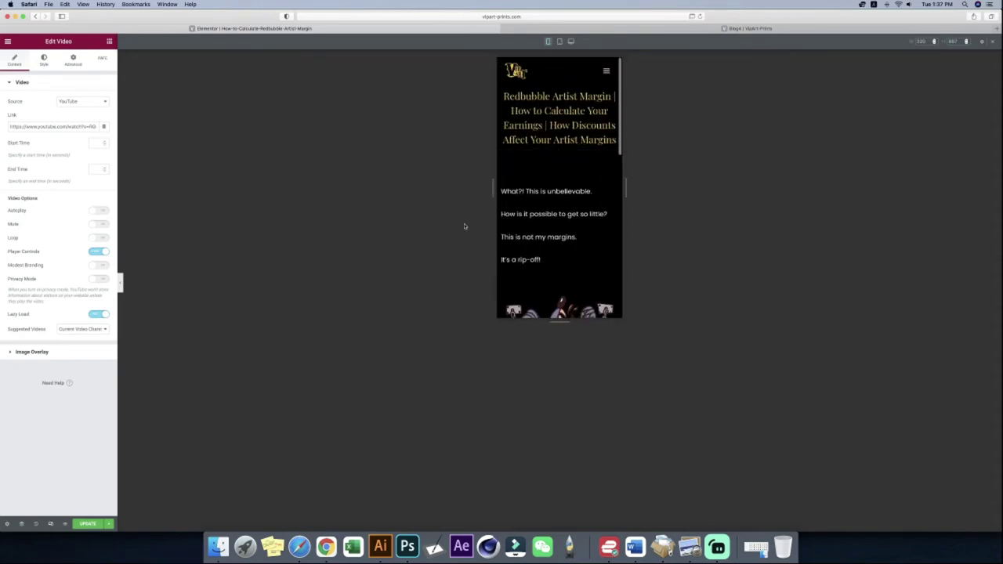
click(50, 523)
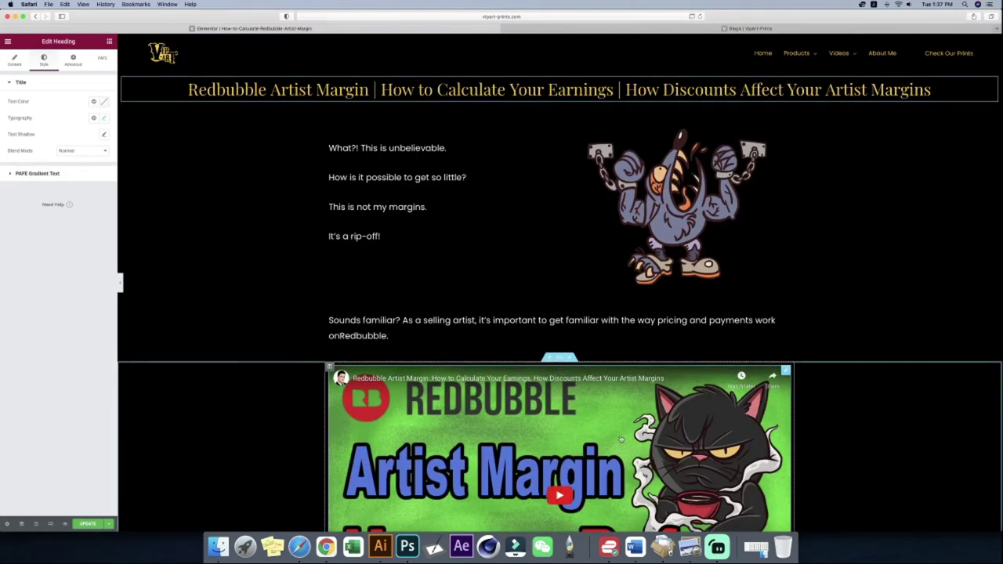
- Copy the "The following article will help you understand" paragraph and its four-item list from the Word document
scroll(620, 438, down, 6)
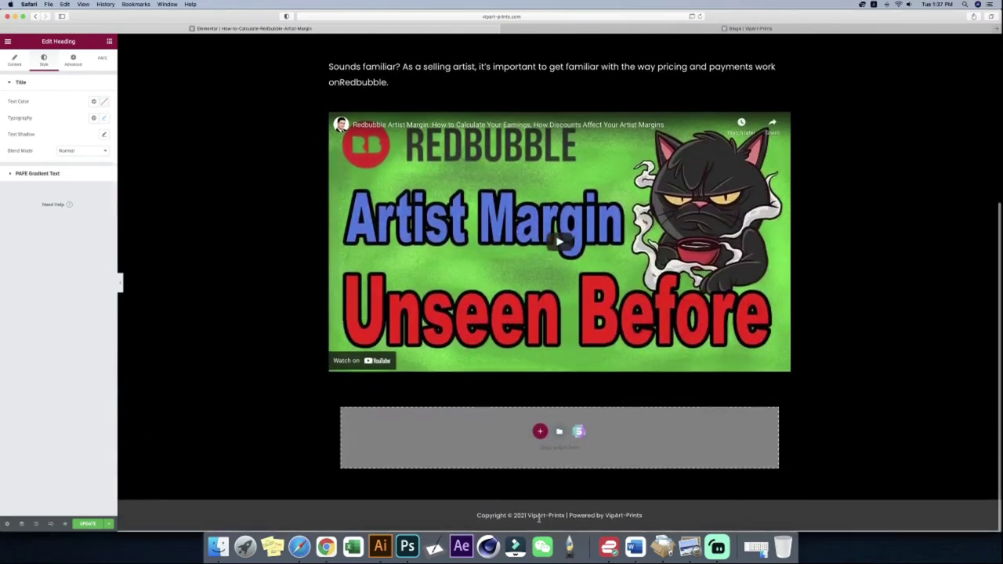
click(634, 546)
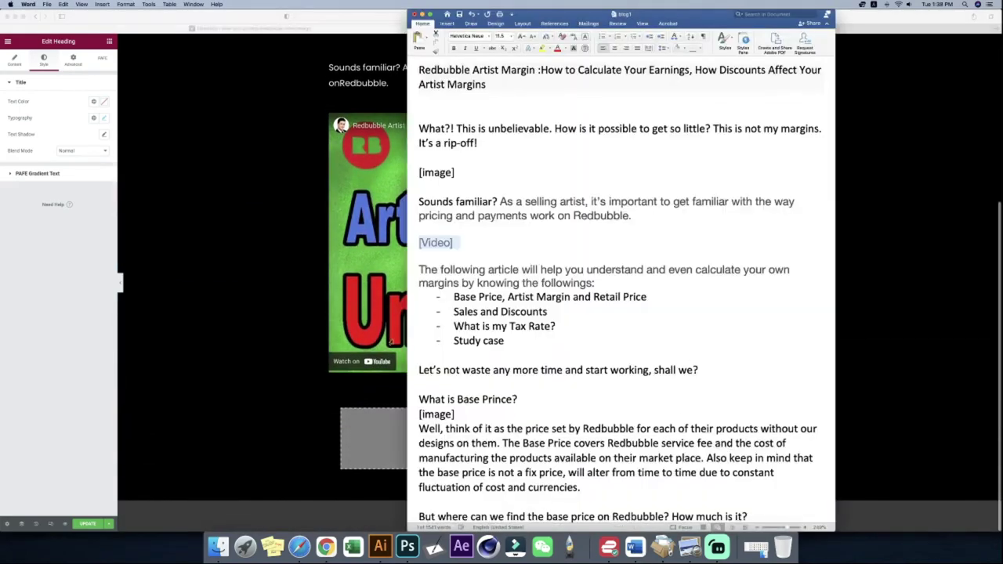
scroll(484, 412, down, 1)
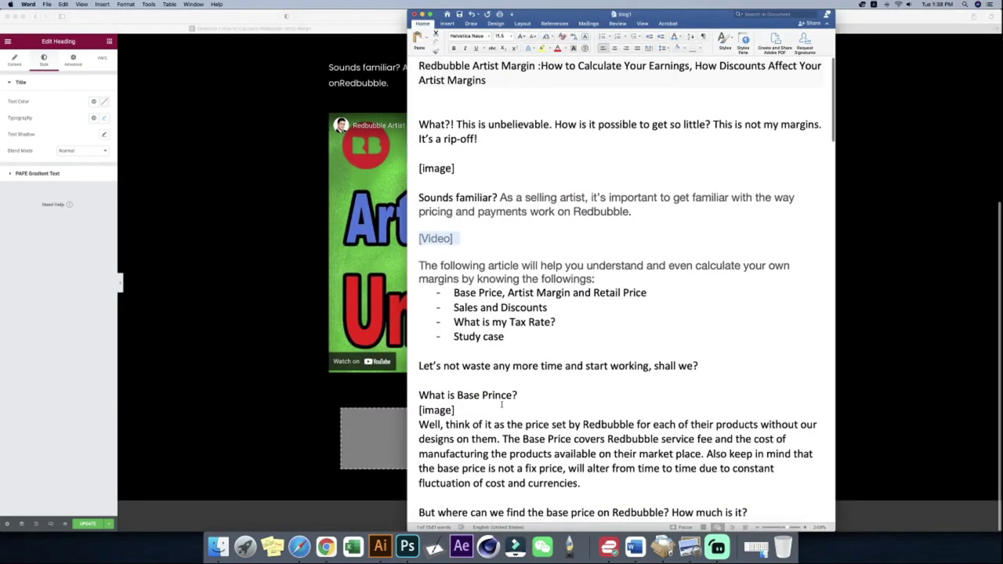
drag(516, 335, 397, 265)
key(super+c)
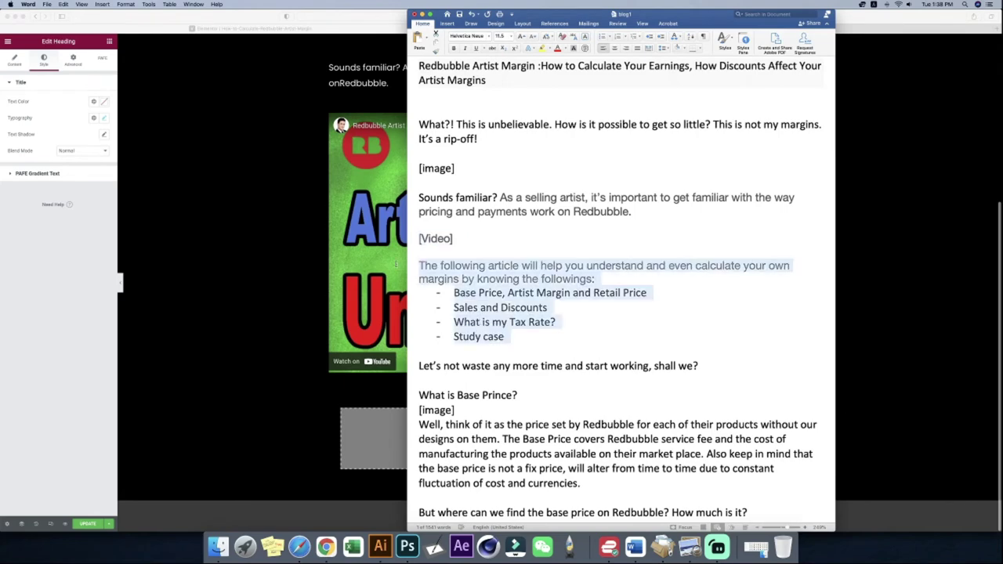
- Below the video, add a one-column section with a Text Editor widget and replace its placeholder with the copied paragraph and list
click(297, 396)
click(540, 432)
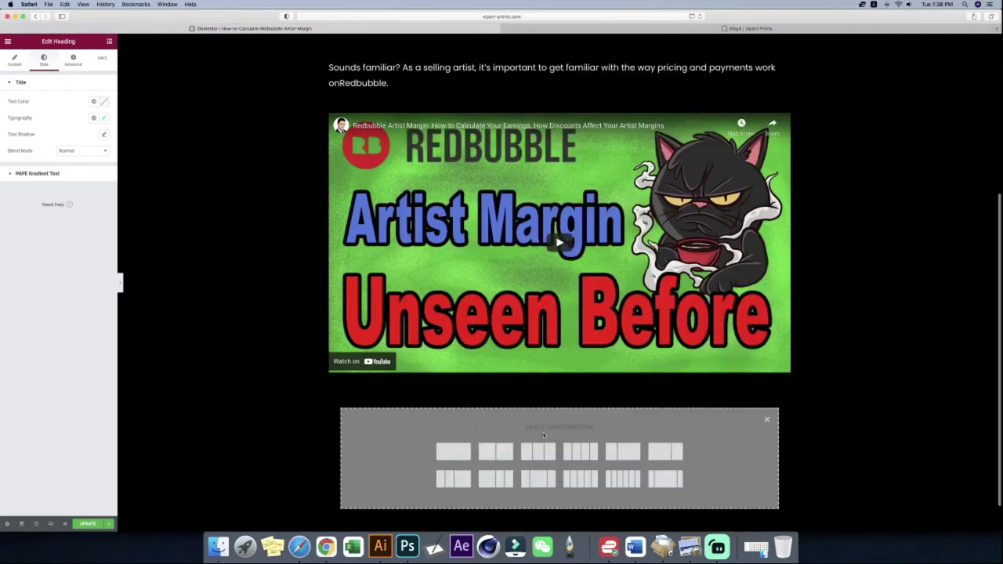
click(455, 450)
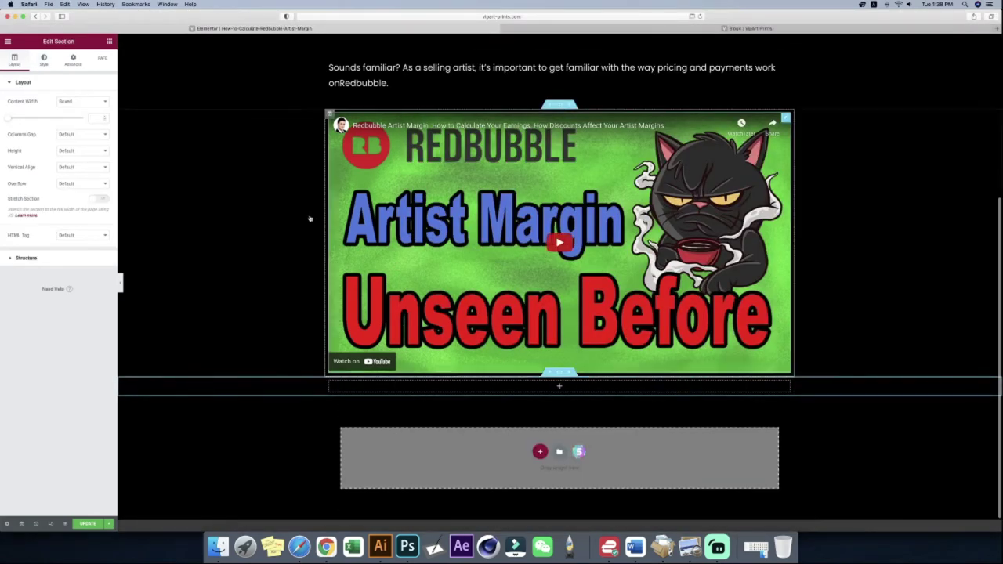
click(109, 41)
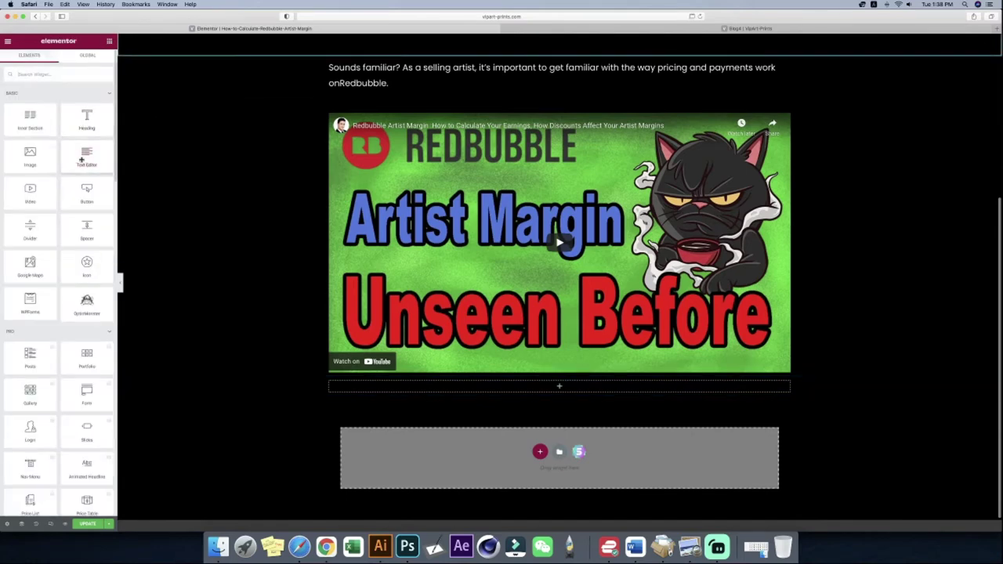
drag(82, 160, 560, 386)
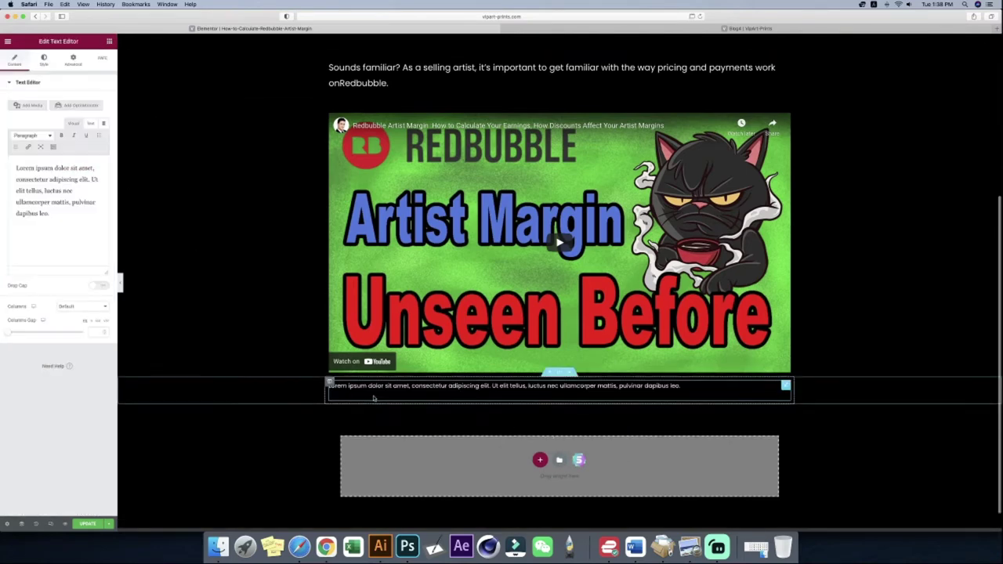
drag(50, 213, 2, 153)
key(super+v)
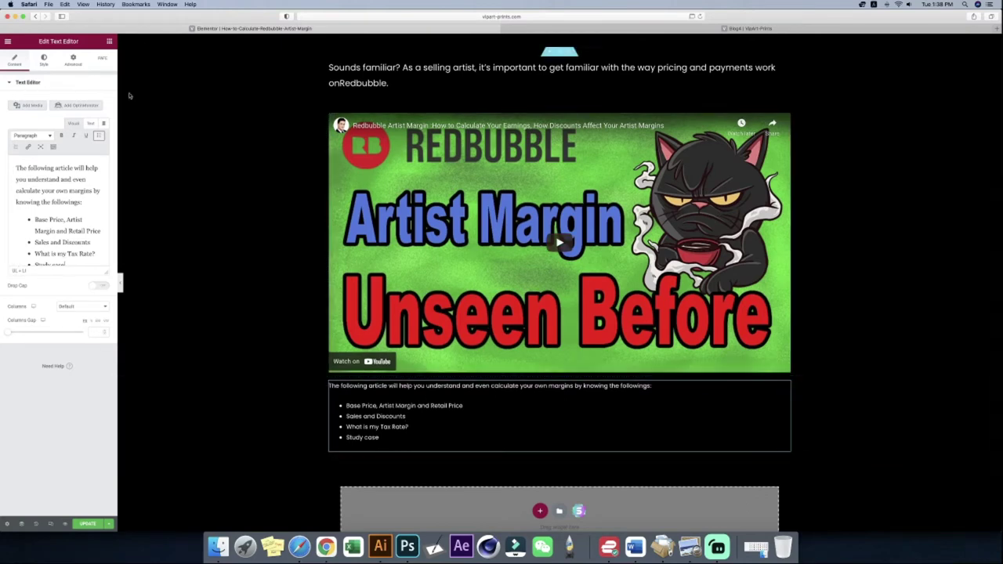
- Set the font size of the "The following article" paragraph and list to 22 px
click(44, 62)
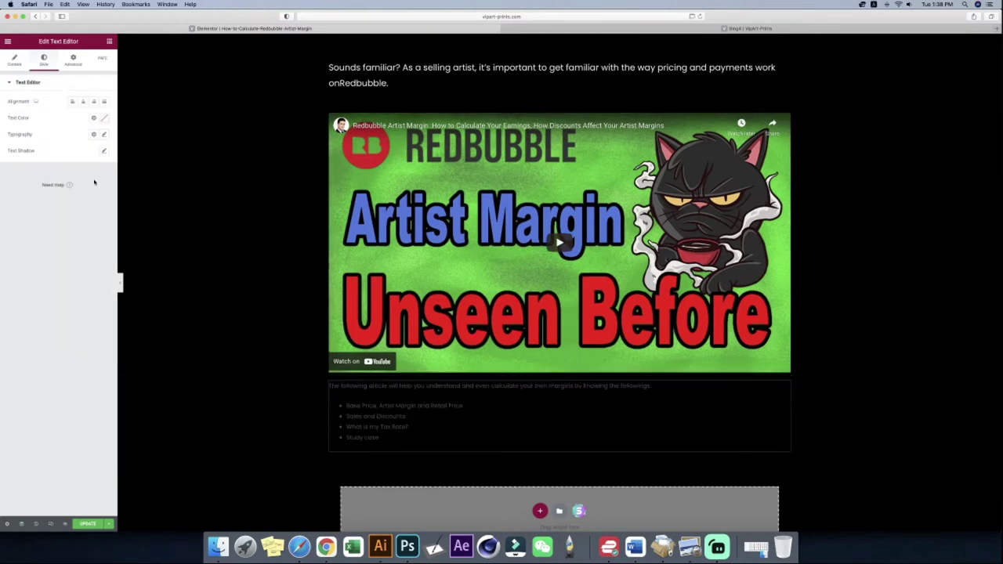
click(102, 134)
text(23)
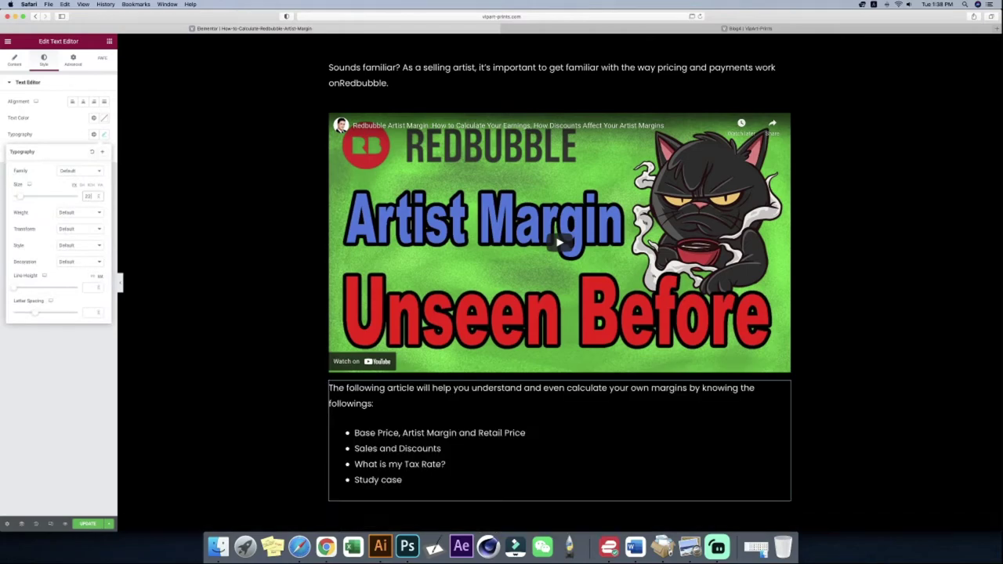
- Start a new section below the list and copy the sentence "Let's not waste any more time and start working, shall we?" from Word
scroll(251, 342, down, 3)
click(540, 432)
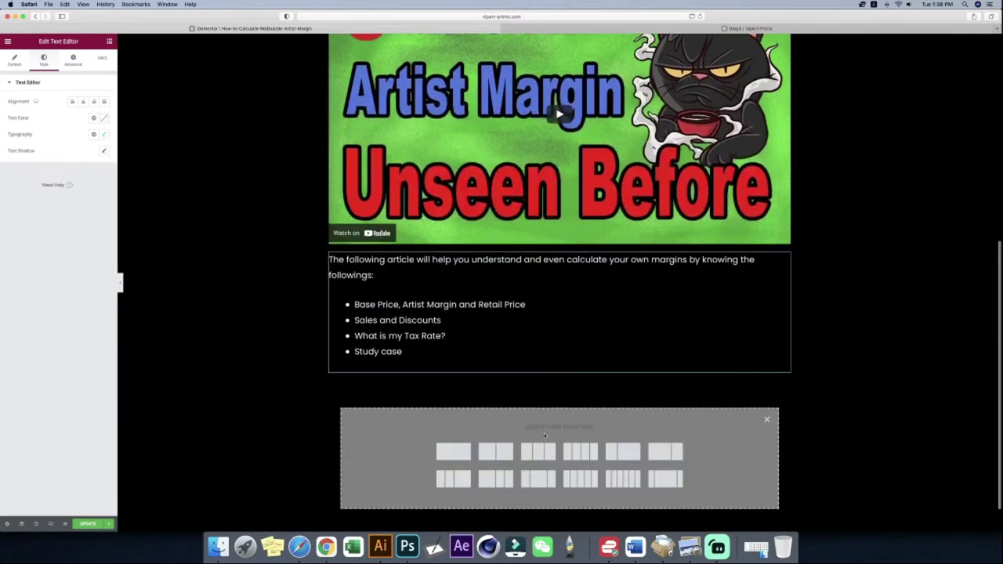
click(635, 546)
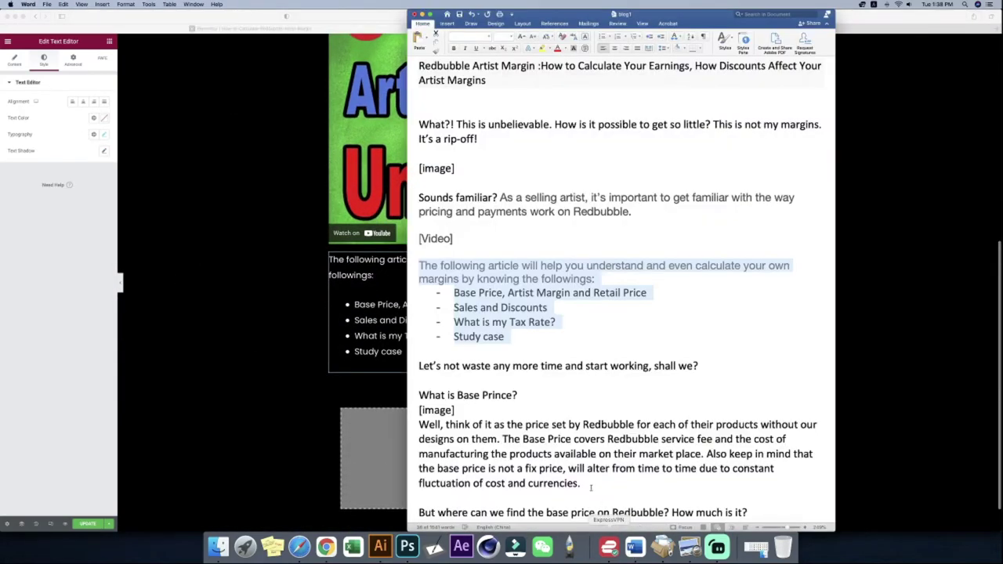
scroll(484, 351, down, 2)
drag(420, 319, 708, 330)
key(super+c)
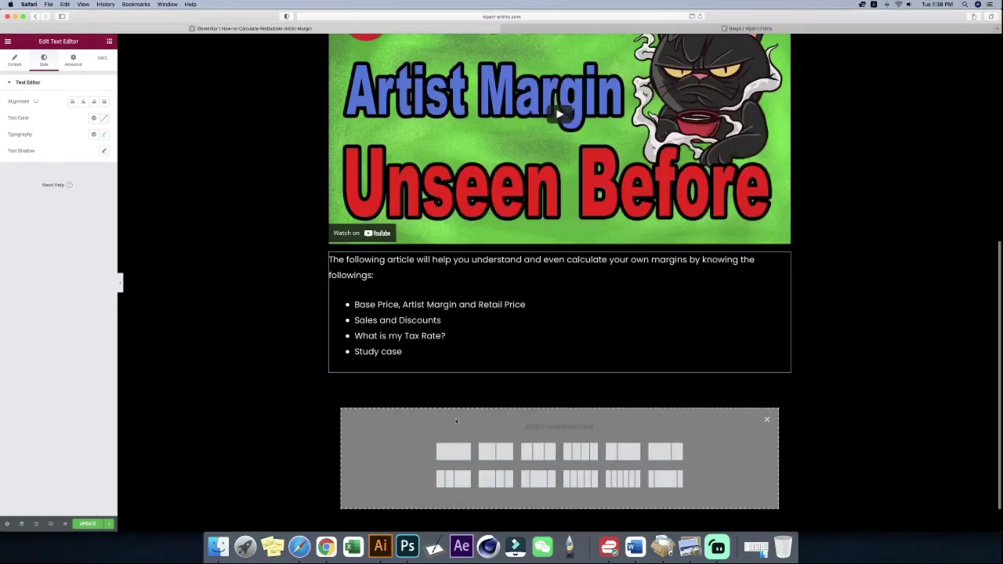
- Put the copied sentence in a Text Editor widget in a one-column section below the list, and match its font size to the list
click(351, 362)
click(452, 449)
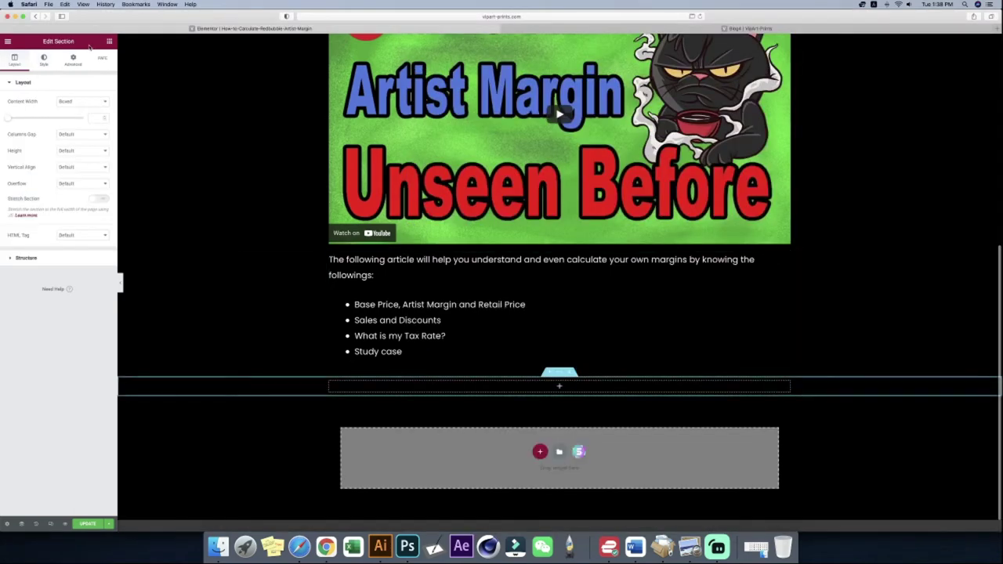
click(560, 386)
drag(86, 157, 481, 385)
key(super+a)
key(super+v)
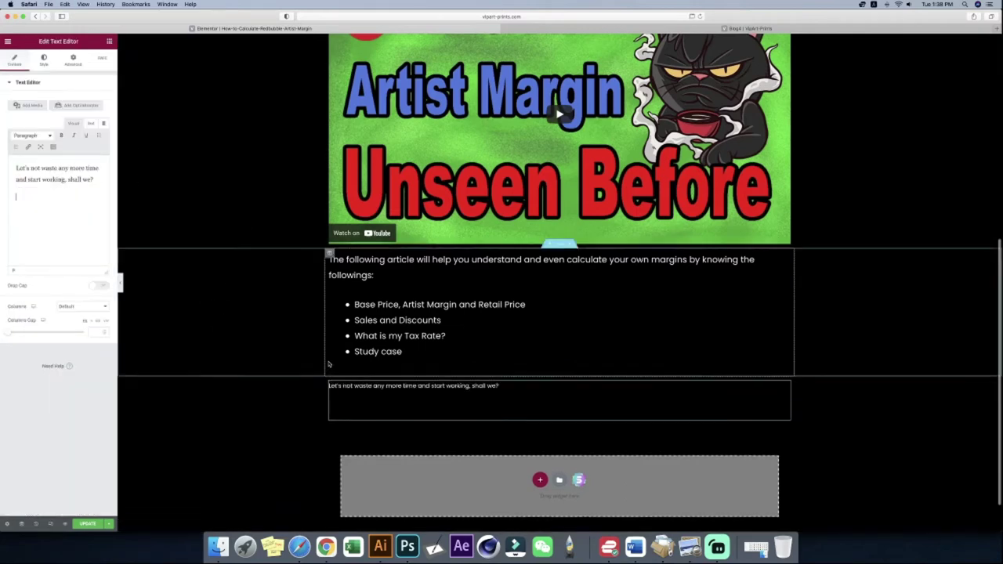
click(44, 61)
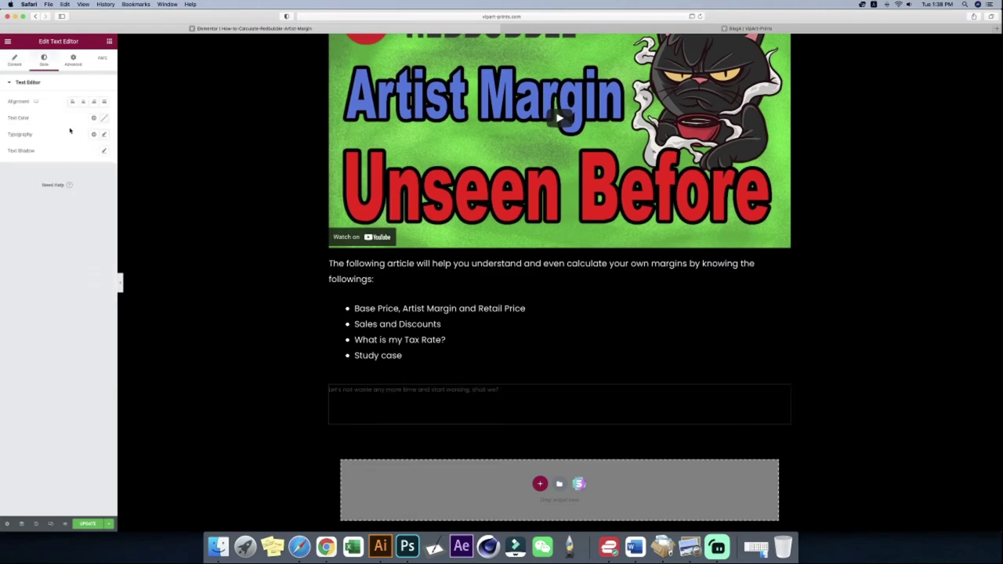
click(103, 135)
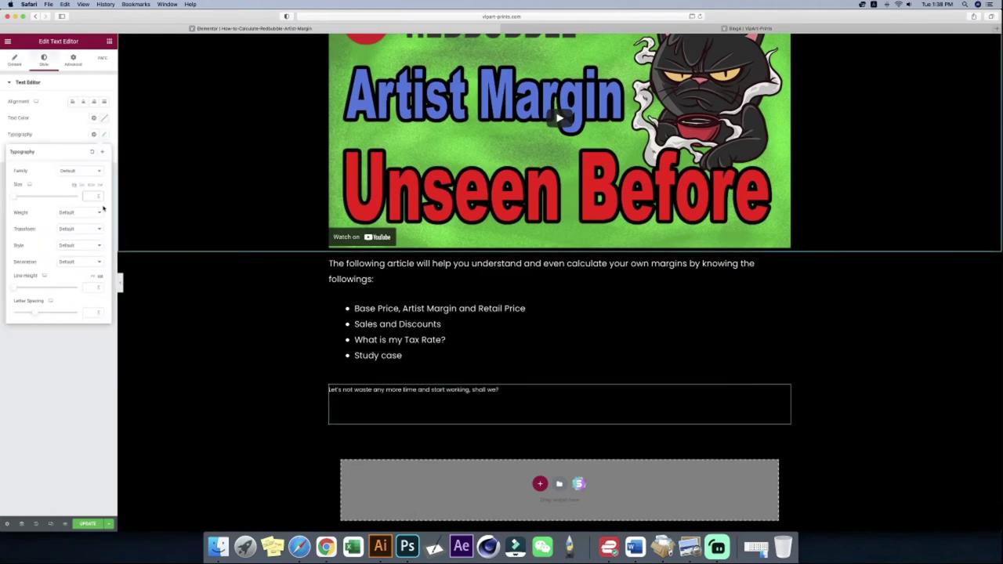
- Start another section below the "Let's not waste any more time" sentence and copy the heading "What is Base Prince?" from the Word document
scroll(466, 484, down, 2)
click(539, 441)
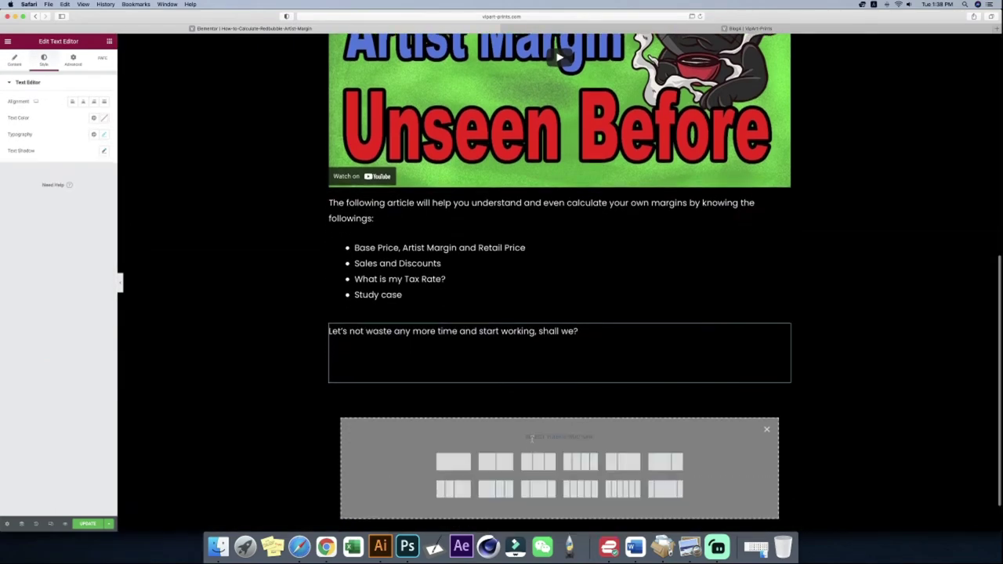
click(635, 546)
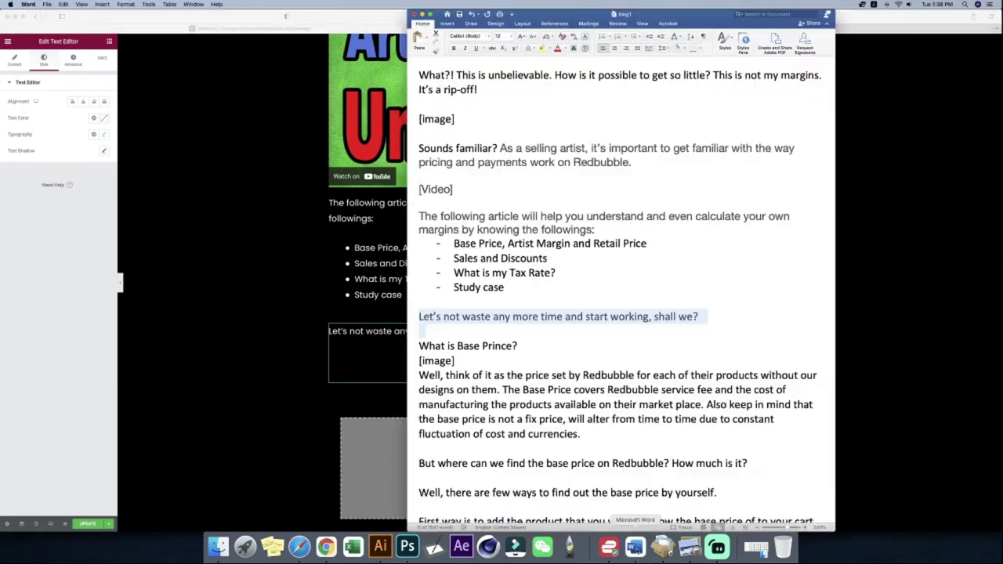
scroll(501, 315, down, 2)
click(504, 315)
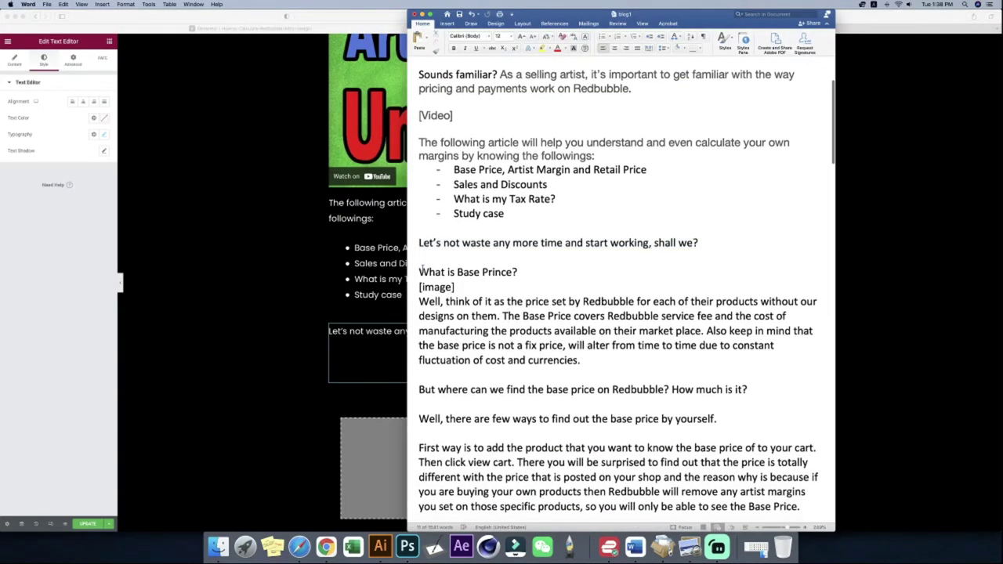
mouse_move(422, 270)
mouse_down()
mouse_move(517, 274)
mouse_move(421, 271)
mouse_up()
click(533, 272)
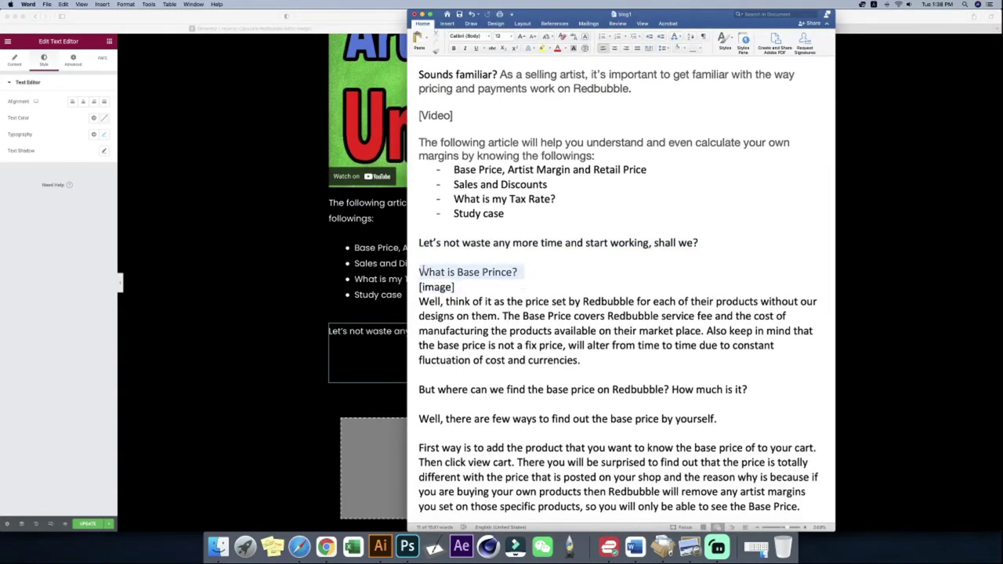
- Add a one-column section with a Heading widget below the last sentence and set its title to "What is Base Prince?"
click(365, 383)
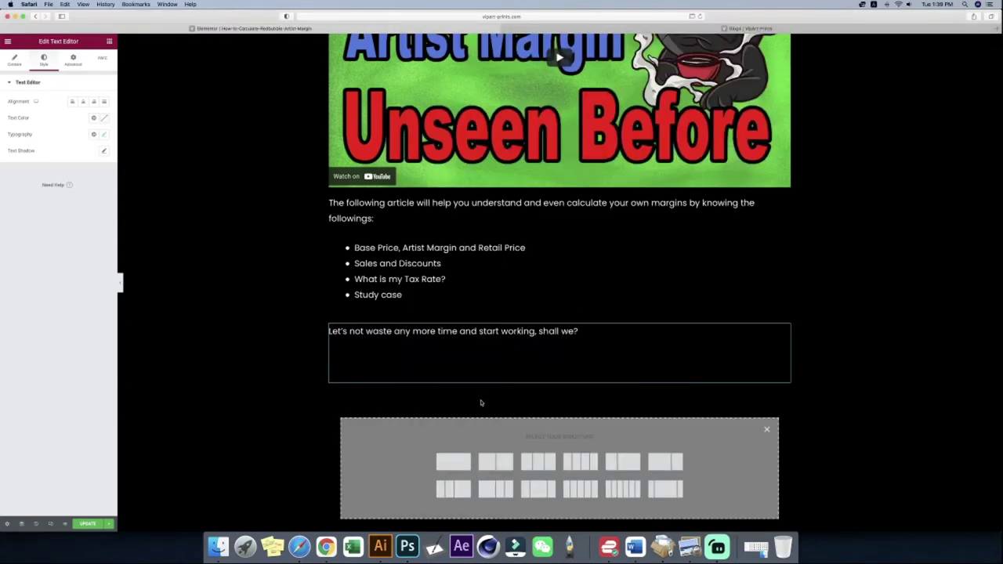
click(451, 466)
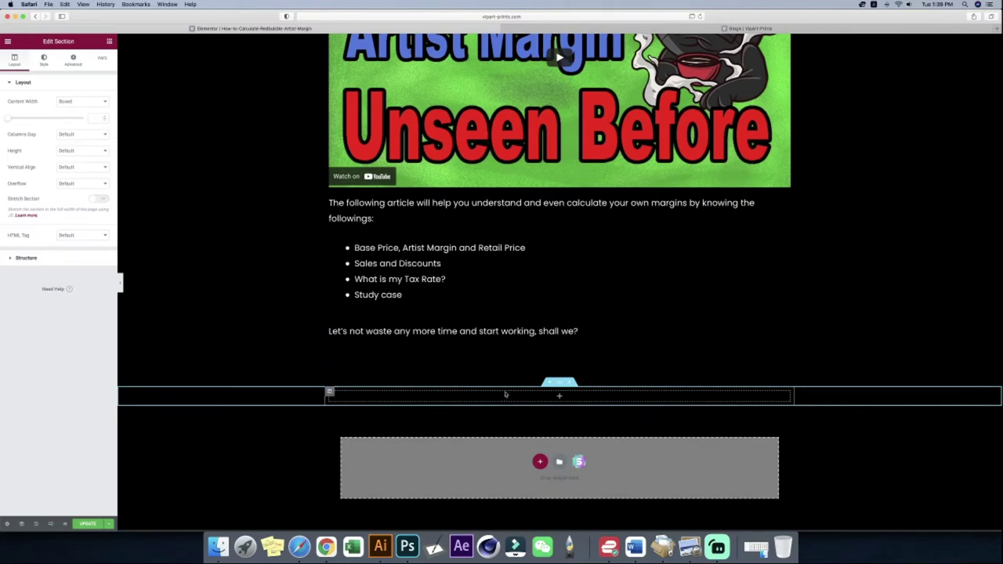
click(108, 41)
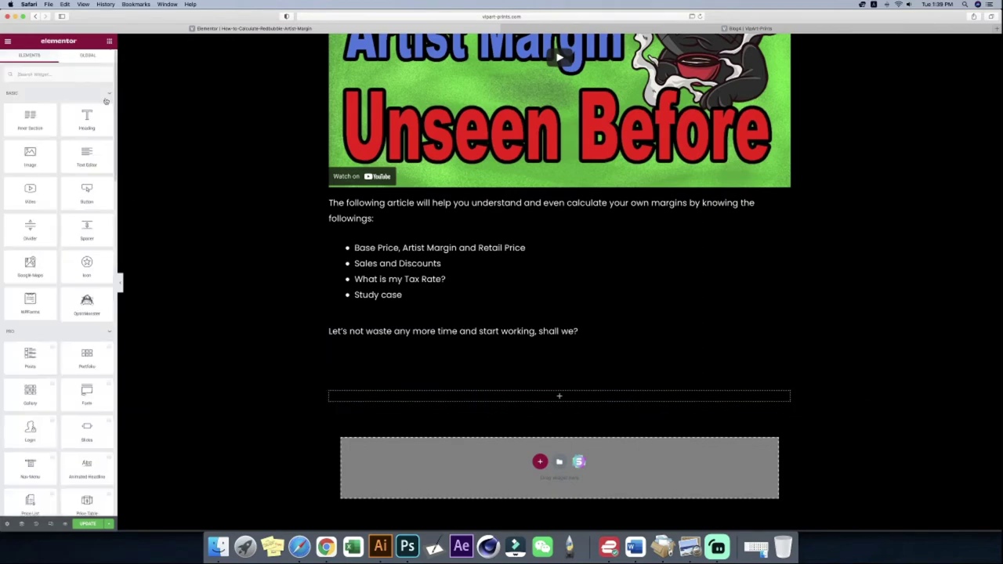
drag(84, 126, 397, 398)
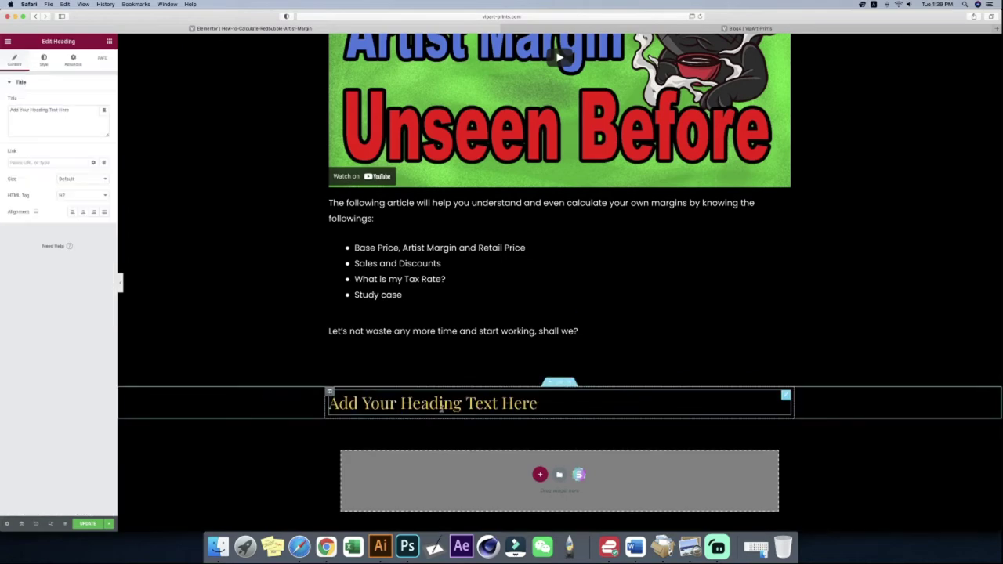
triple_click(58, 110)
text(What is Base Prince?)
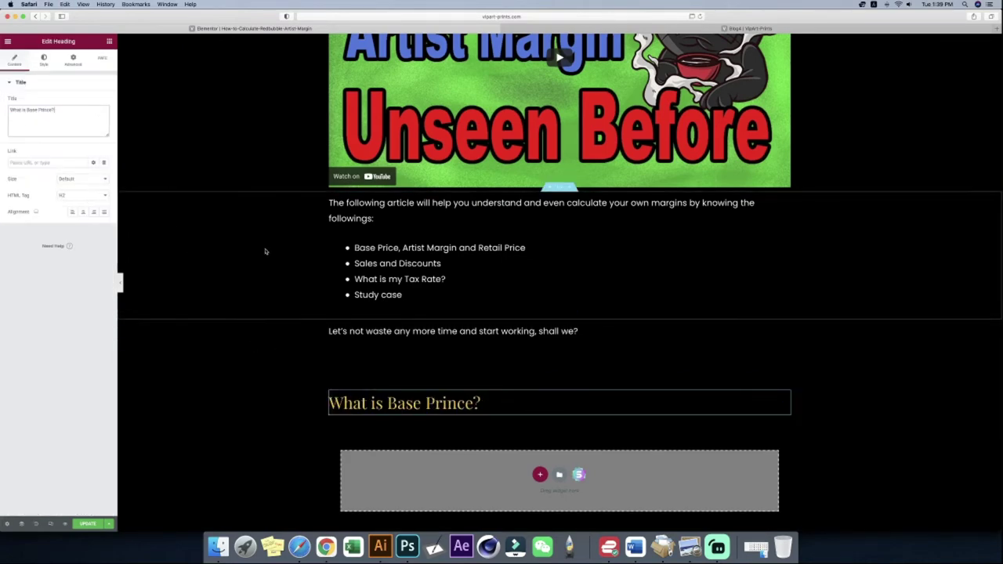
- Change the HTML tag of the main "Redbubble Artist Margin" page title to H1 and review it against the content below
scroll(264, 248, up, 15)
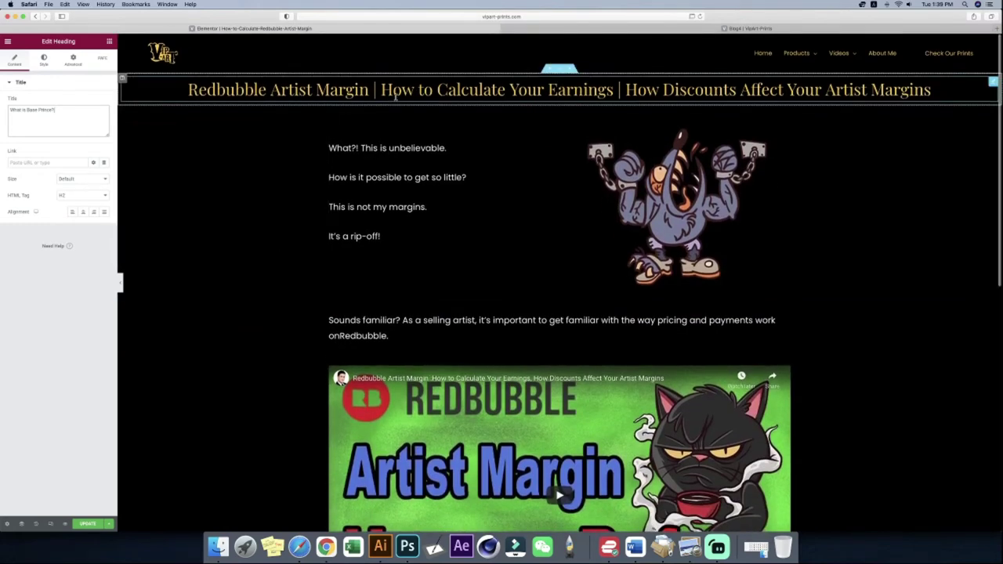
click(396, 94)
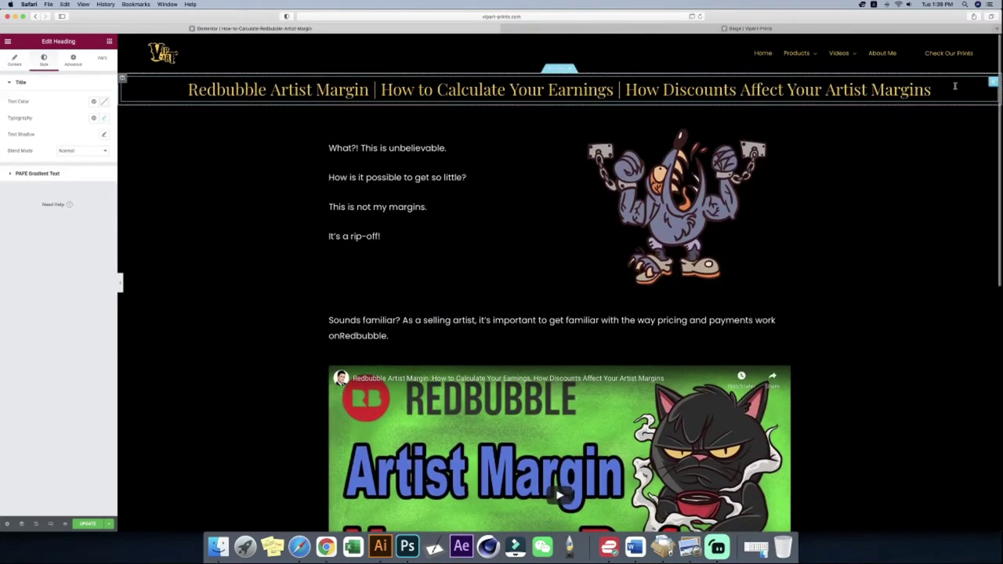
click(17, 63)
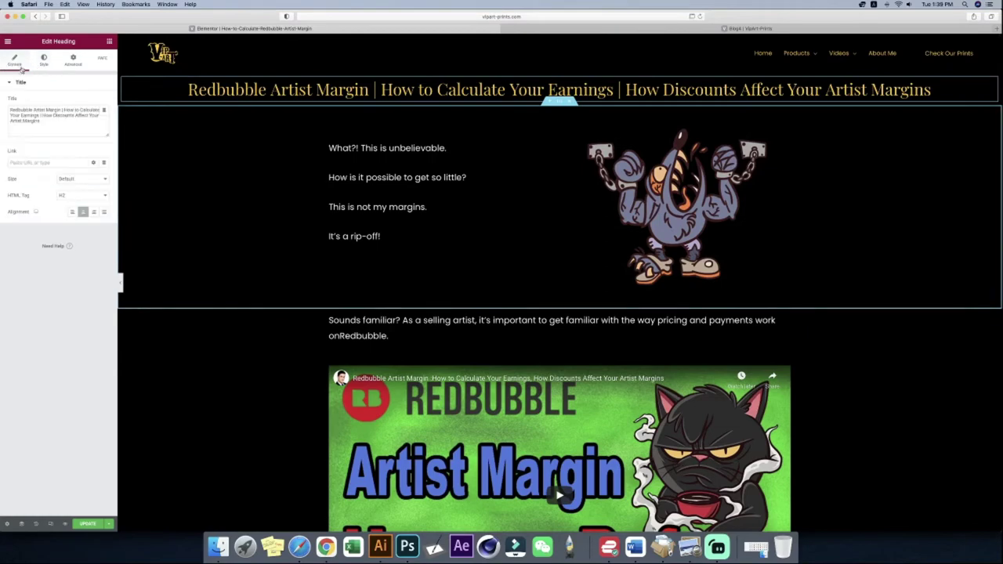
click(98, 195)
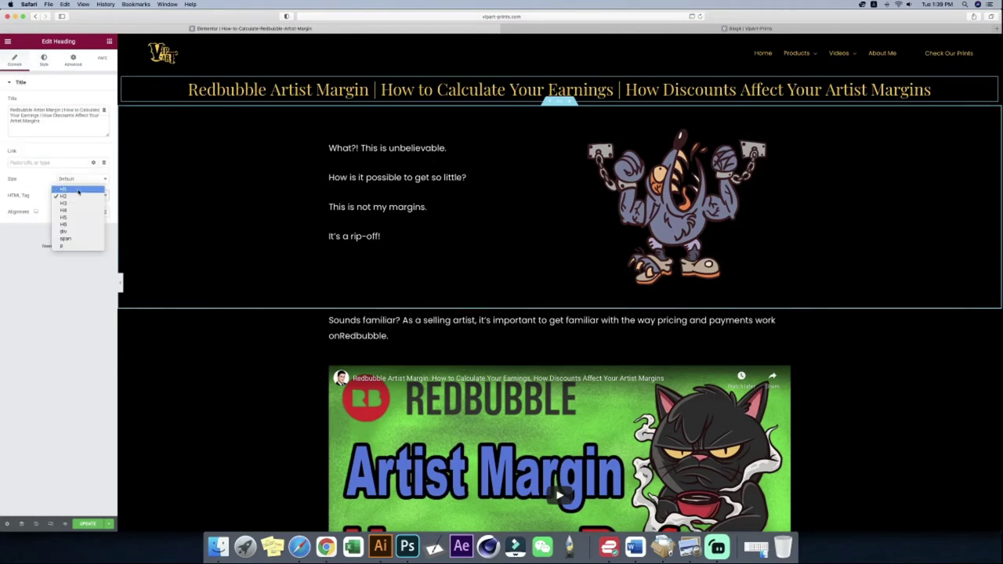
click(78, 186)
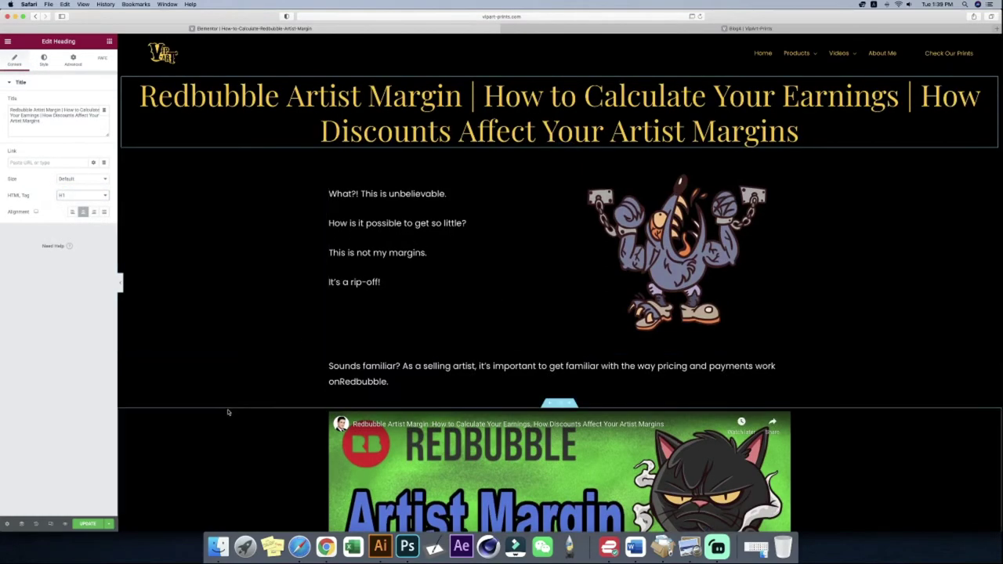
scroll(230, 410, down, 7)
scroll(259, 367, up, 8)
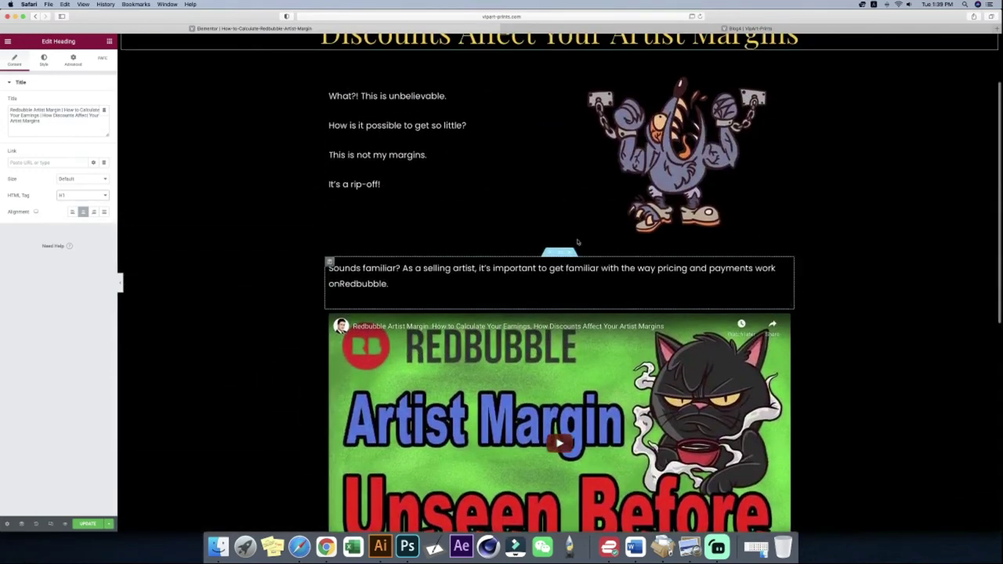
scroll(486, 93, up, 2)
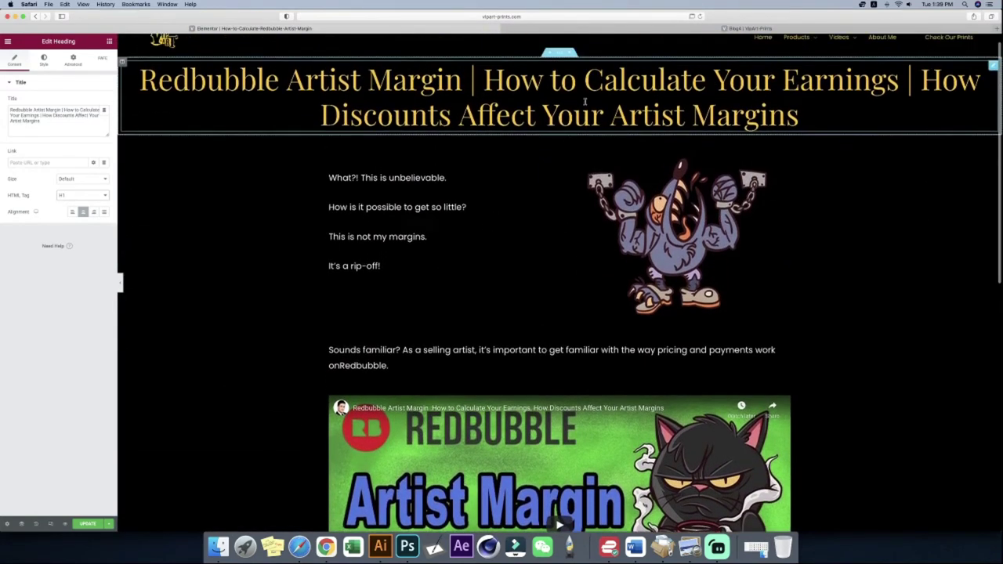
scroll(604, 252, down, 5)
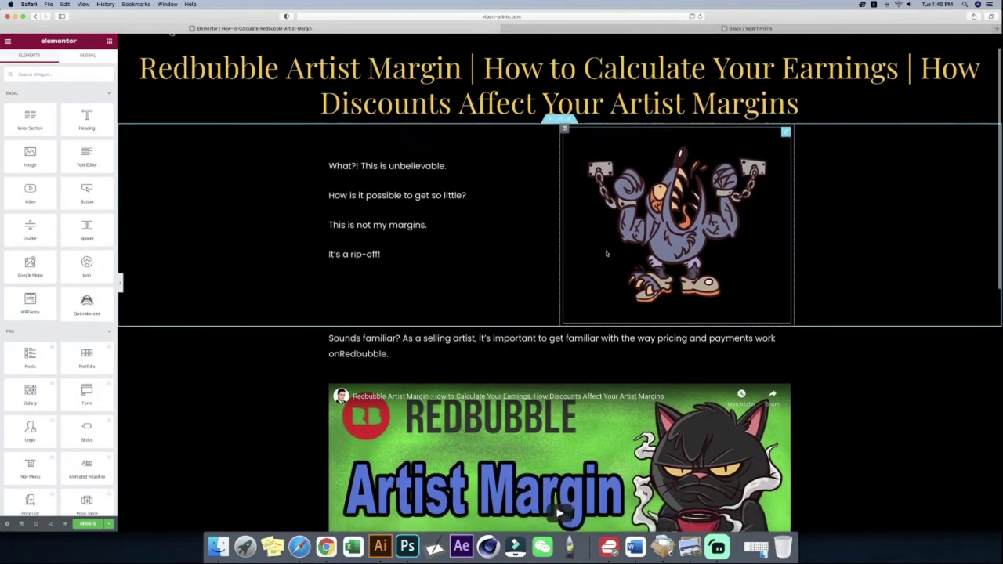
- Give the "What is Base Prince?" heading the CSS ID "base-price" and copy that ID
scroll(599, 252, down, 3)
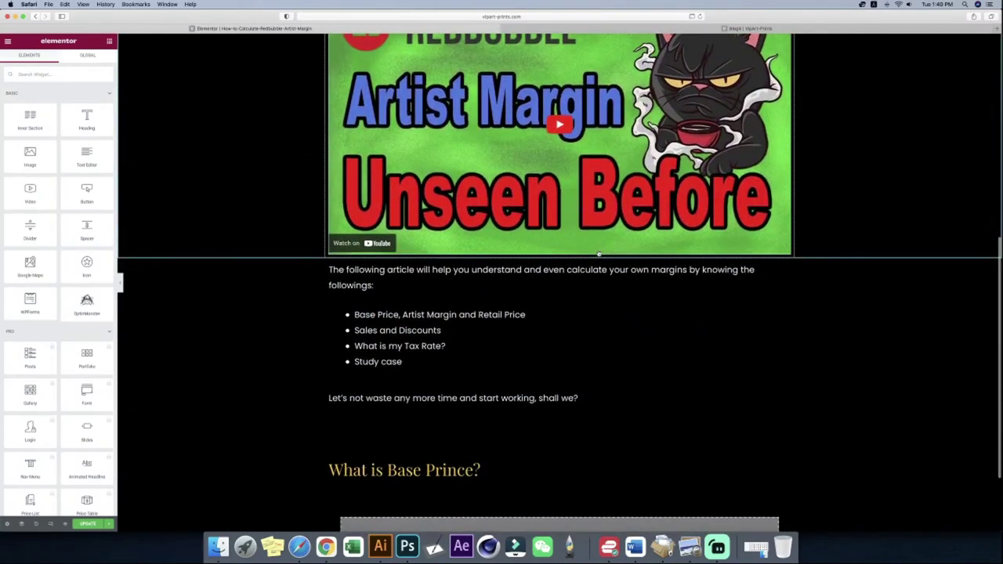
scroll(599, 253, down, 2)
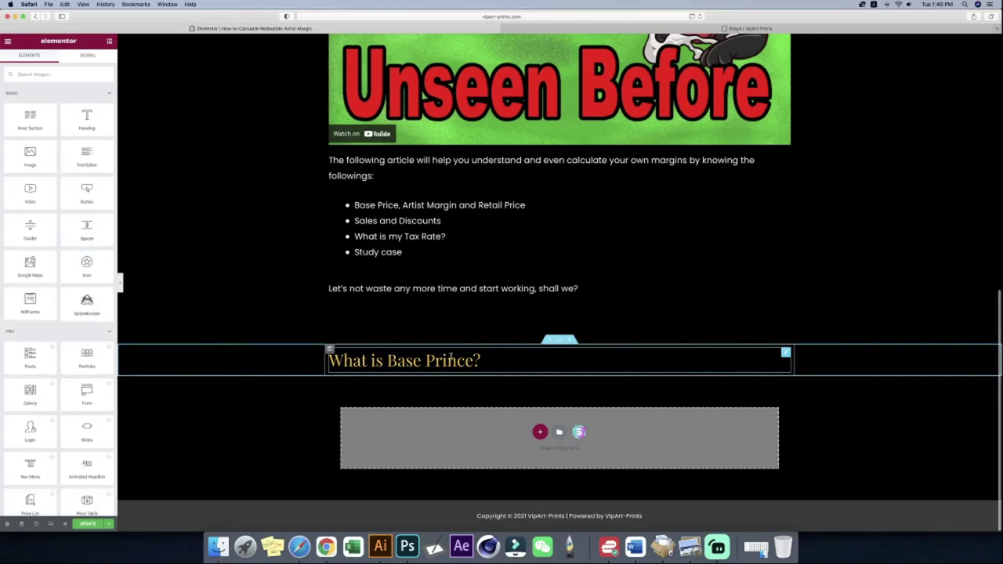
click(785, 354)
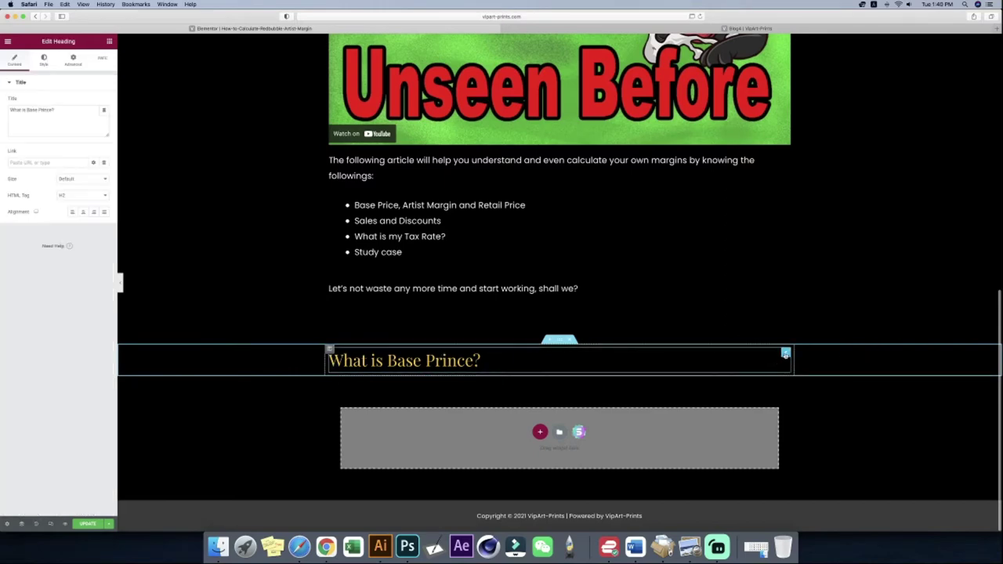
click(70, 61)
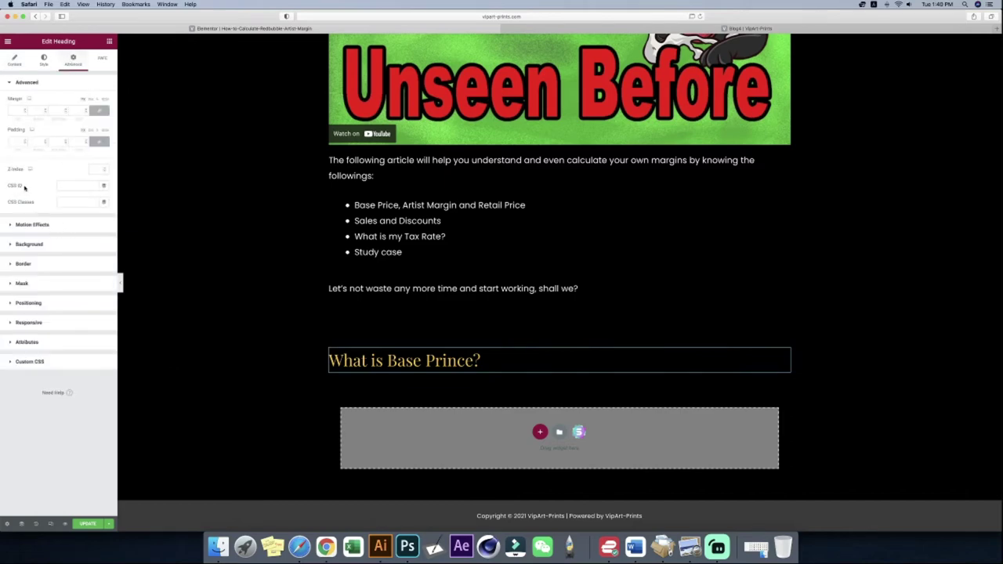
click(64, 187)
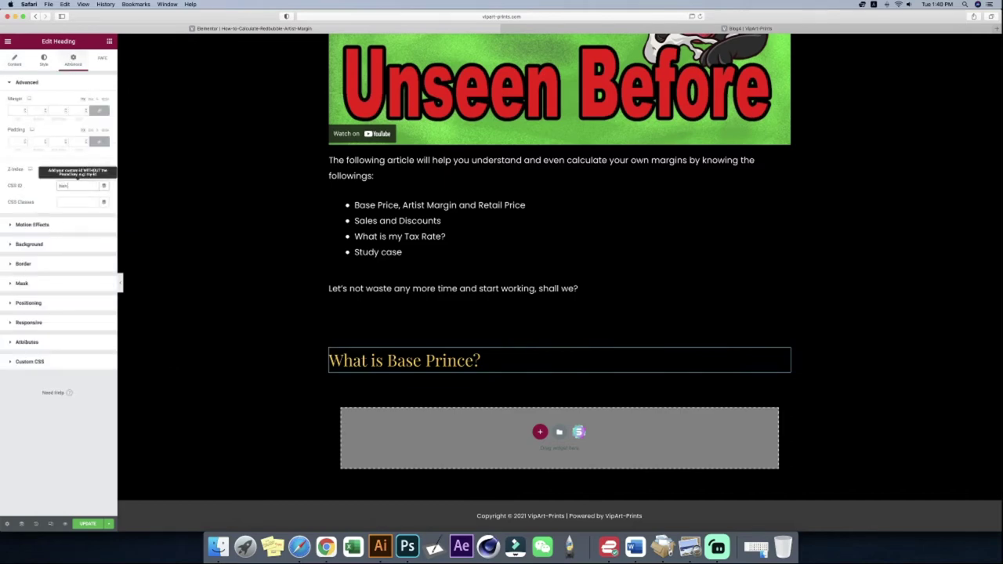
text(baseprice)
click(64, 186)
text(-)
drag(85, 186, 24, 191)
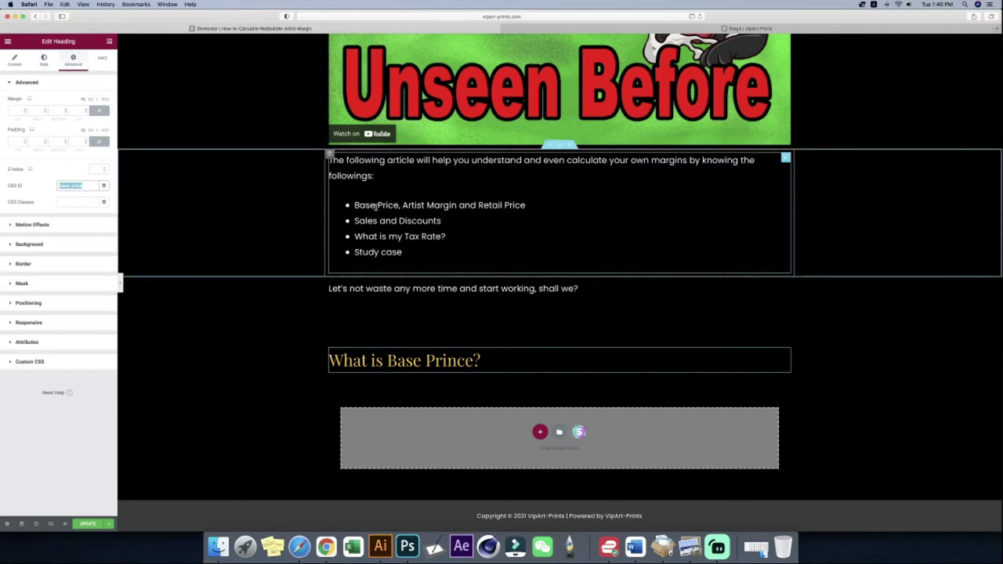
- Link the words "Base Price" in the bulleted list to the anchor "#base-price"
scroll(376, 205, up, 3)
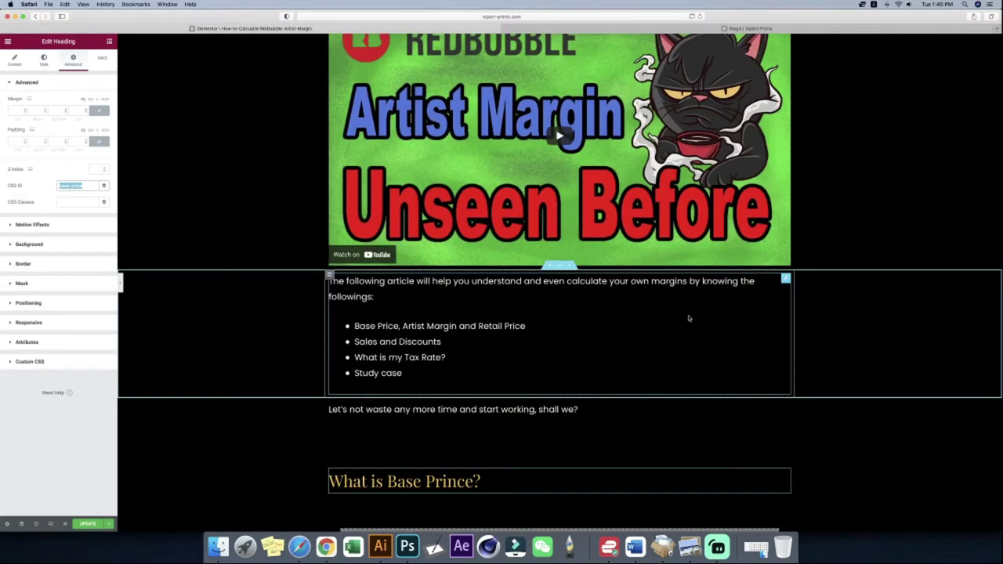
click(785, 279)
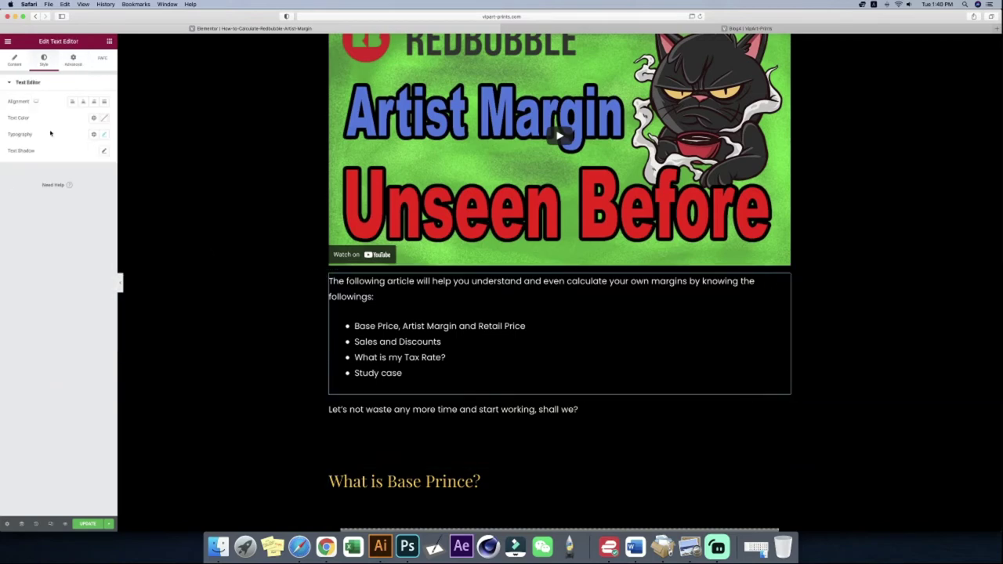
click(15, 61)
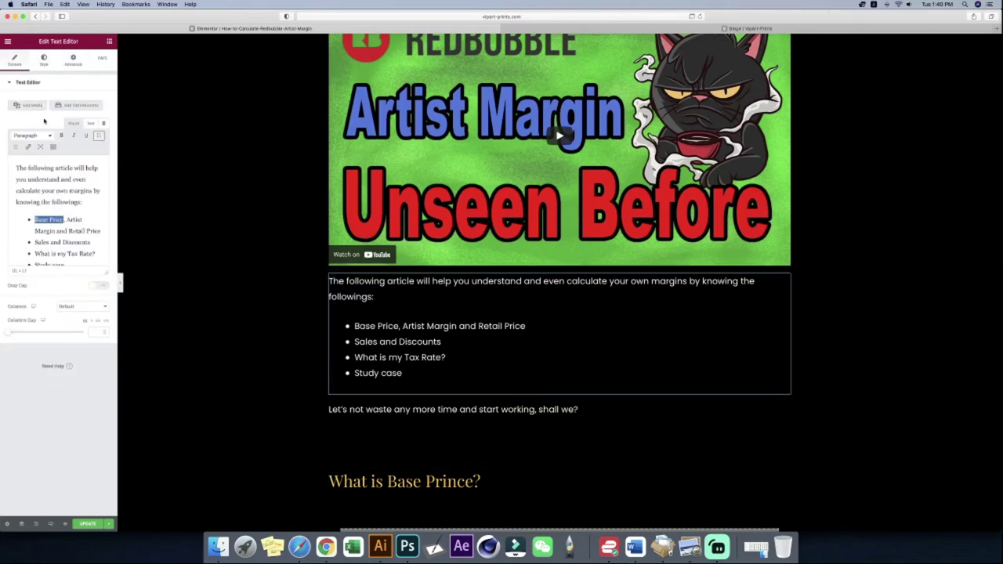
click(28, 148)
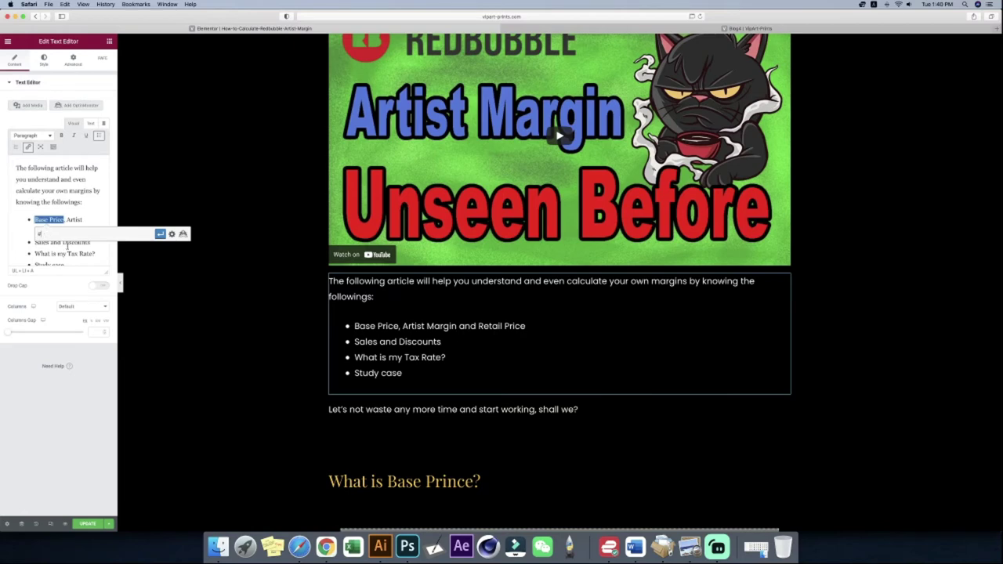
text(#)
text(base price)
click(161, 234)
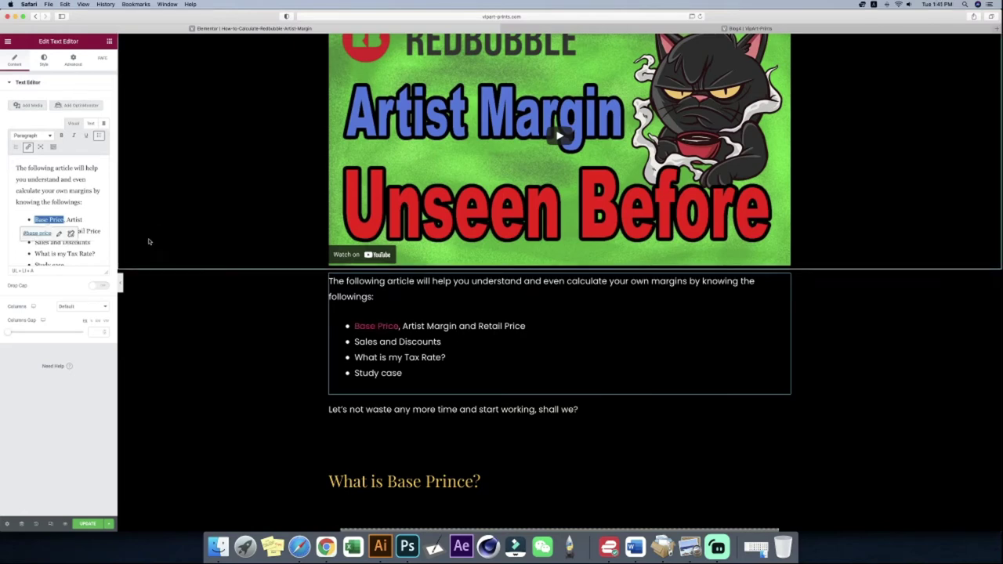
- Update the page, check the linked "Base Price" list entry in the live preview, and return to the editor
click(83, 523)
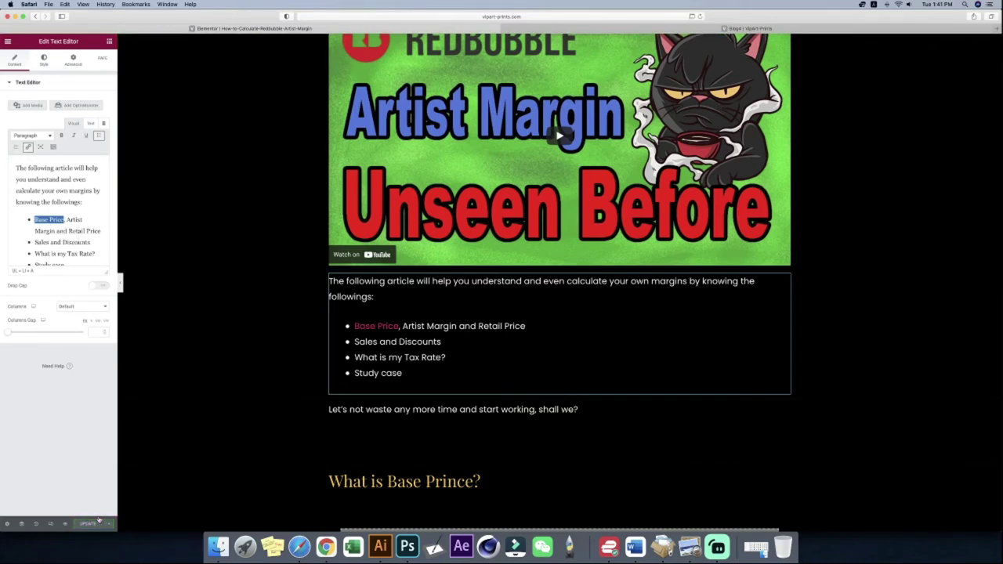
click(63, 524)
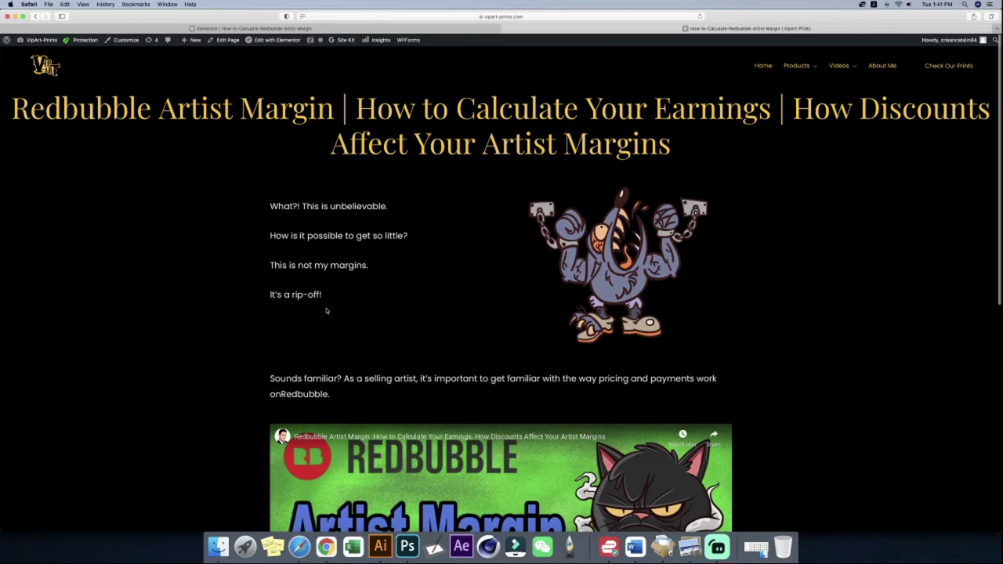
scroll(327, 311, down, 10)
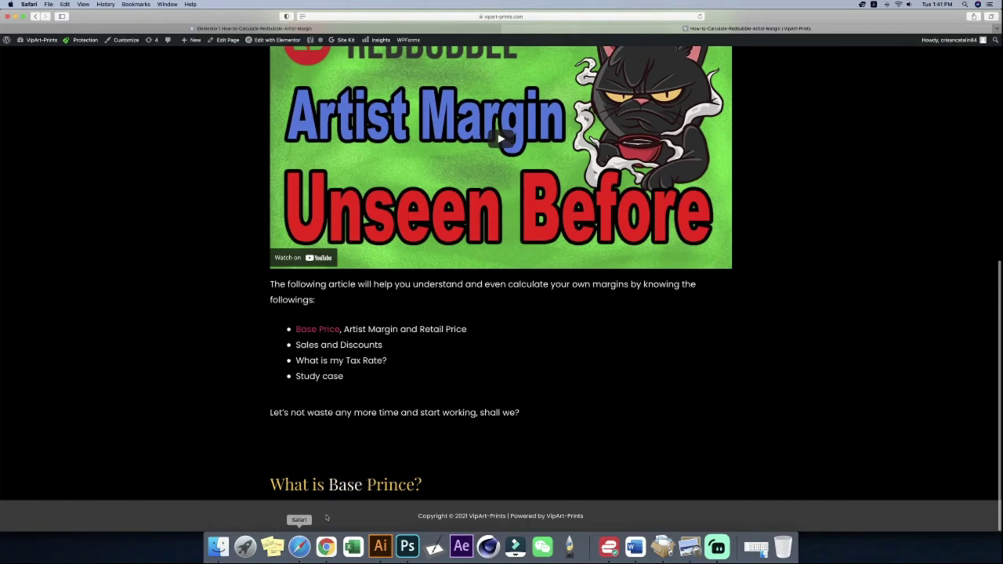
click(300, 37)
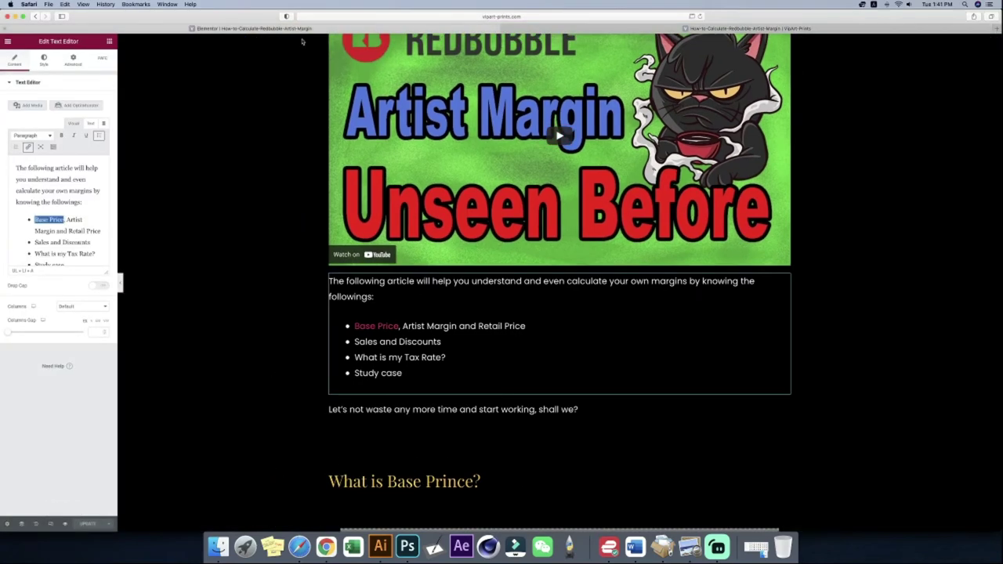
- Duplicate the column holding the "What is Base Prince?" heading and delete the heading from the second column
scroll(461, 314, down, 3)
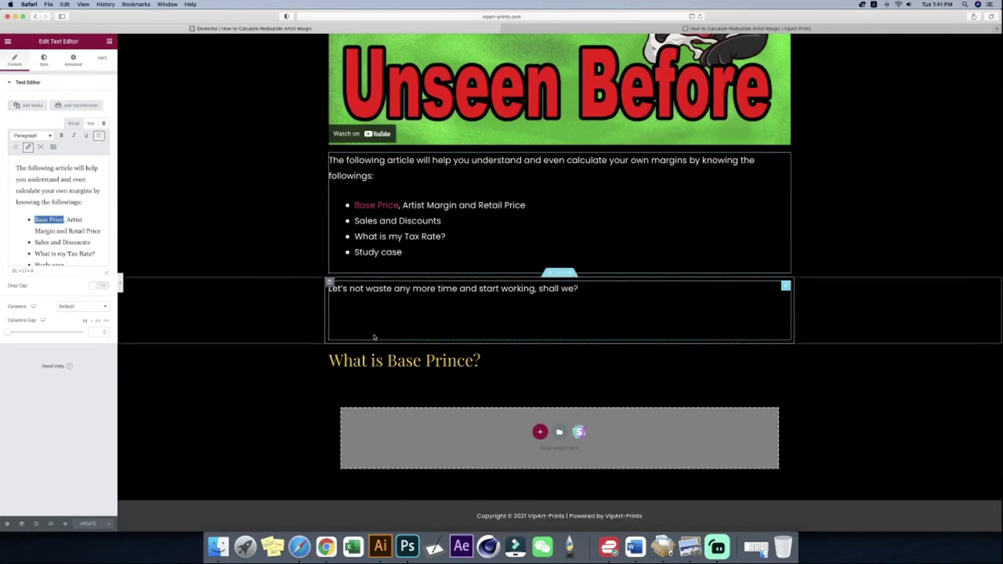
right_click(330, 350)
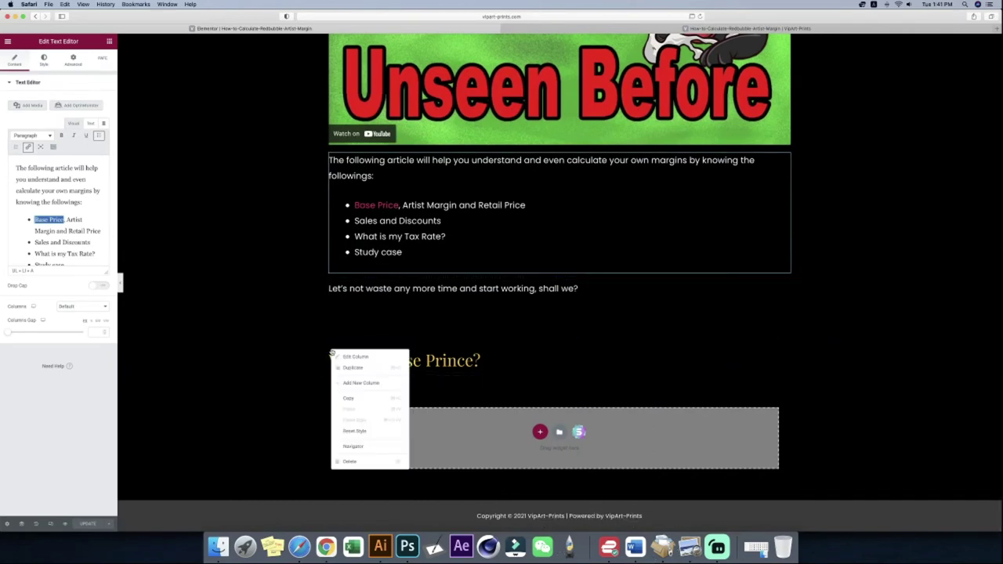
click(343, 369)
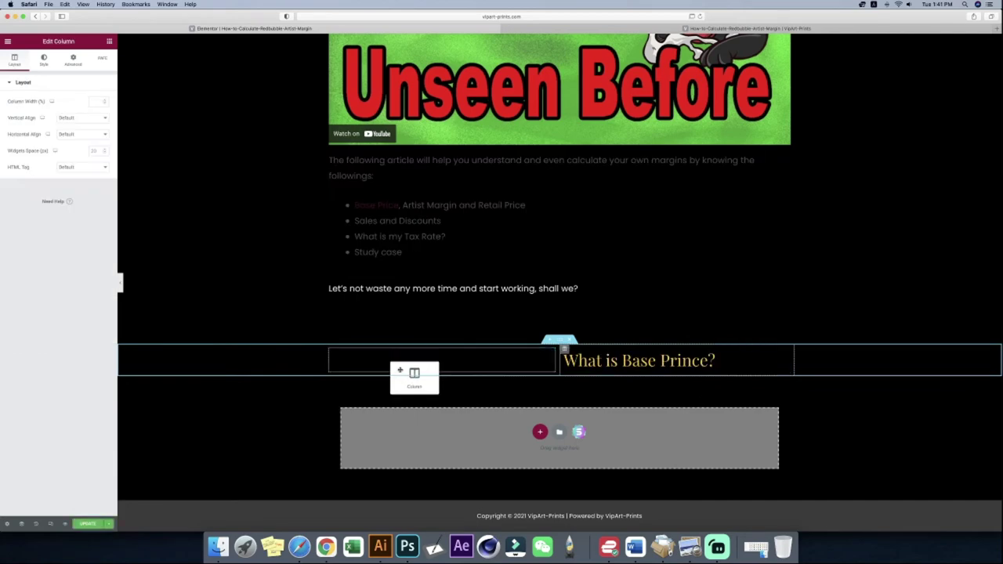
click(687, 354)
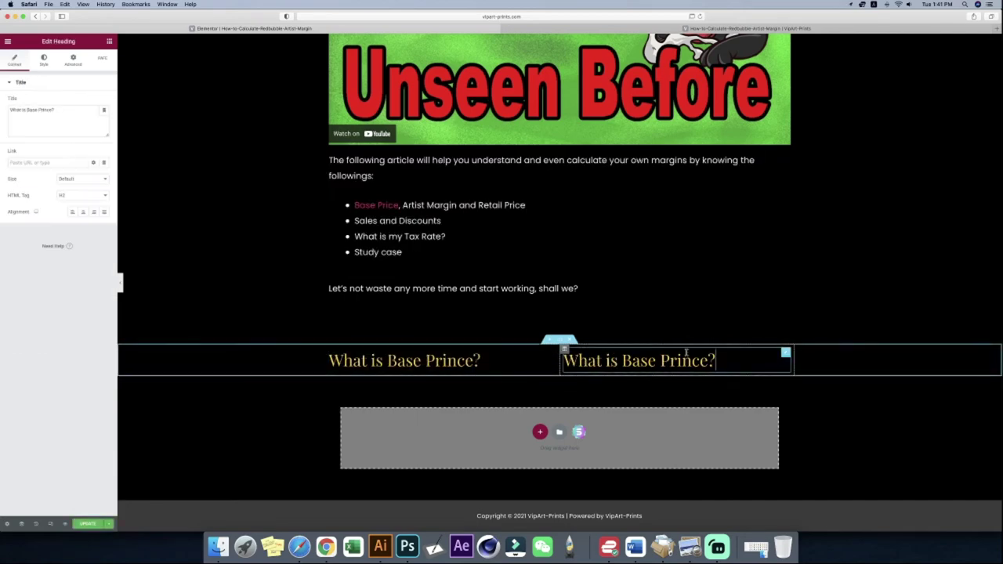
key(Delete)
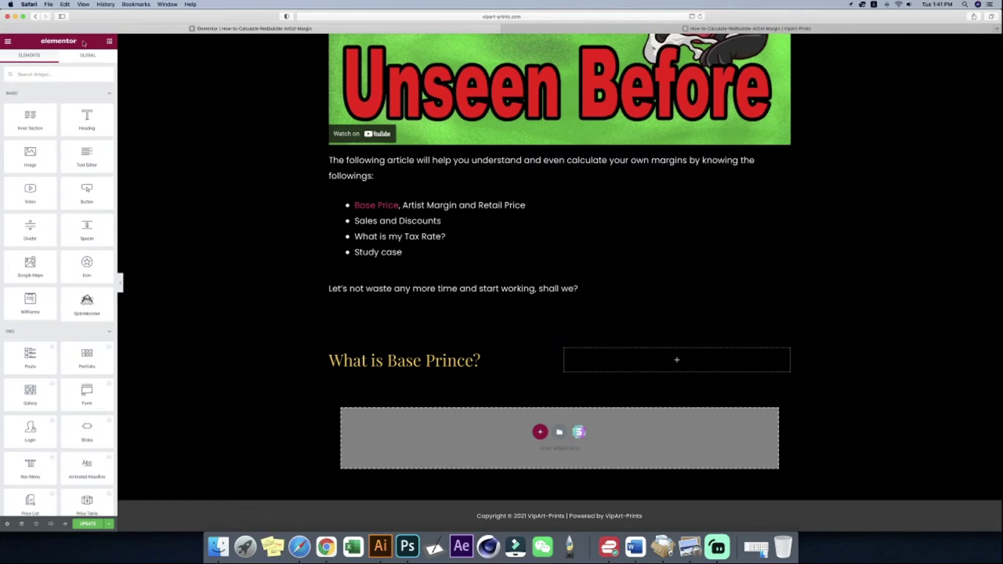
- Add an Image widget to the empty column beside the heading and insert the red "Base Price" picture from the media library
scroll(77, 177, down, 1)
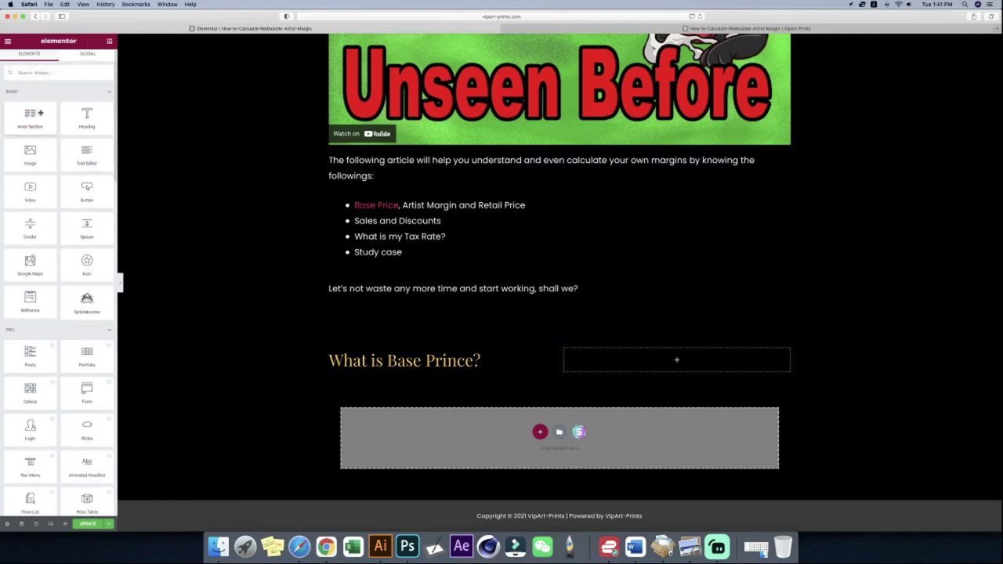
drag(30, 147, 698, 359)
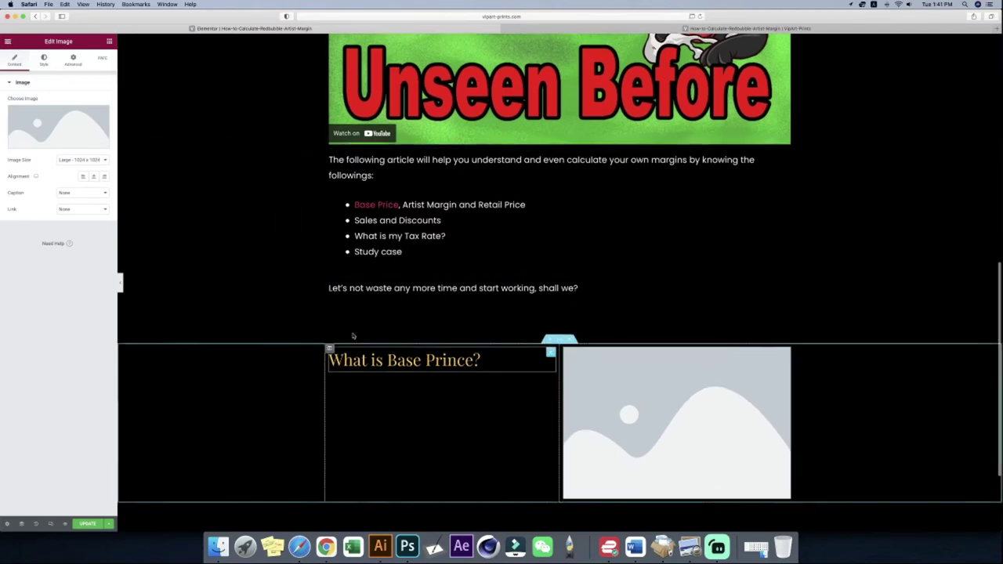
scroll(149, 253, down, 1)
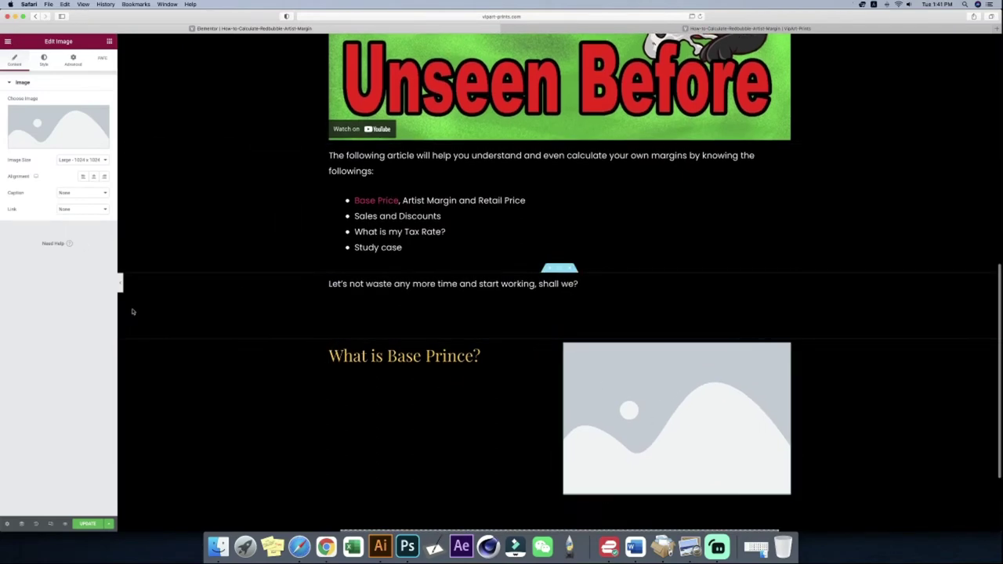
scroll(156, 314, down, 1)
click(59, 145)
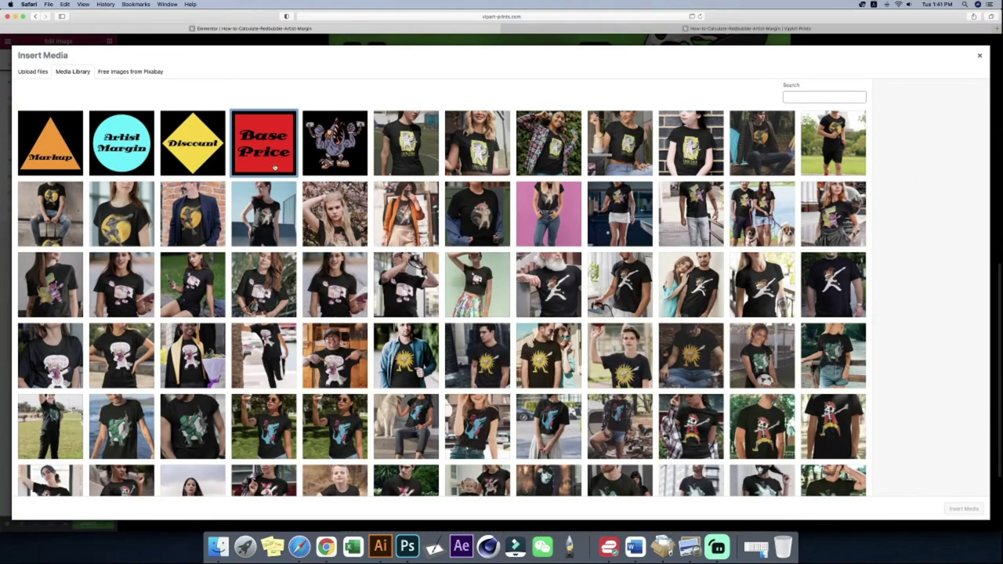
click(274, 167)
click(964, 509)
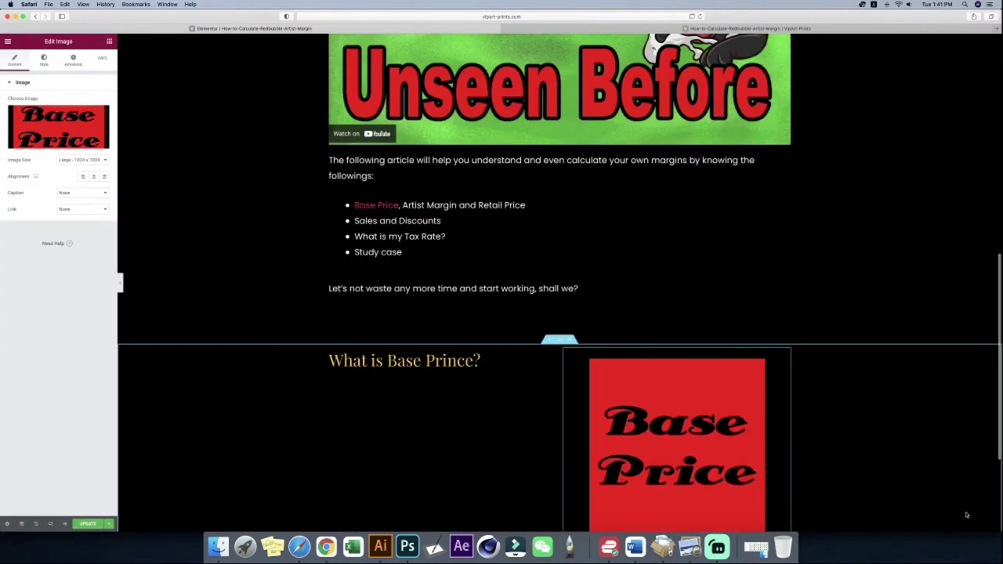
- Set the "Base Price" image size to Thumbnail - 150 x 150
scroll(314, 246, down, 3)
click(91, 159)
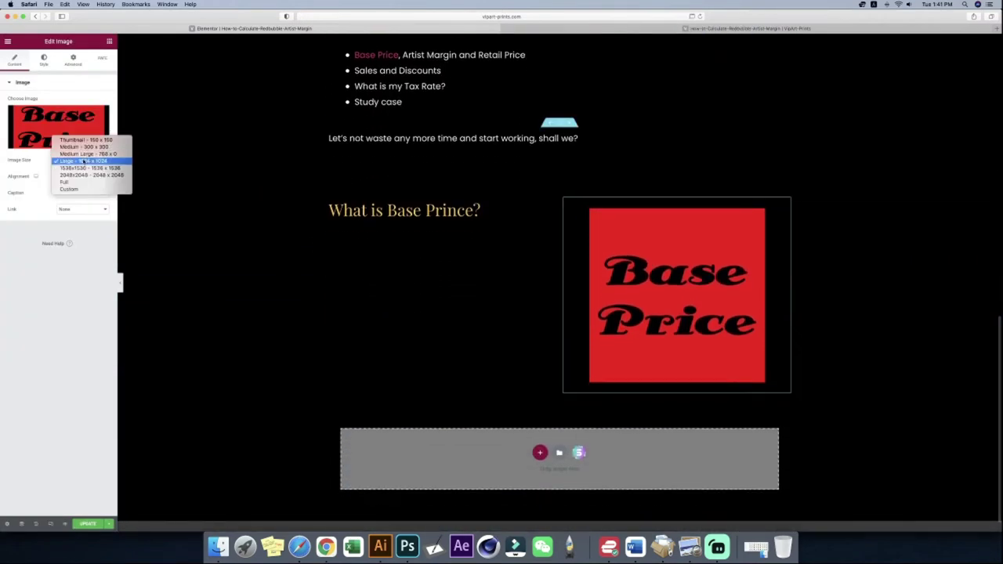
click(79, 140)
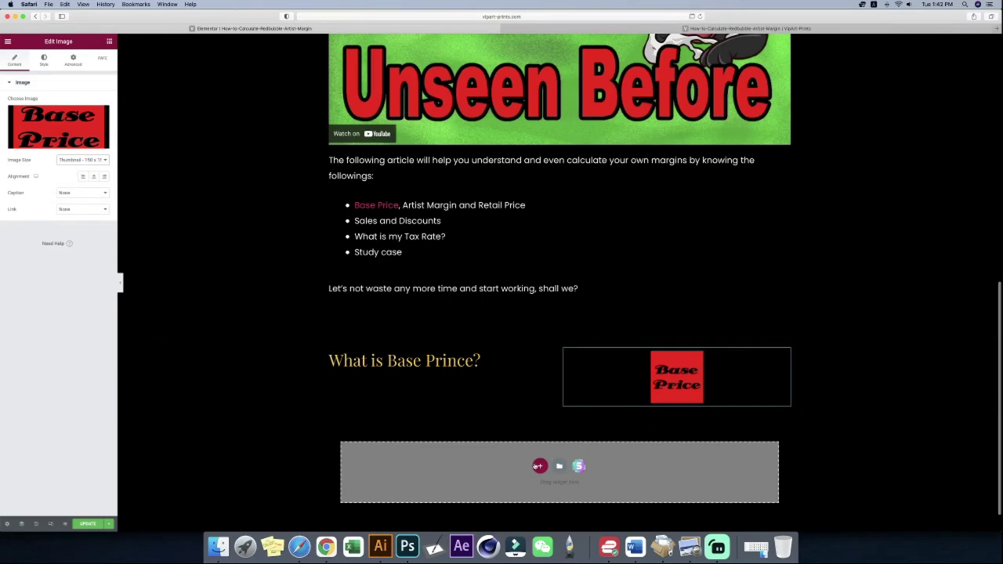
- Start a new section below the heading and copy the paragraph beginning "Well, think of it as the price" from the Word document
click(537, 465)
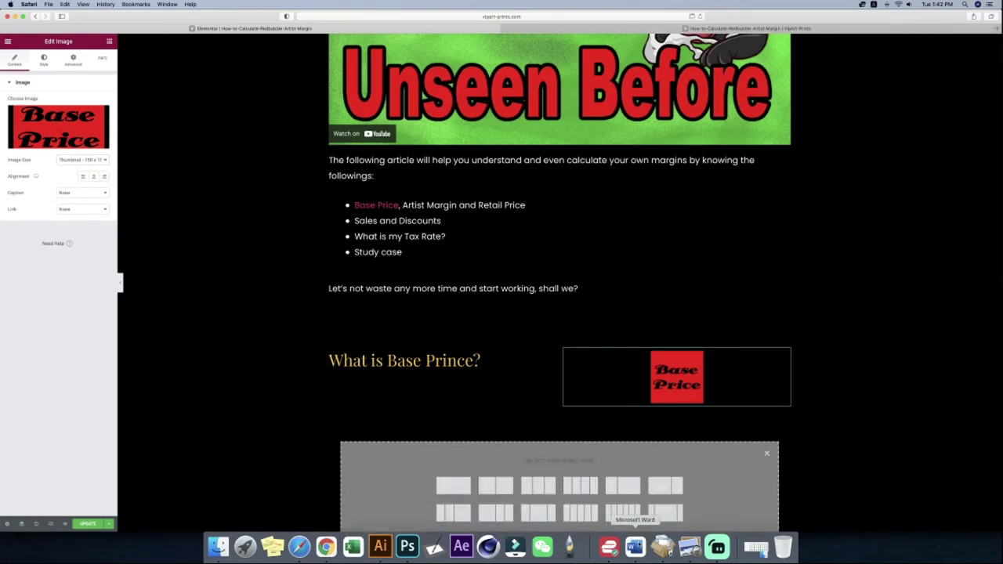
click(634, 546)
scroll(427, 252, down, 3)
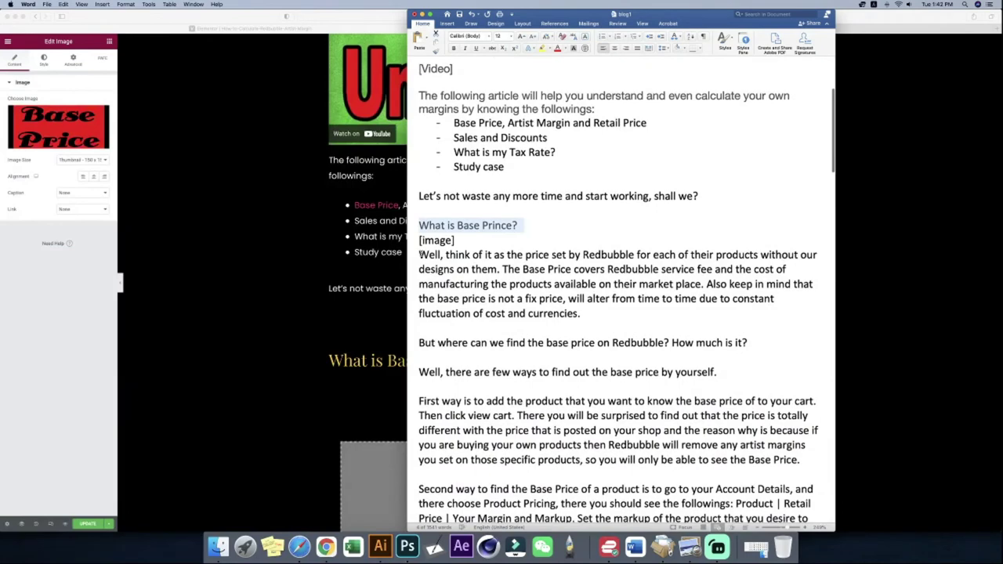
drag(421, 253, 701, 318)
key(super+c)
scroll(702, 318, up, 1)
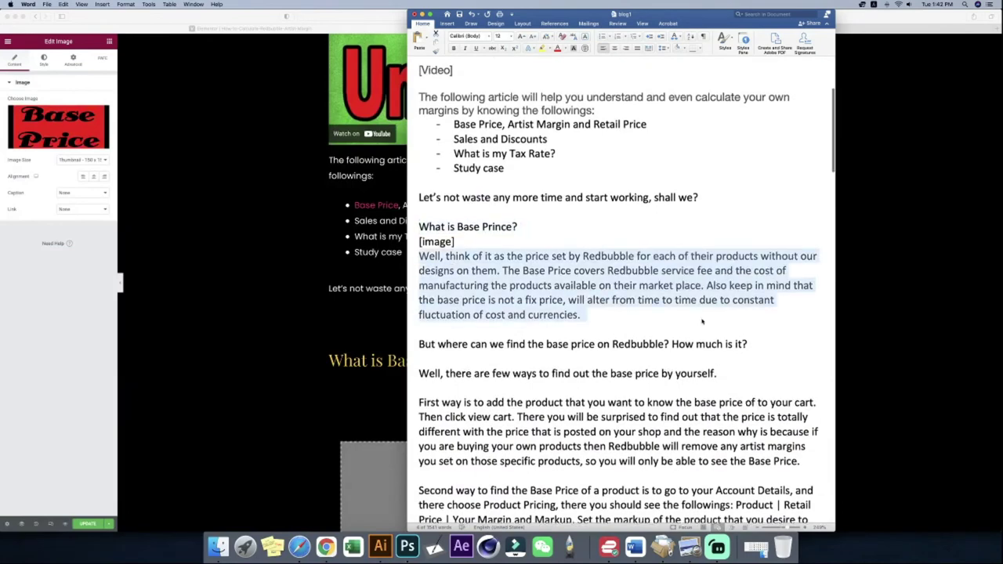
- Add a one-column section with a Text Editor widget below the heading and replace its placeholder text with the copied paragraph
click(330, 380)
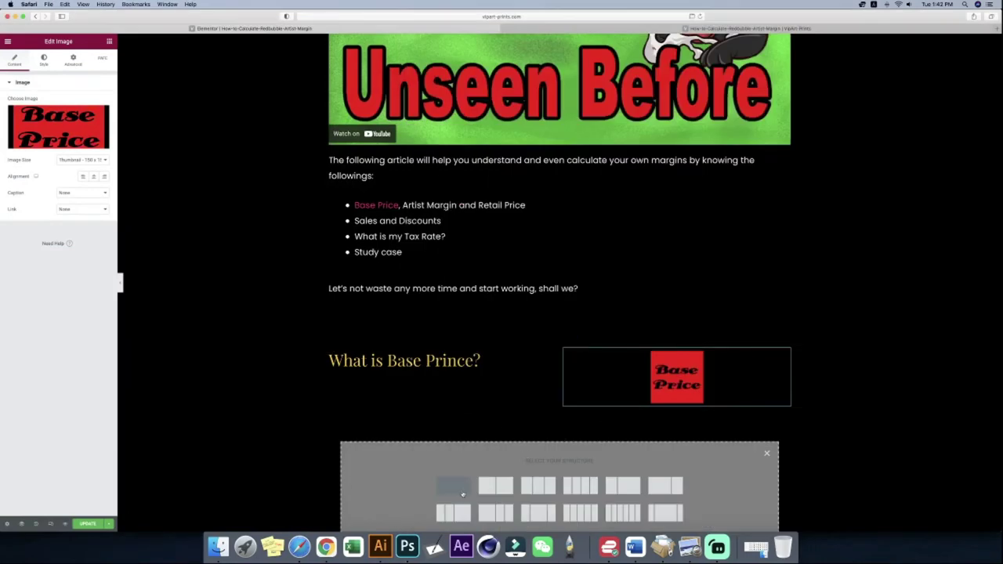
click(463, 490)
click(109, 41)
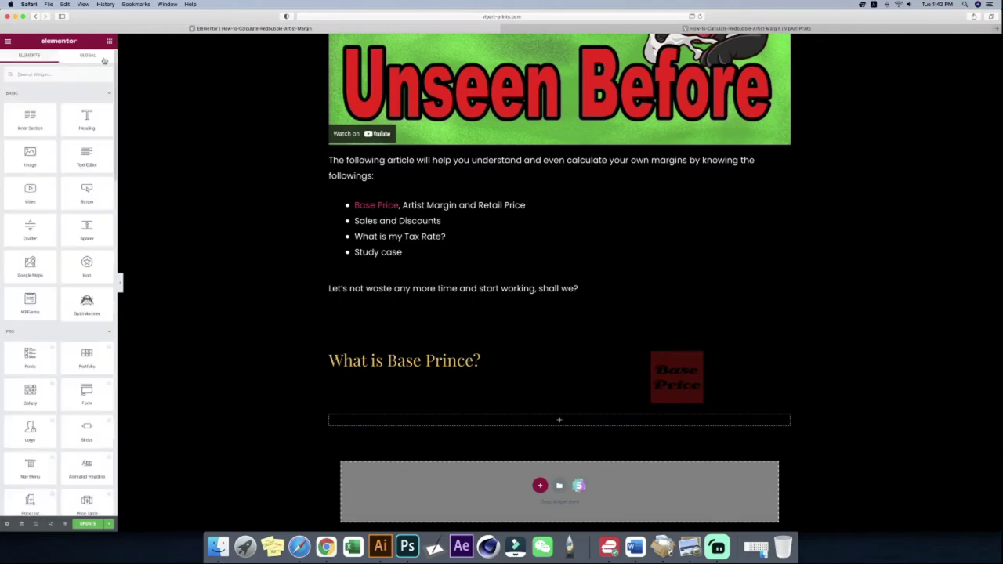
drag(429, 365, 470, 418)
drag(50, 213, 3, 158)
key(super+v)
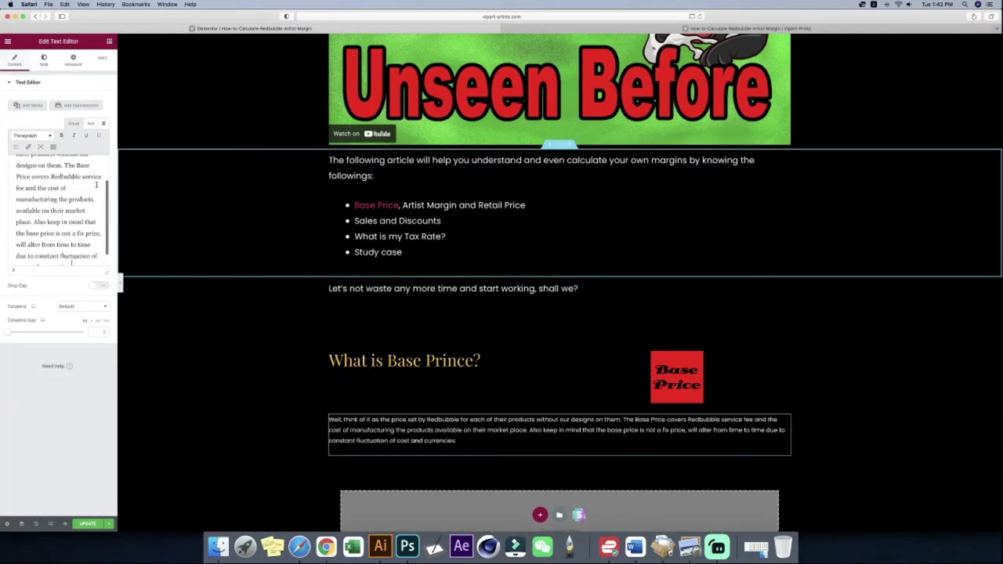
- Increase the new paragraph's font size to match the list text above and review the section
click(45, 60)
click(104, 135)
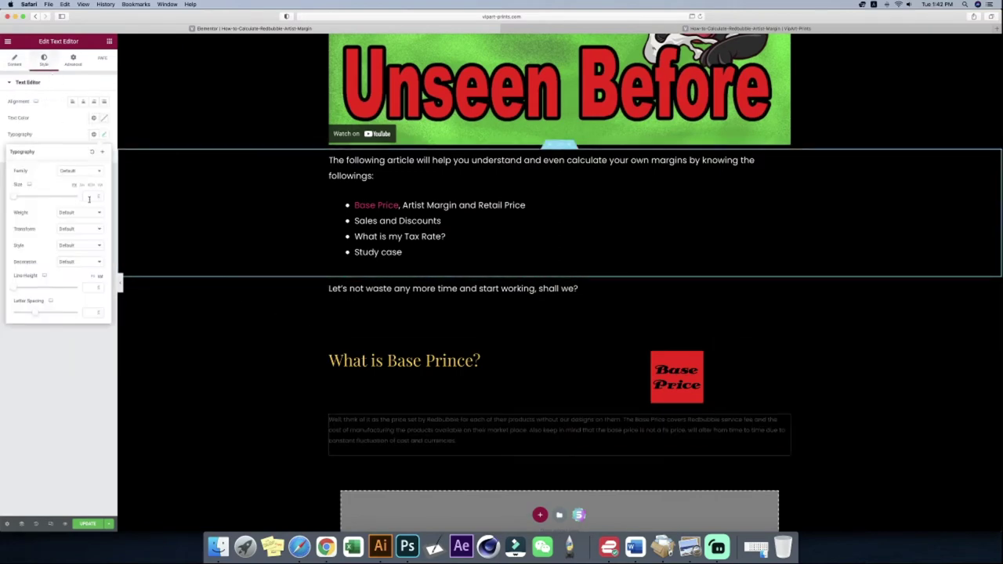
scroll(89, 199, up, 5)
scroll(314, 273, down, 3)
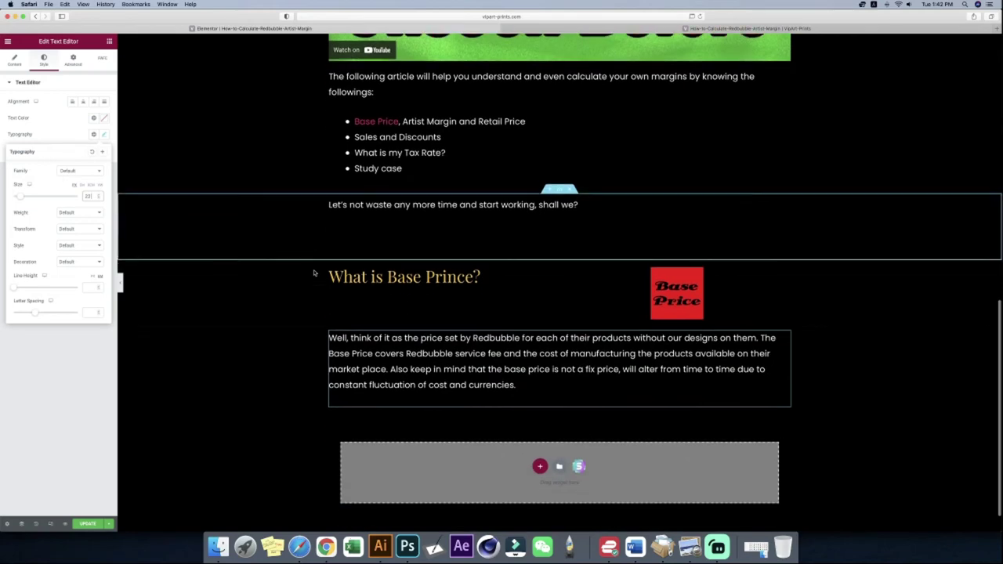
- Copy the question "But where can we find the base price on Redbubble? How much is it?" from the Word document
key(super+Tab)
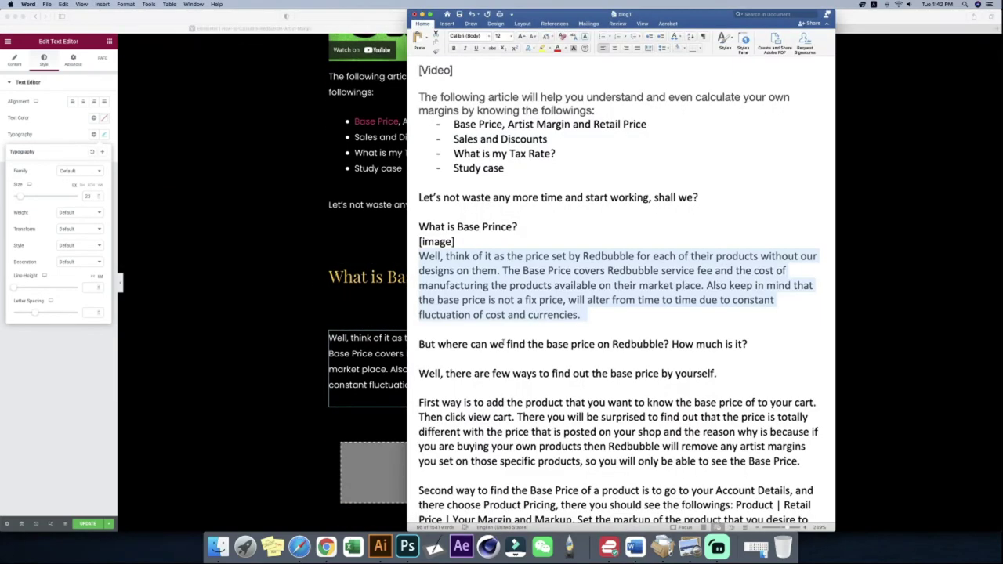
drag(420, 344, 754, 346)
key(super+c)
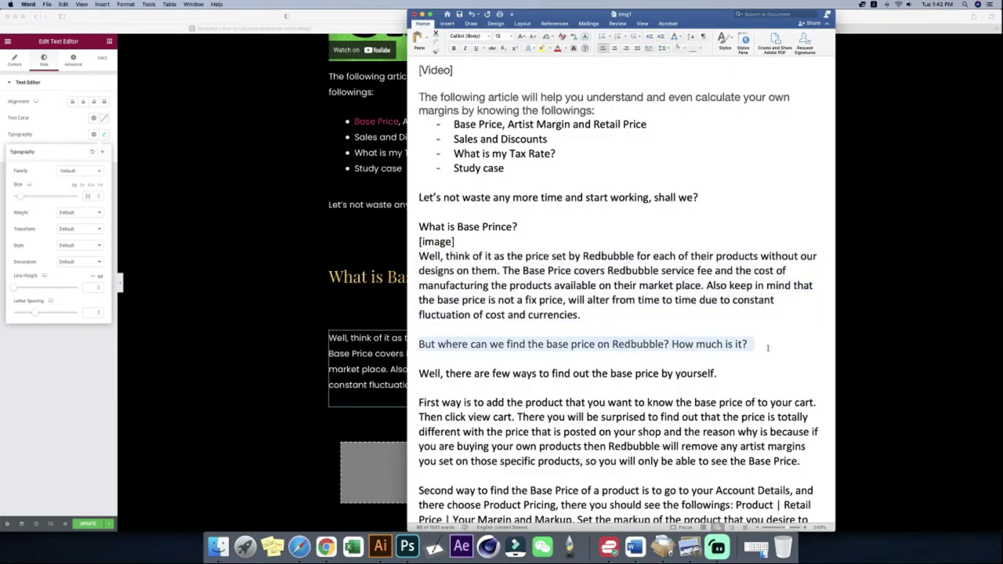
click(295, 393)
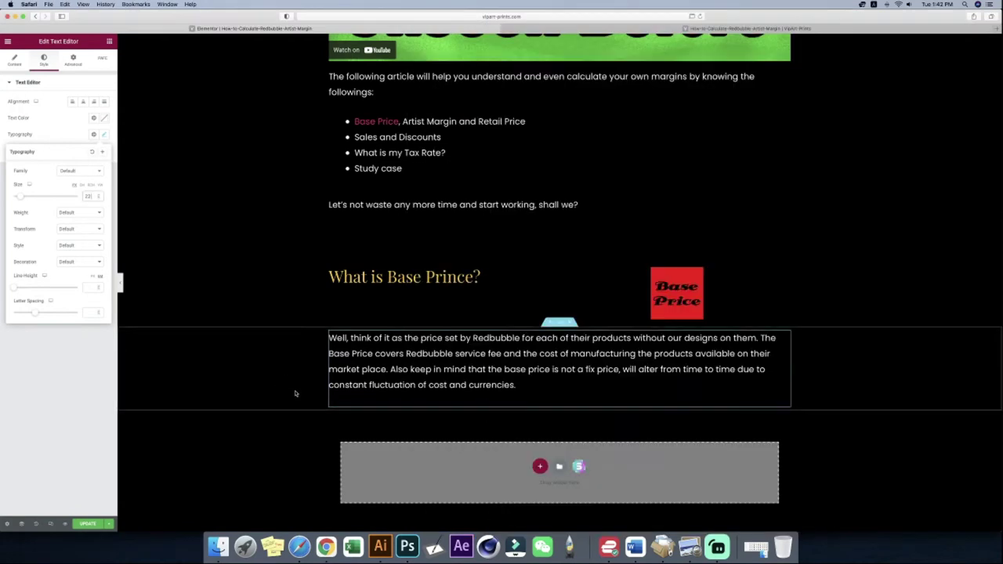
- Add a one-column section with a Heading widget below the paragraph, paste the copied question as its title and set its HTML tag to H3
click(540, 467)
click(450, 487)
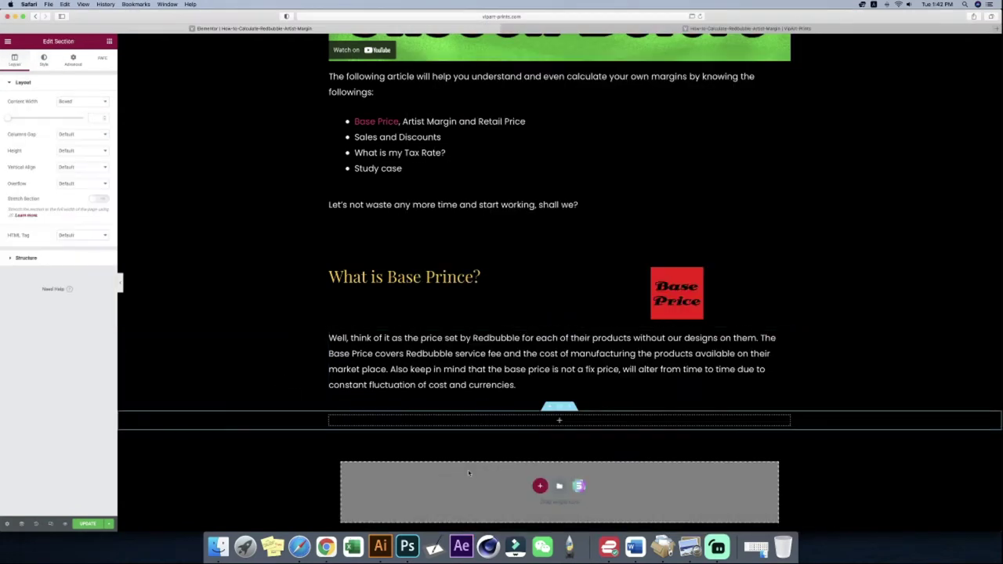
click(109, 41)
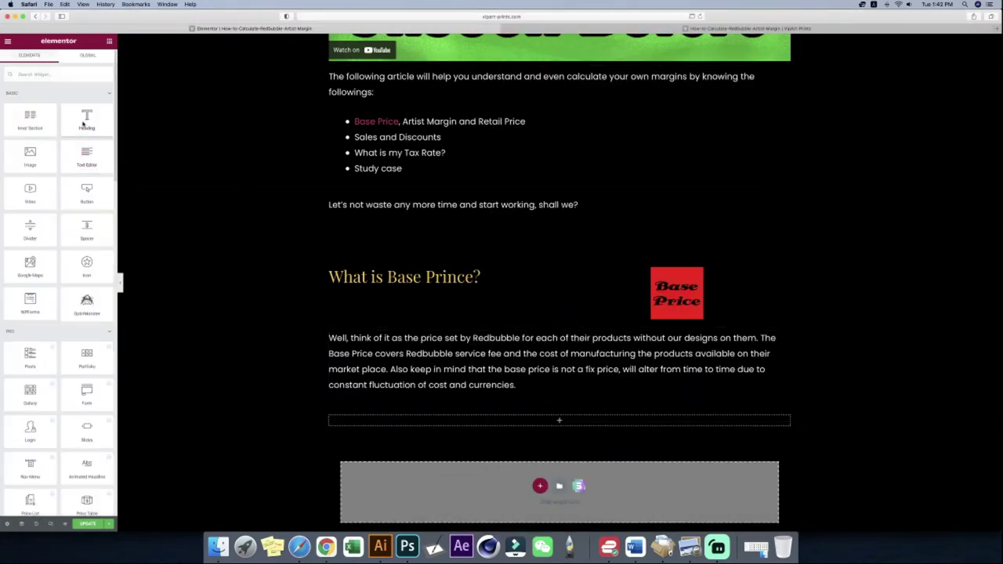
drag(83, 123, 399, 423)
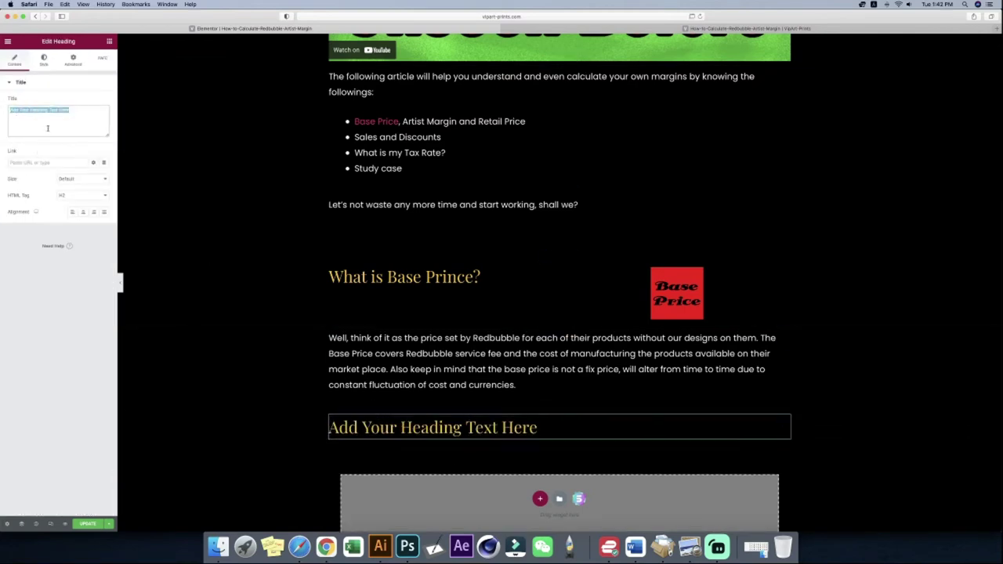
key(super+v)
click(80, 195)
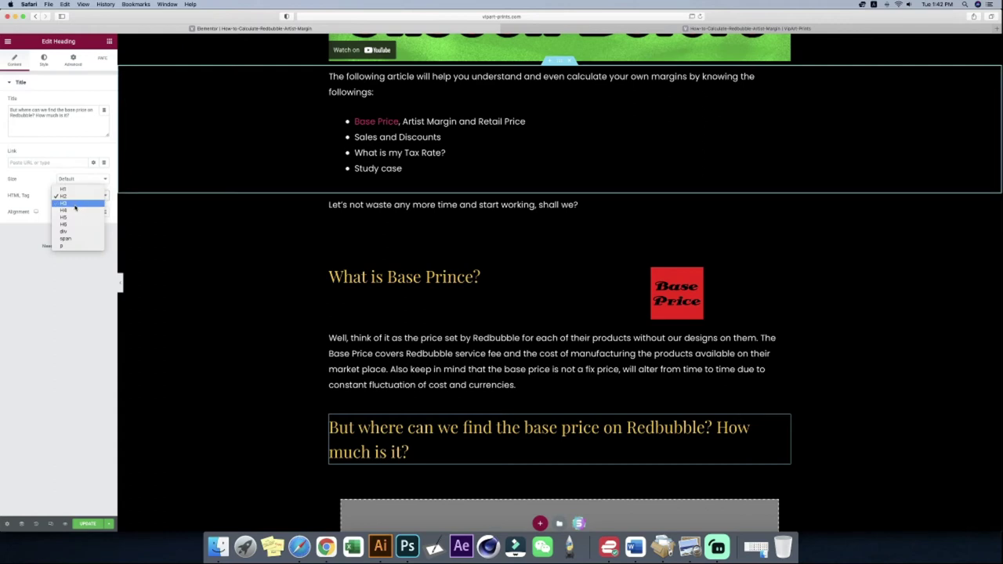
click(75, 205)
scroll(439, 435, down, 3)
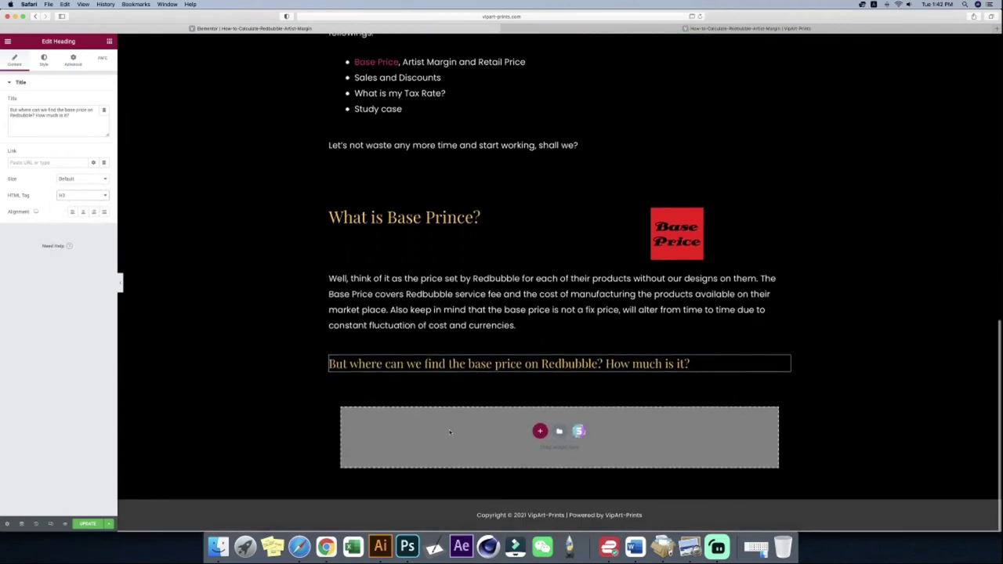
- Copy the sentence "Well, there are few ways to find out the base price by yourself." from the Word document
click(221, 543)
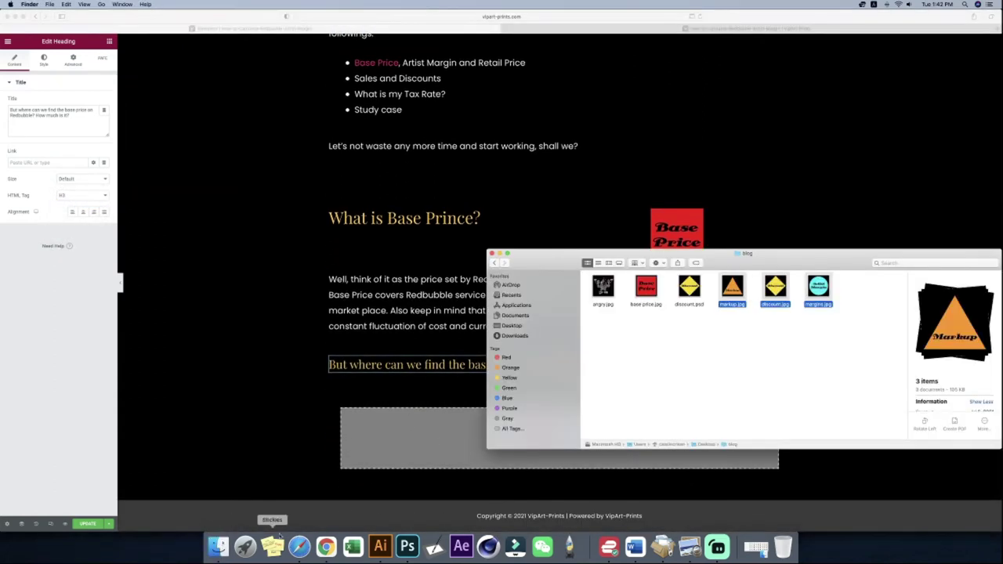
click(635, 546)
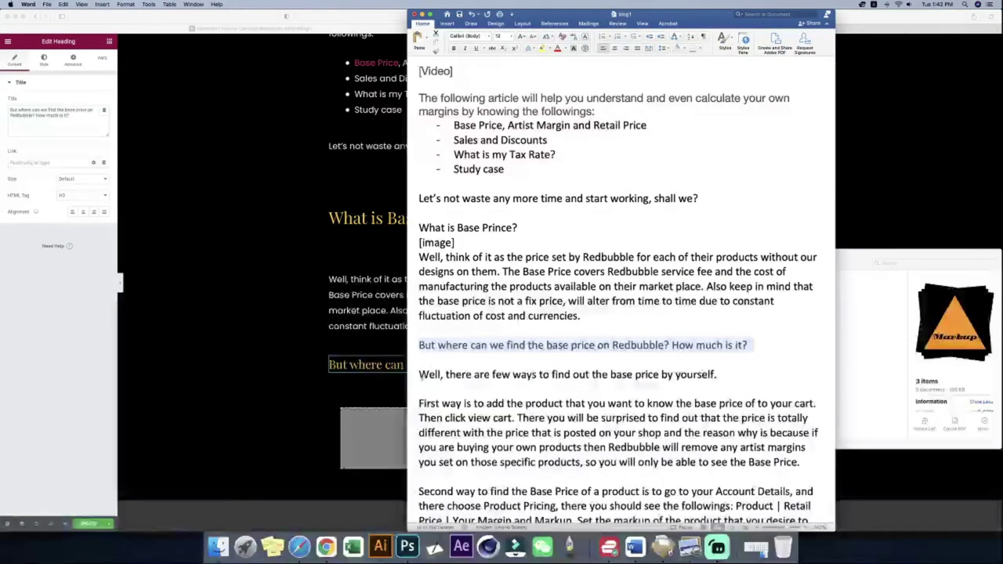
drag(419, 374, 718, 384)
key(ctrl+c)
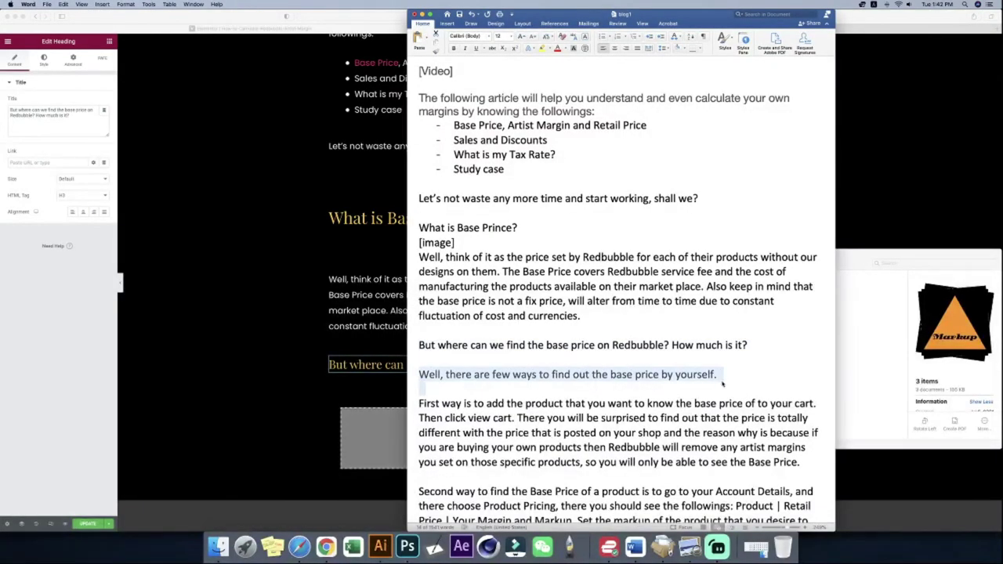
click(295, 327)
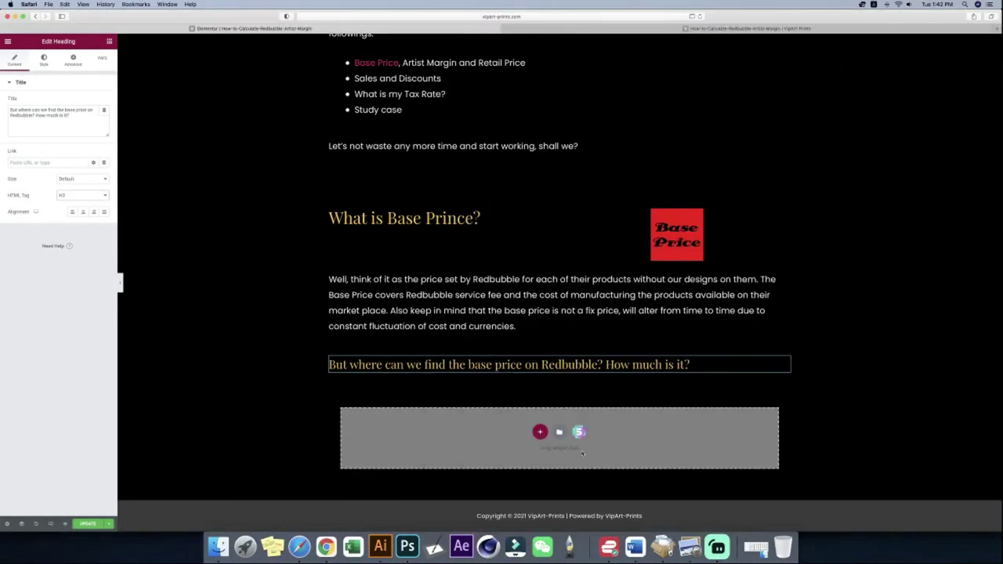
- Add a one-column section with a Text Editor widget below the question heading and replace its placeholder text with the copied sentence
click(539, 432)
click(452, 447)
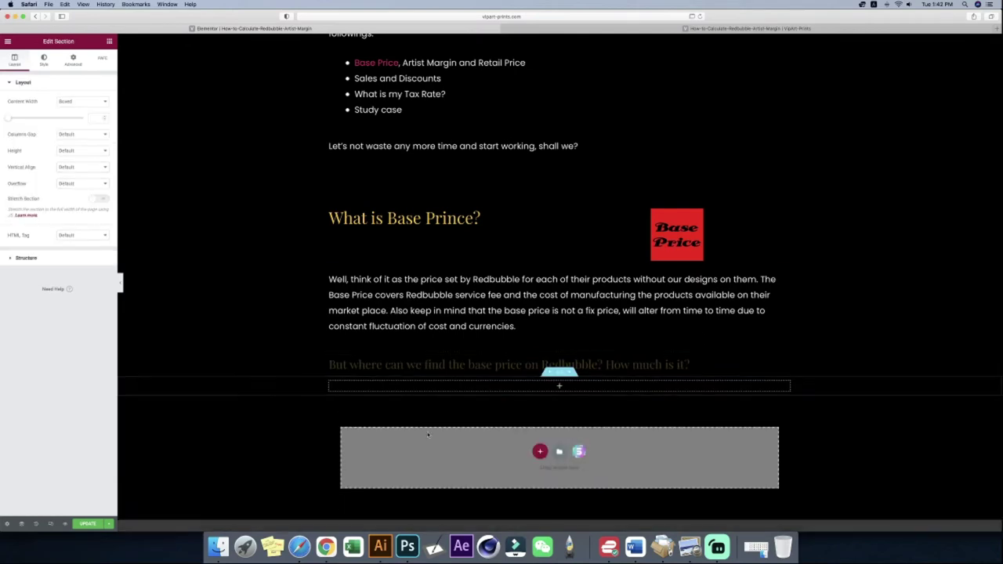
click(110, 41)
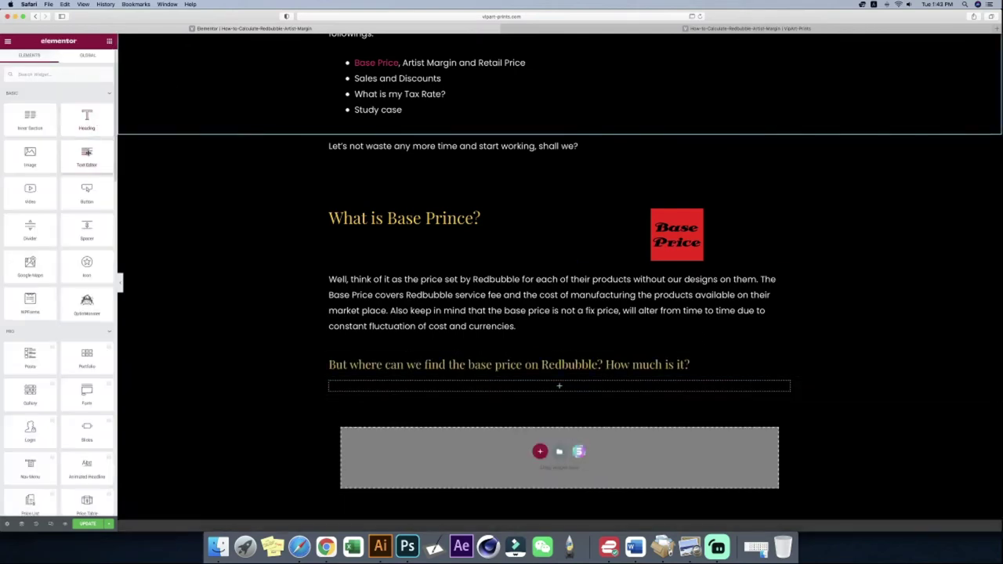
drag(459, 404, 454, 385)
click(89, 227)
key(ctrl+a)
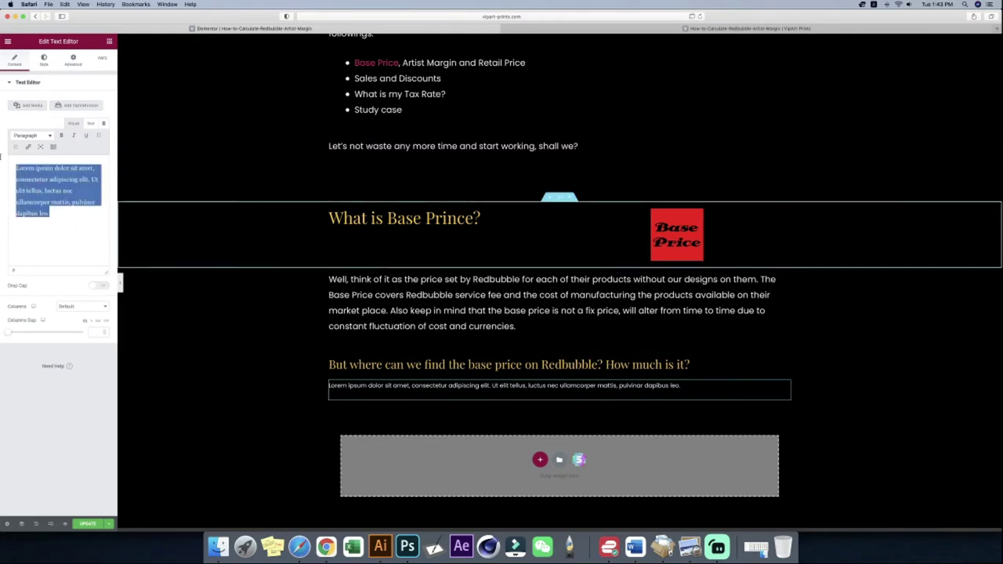
key(ctrl+v)
- Set the font size of the "Well, there are few ways" sentence to 22
click(45, 60)
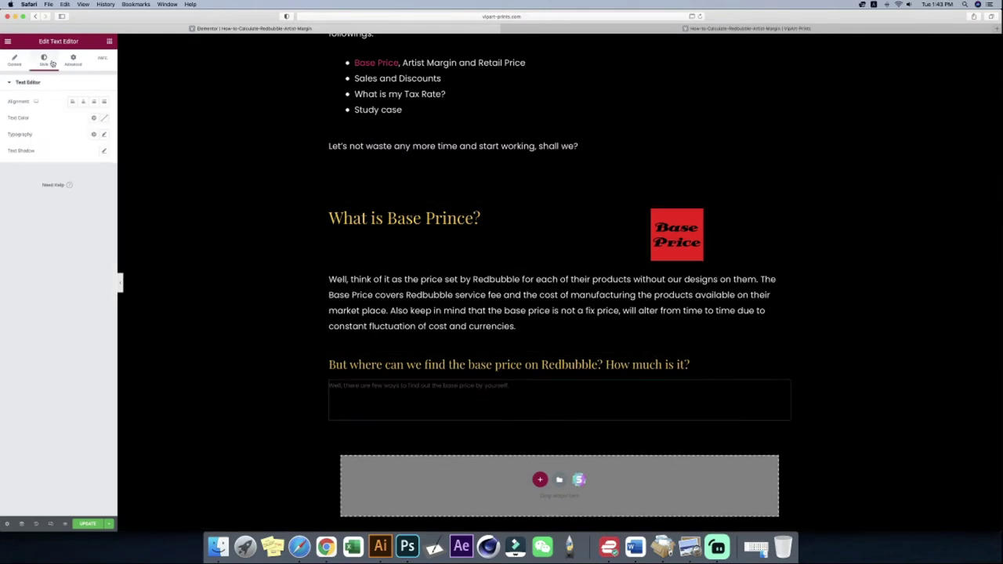
click(105, 136)
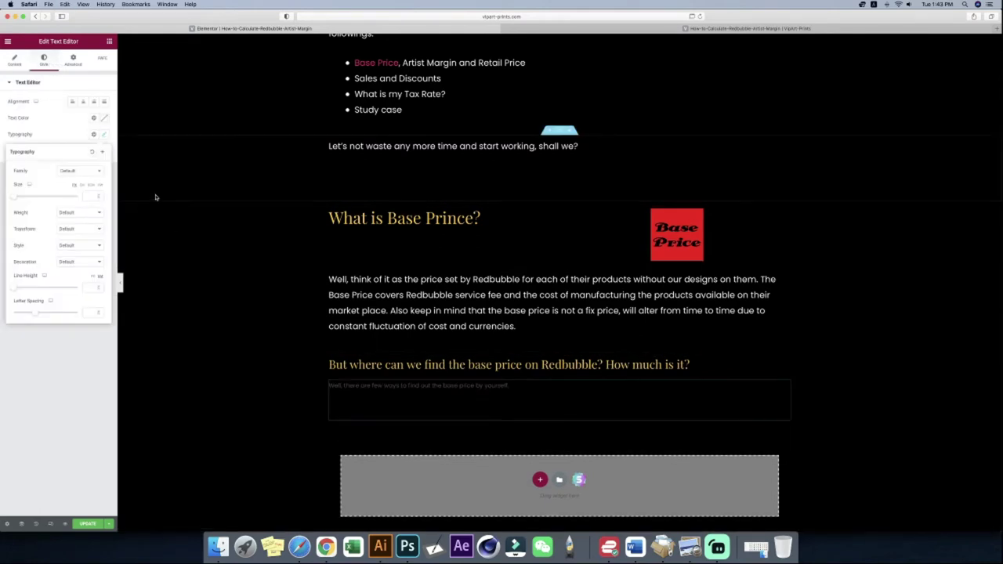
click(92, 196)
text(200)
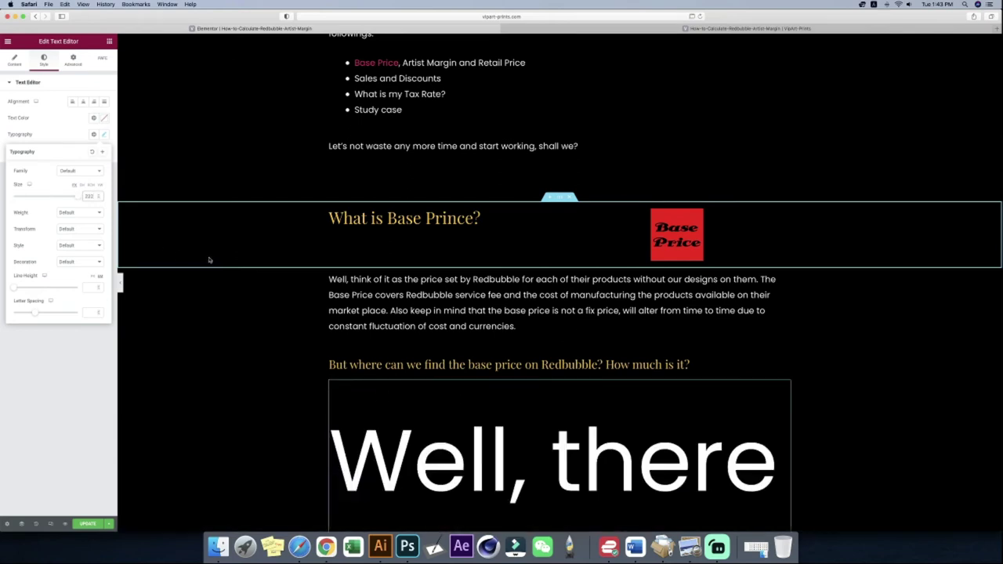
key(BackSpace)
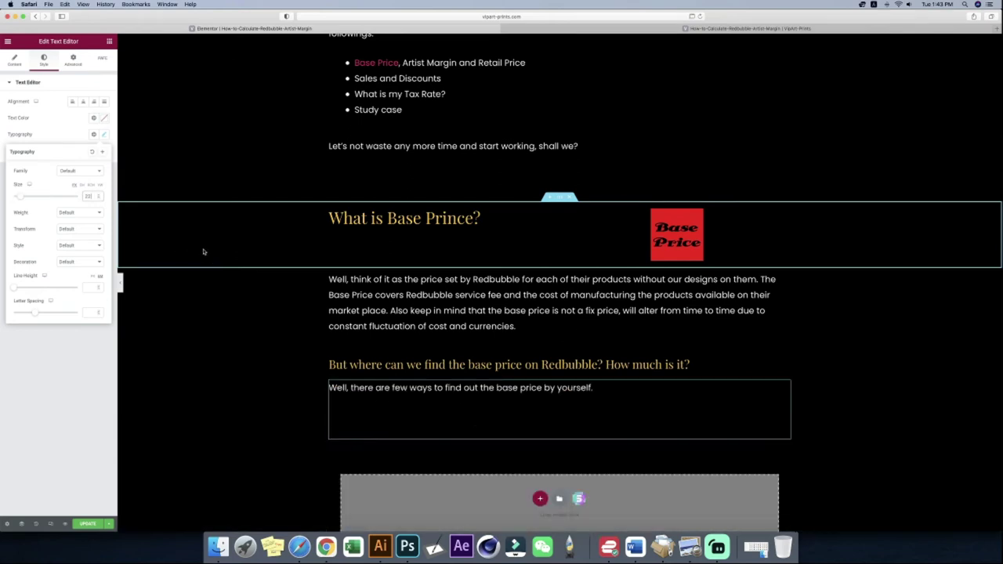
- Remove the empty line at the end of the "Well, there are few ways" text widget
click(8, 41)
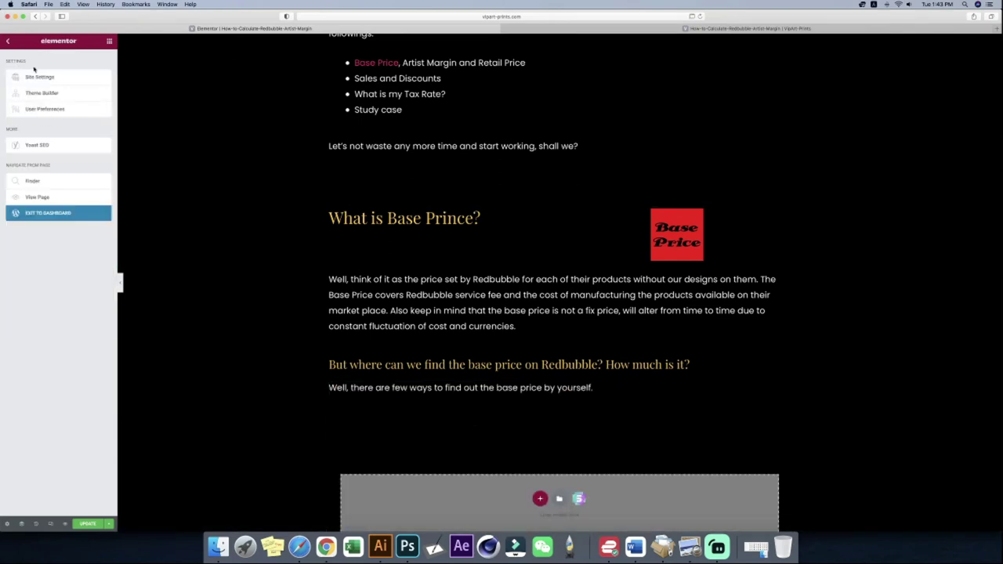
click(786, 386)
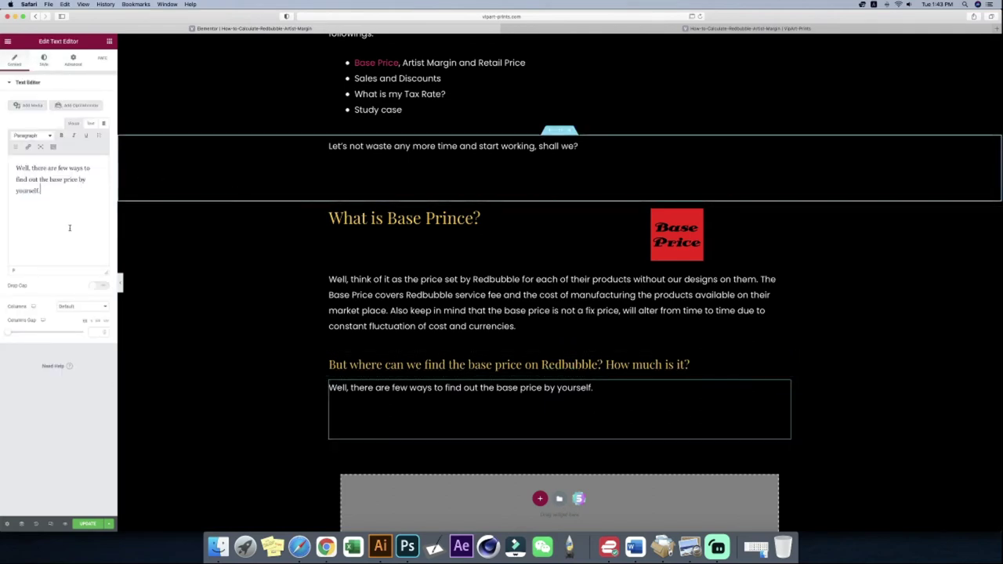
click(71, 229)
key(BackSpace)
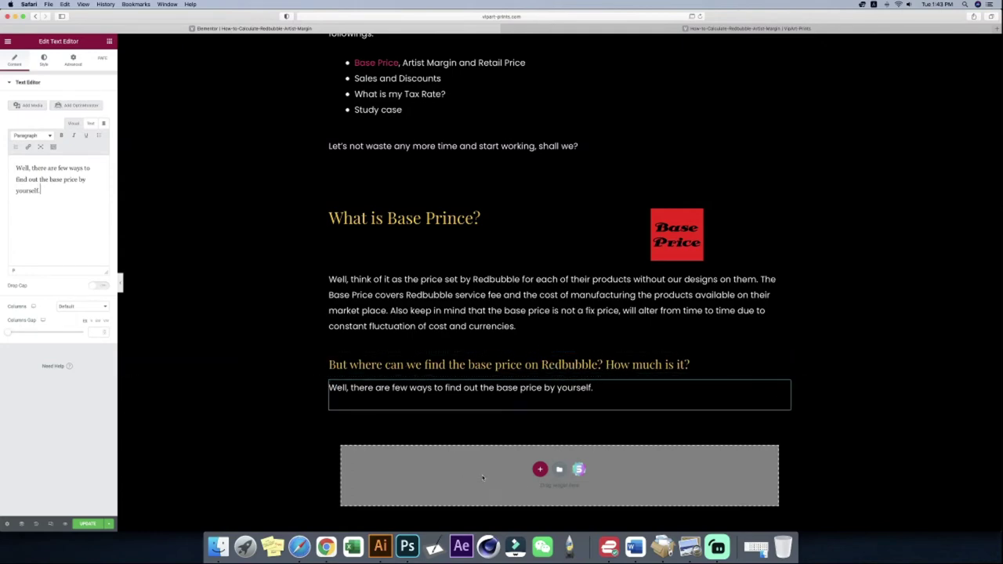
- Copy the paragraph beginning "First way is to add the product" from the Word document
click(634, 547)
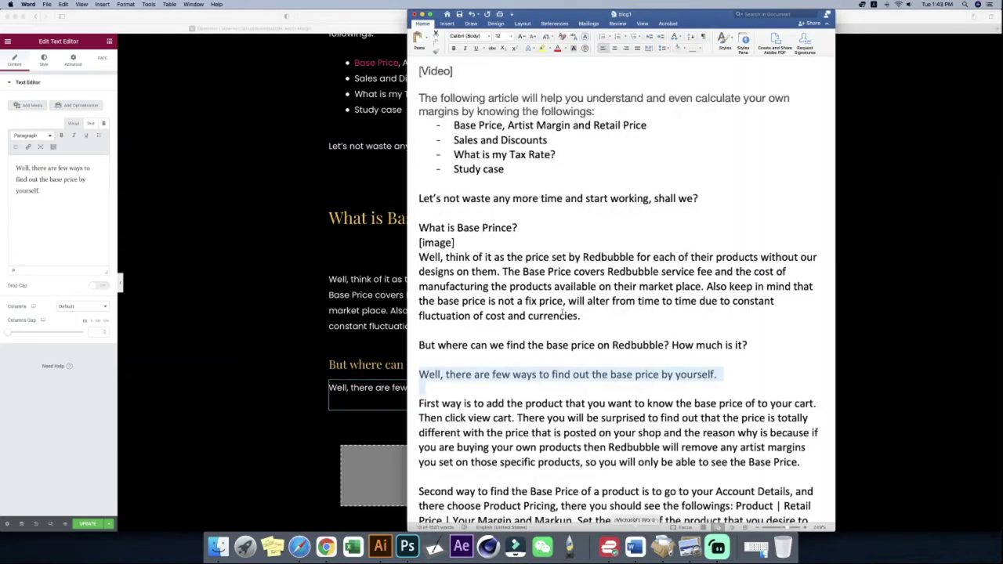
scroll(548, 352, down, 2)
drag(419, 343, 742, 421)
key(super+c)
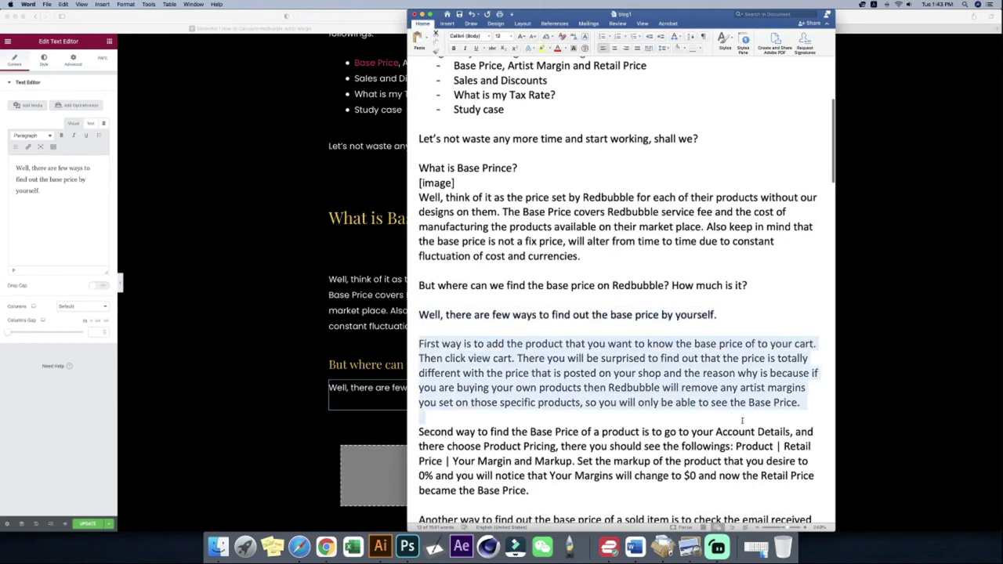
scroll(796, 405, up, 1)
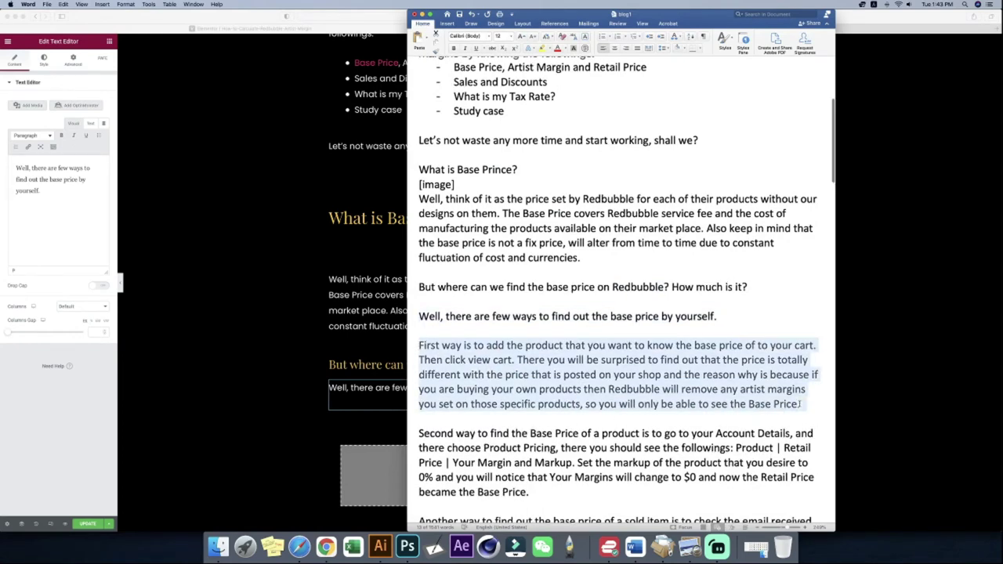
click(302, 441)
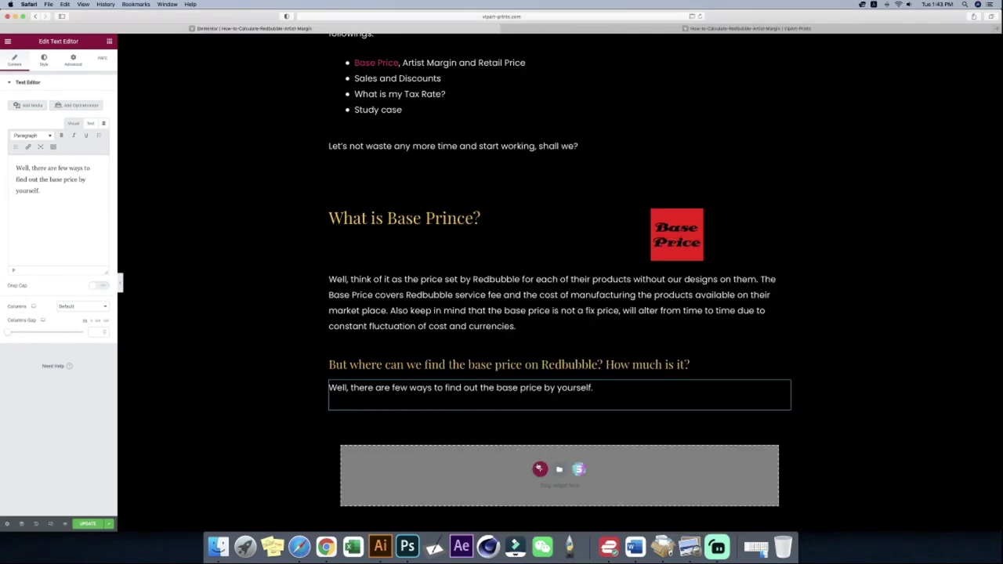
- Add another one-column section with a Text Editor widget at the end of the page and replace its placeholder text with the "First way" paragraph
click(539, 468)
click(469, 485)
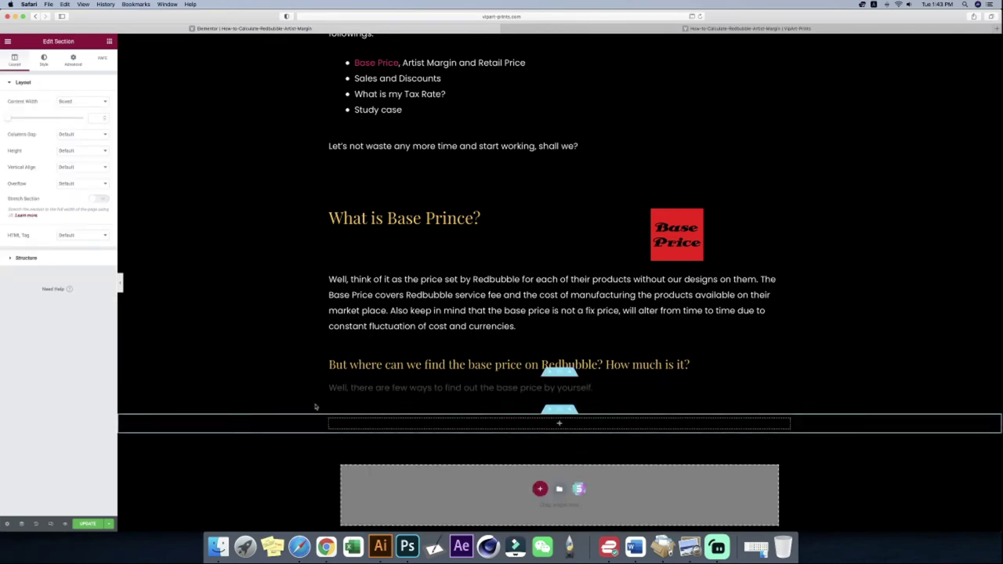
click(112, 44)
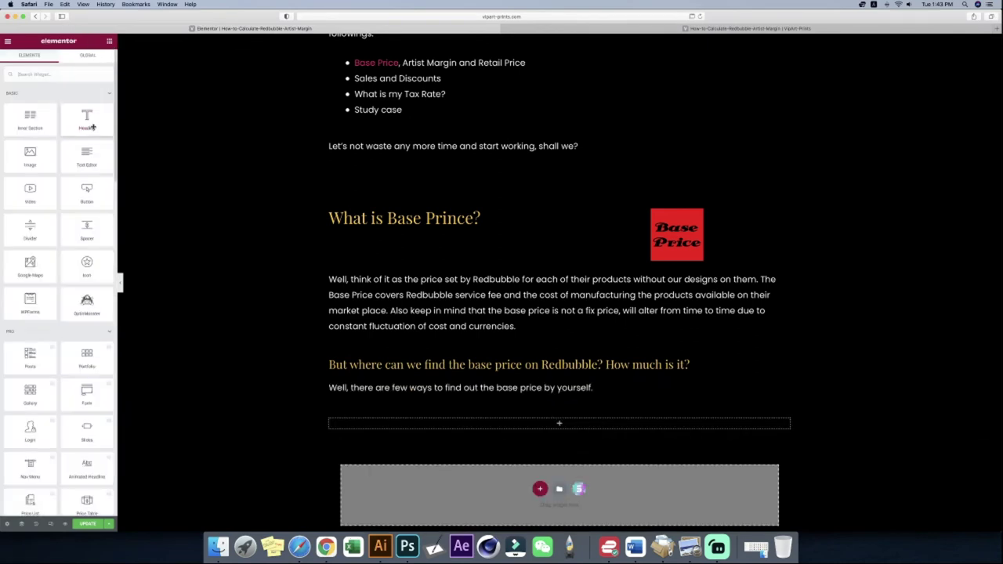
drag(227, 225, 415, 423)
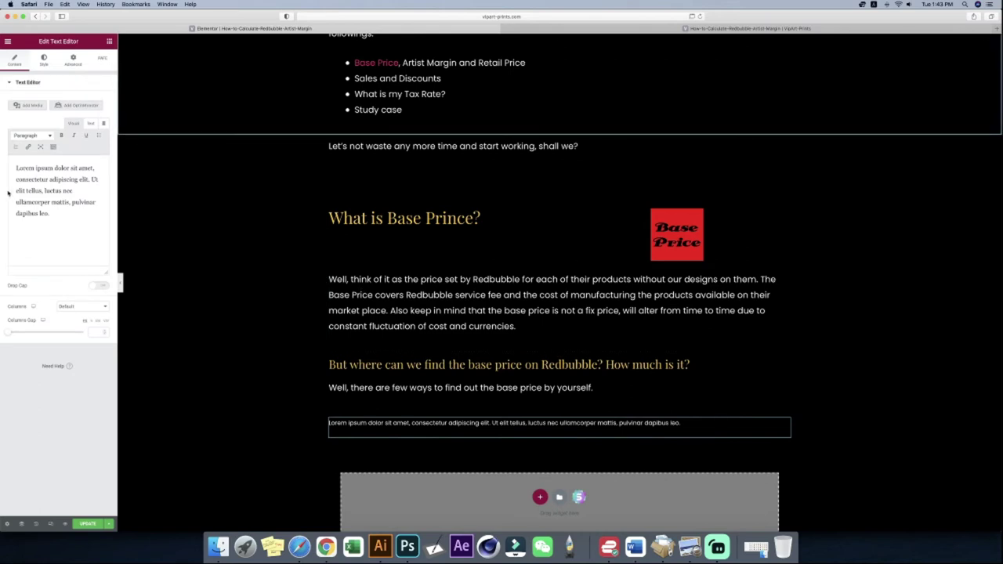
key(super+a)
key(super+v)
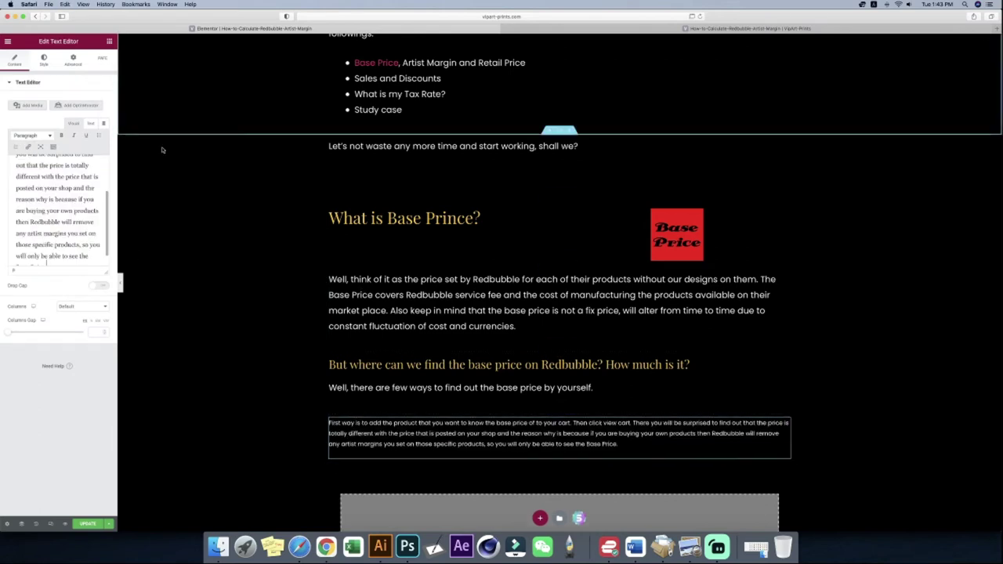
- Set the font size of the "First way" paragraph to 22
click(43, 61)
click(105, 136)
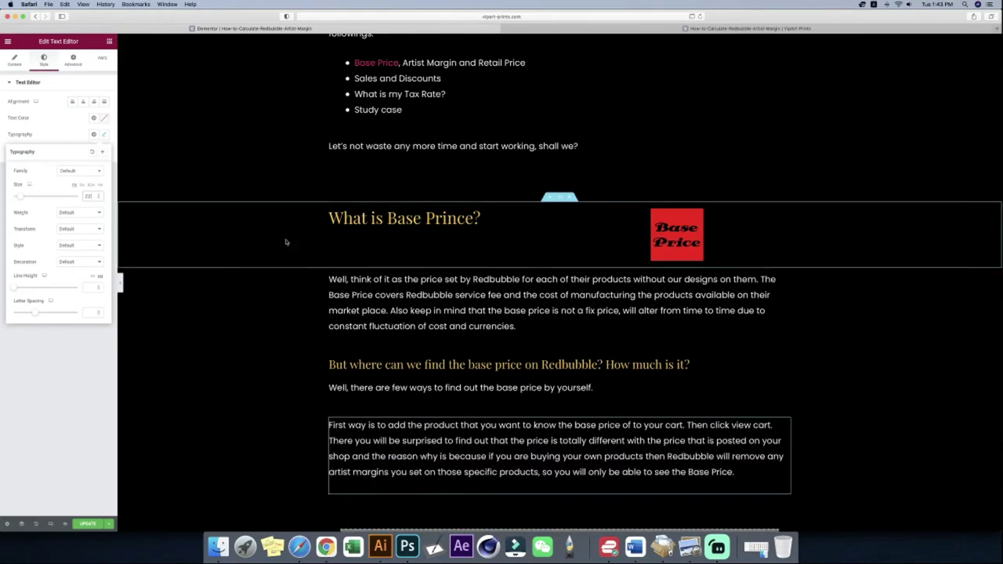
scroll(284, 240, down, 2)
- Select the words "Finally, the Retail Price," at the start of their paragraph in the Word document
click(555, 369)
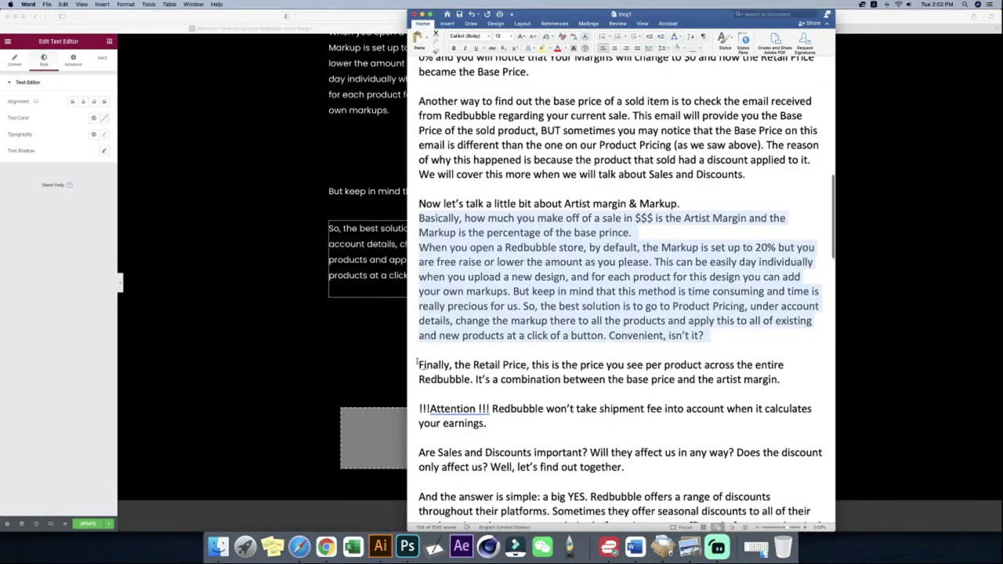
drag(418, 364, 528, 365)
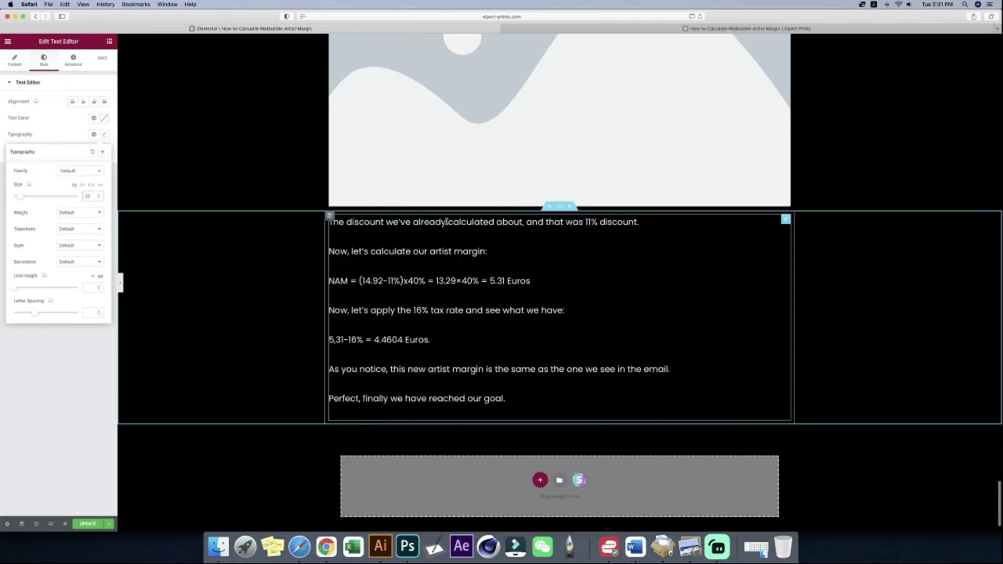
click(446, 222)
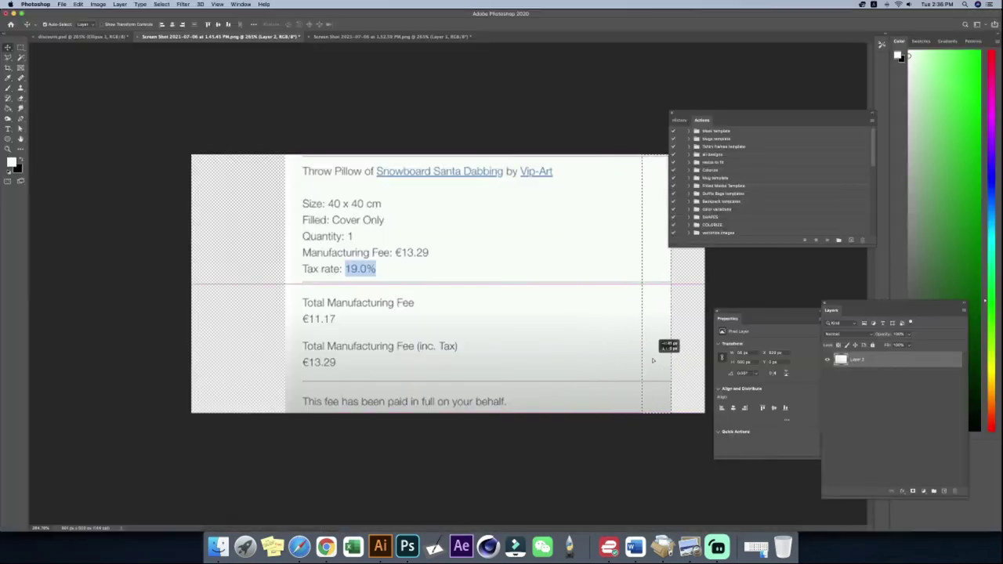
- In Photoshop, move the selected strip of the email screenshot's background to extend it toward the transparent canvas edge
drag(290, 362, 307, 369)
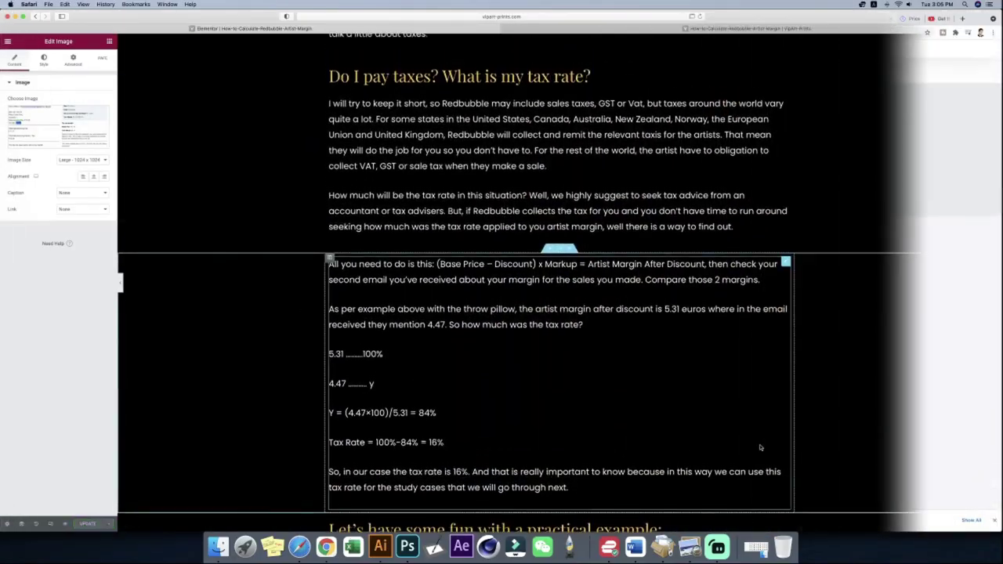
- Review the whole blog page in the Elementor editor, from the title and video to the tax rate and practical example sections
scroll(781, 447, down, 15)
scroll(781, 447, up, 4)
scroll(781, 447, up, 20)
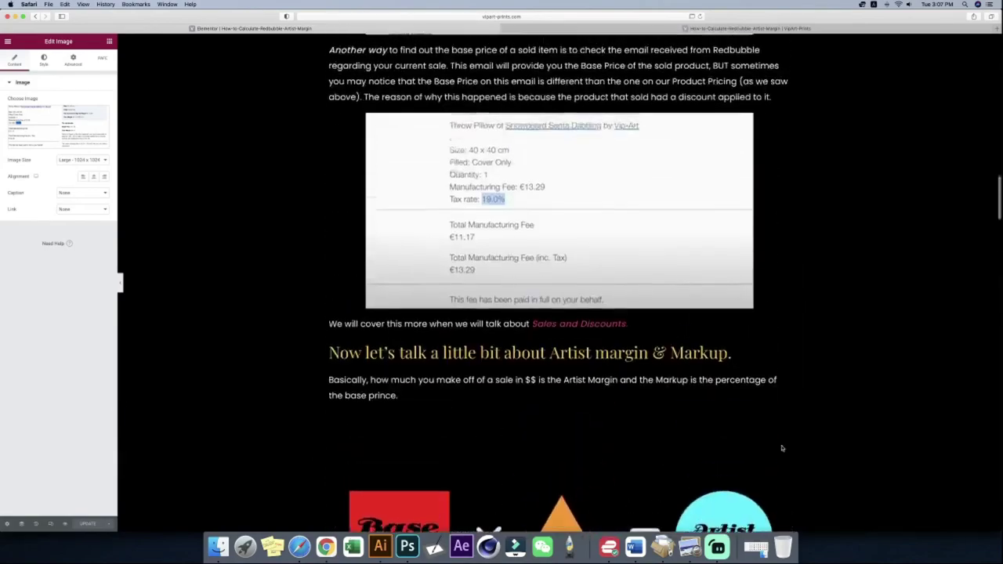
scroll(781, 449, up, 5)
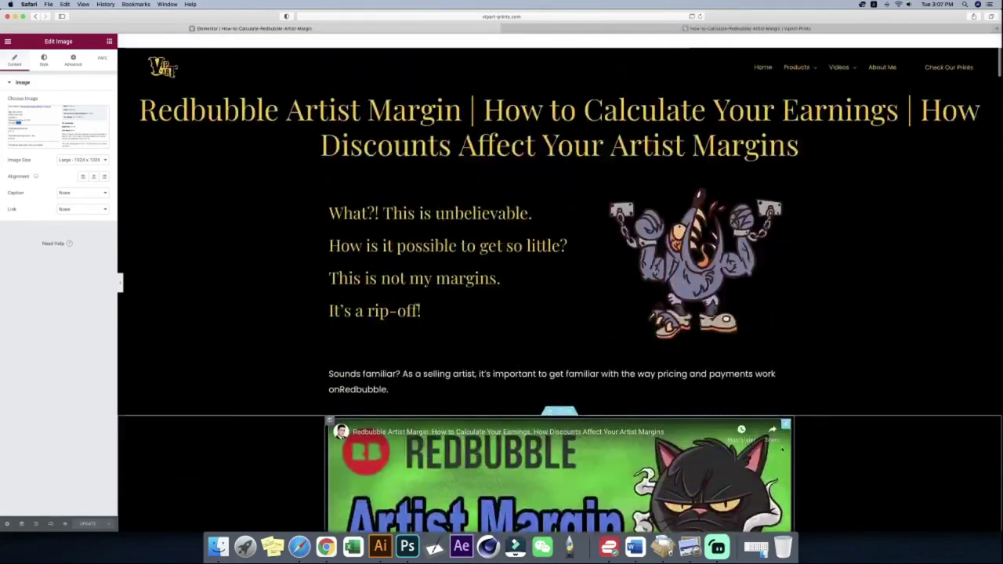
scroll(781, 448, down, 12)
scroll(781, 449, down, 20)
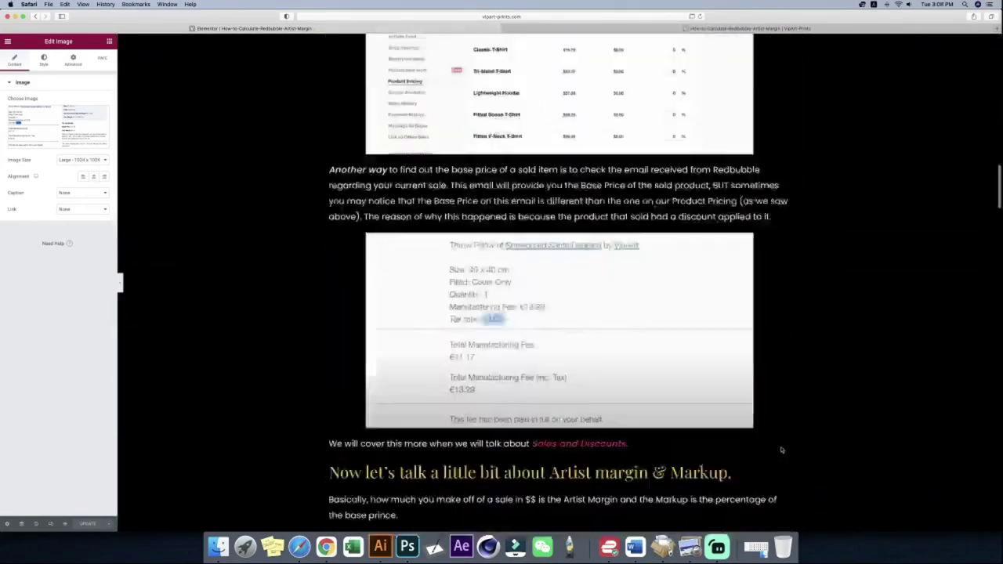
scroll(782, 449, down, 15)
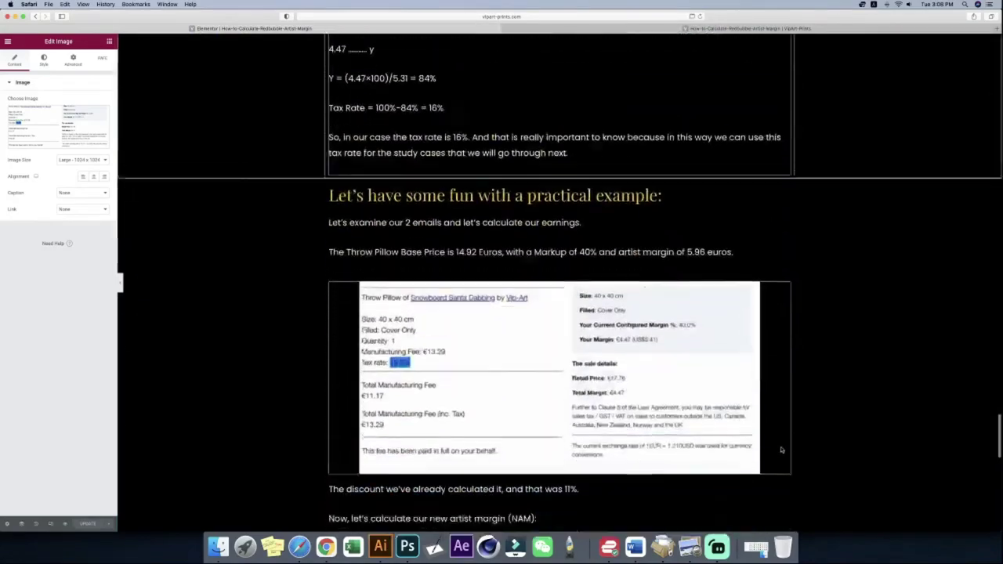
scroll(781, 449, up, 8)
scroll(781, 450, up, 3)
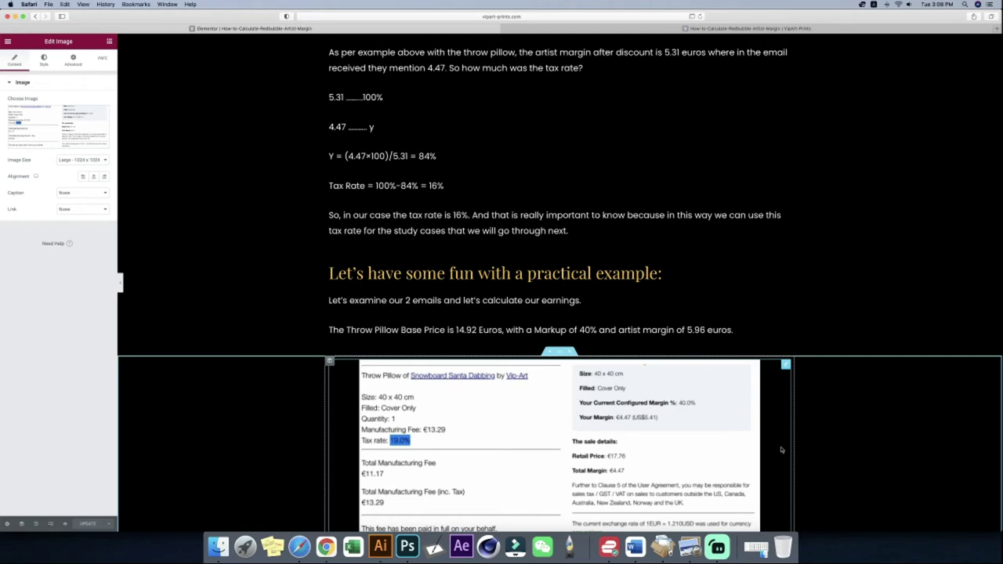
scroll(548, 470, up, 1)
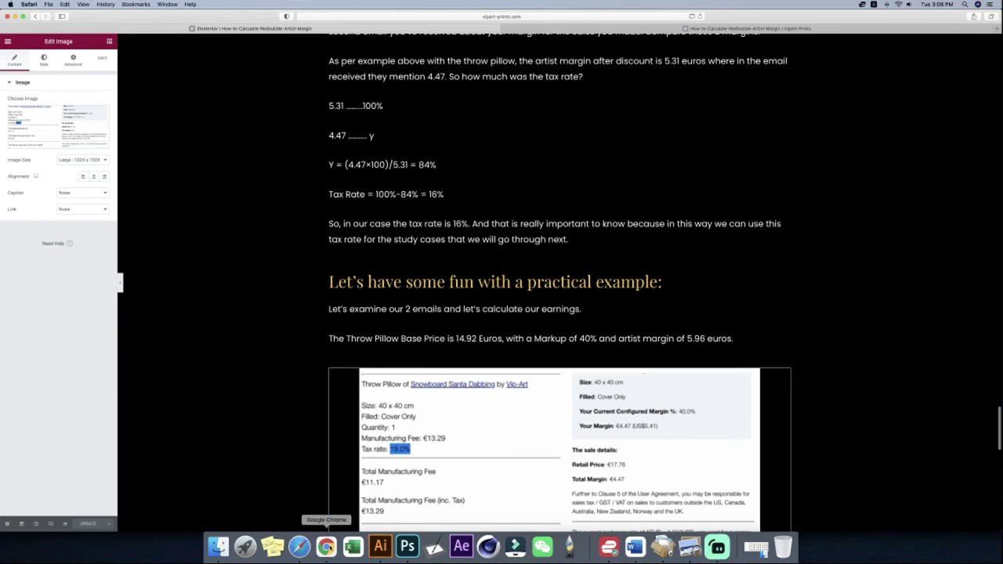
- Switch to Amazon Associates in Chrome and look over the product search and best-selling products on the Product Links page
click(326, 546)
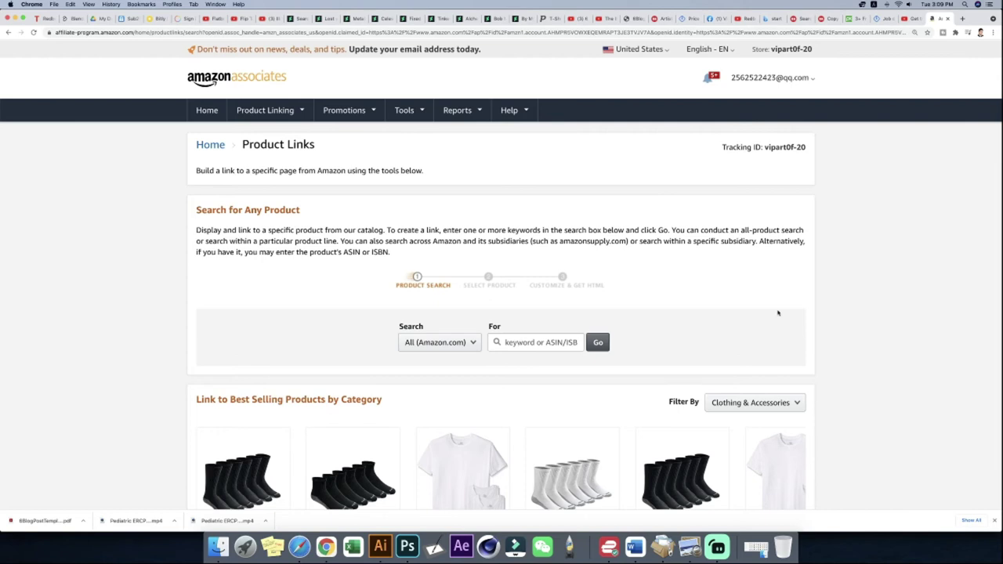
scroll(376, 259, down, 5)
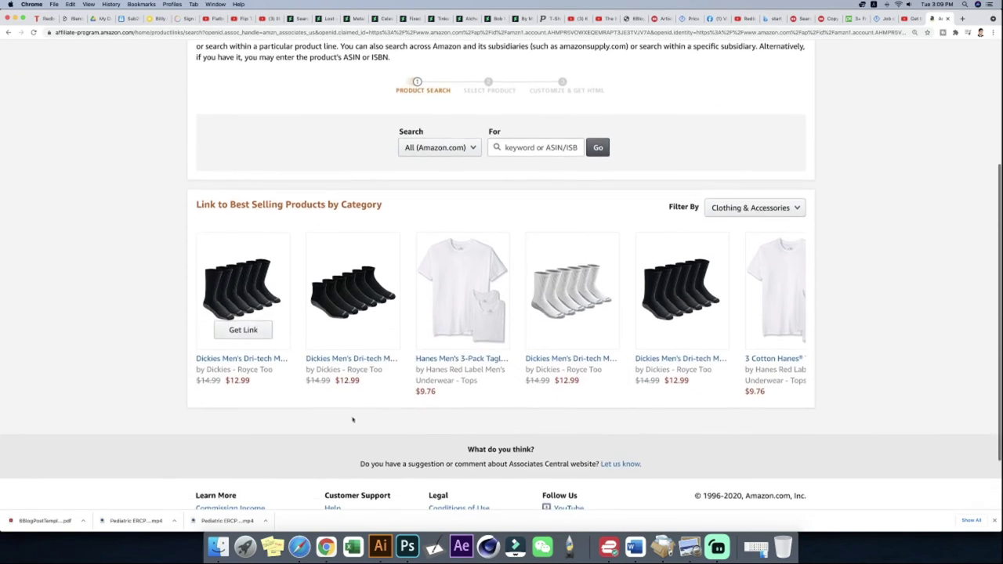
scroll(235, 321, up, 5)
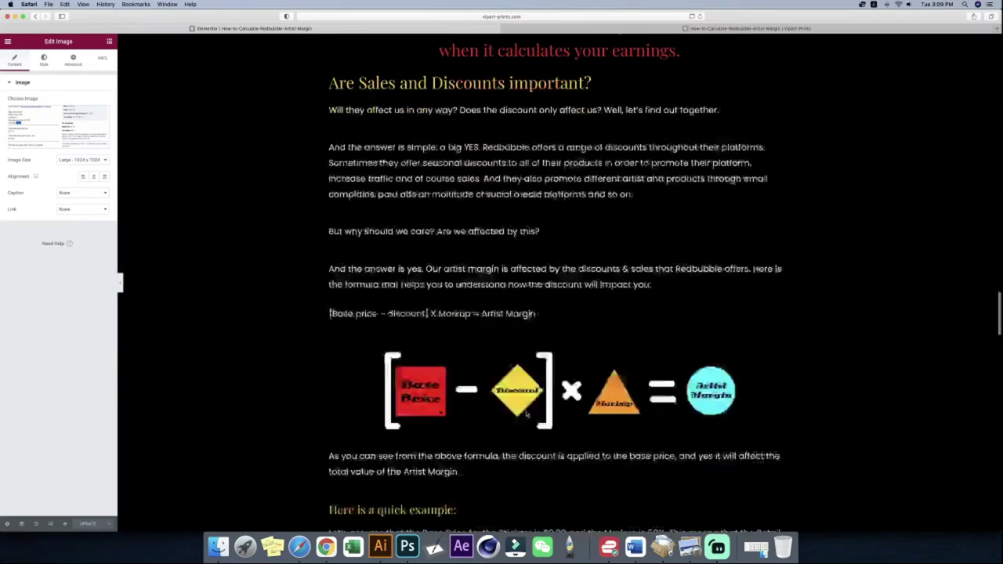
- Back in the Elementor page, insert the missing space in "onRedbubble" in the "Sounds familiar?" paragraph and update the page
scroll(527, 414, up, 20)
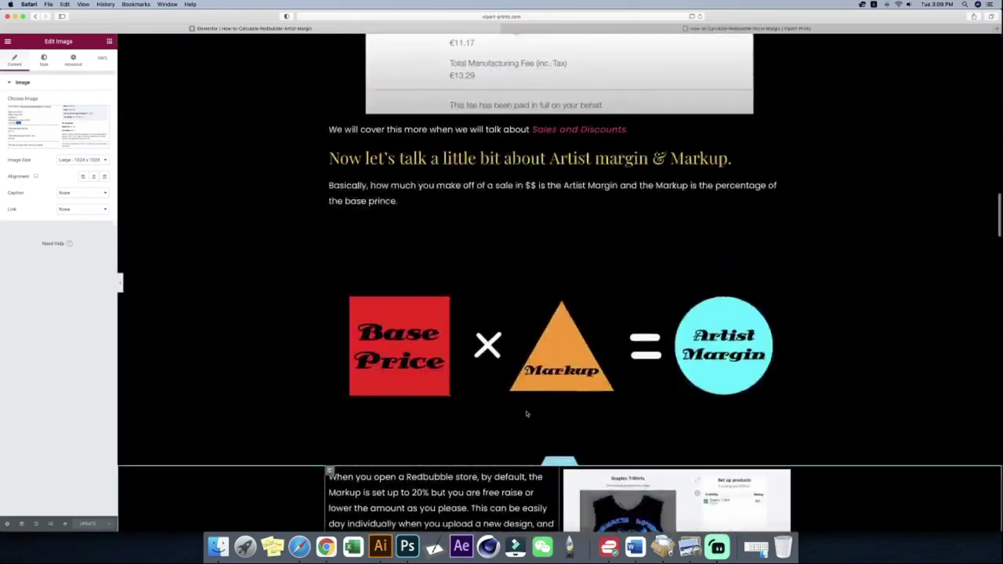
scroll(526, 414, up, 15)
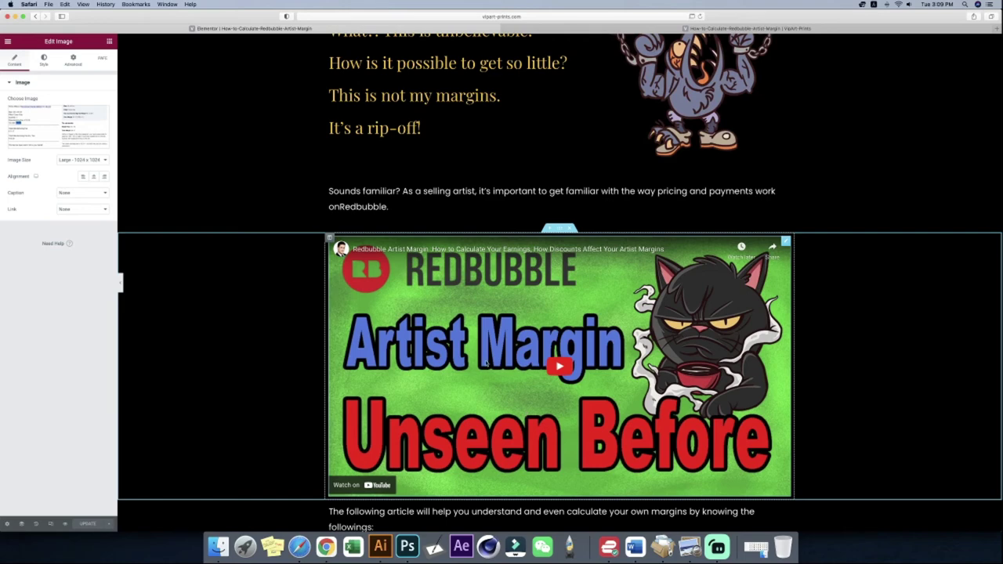
click(373, 207)
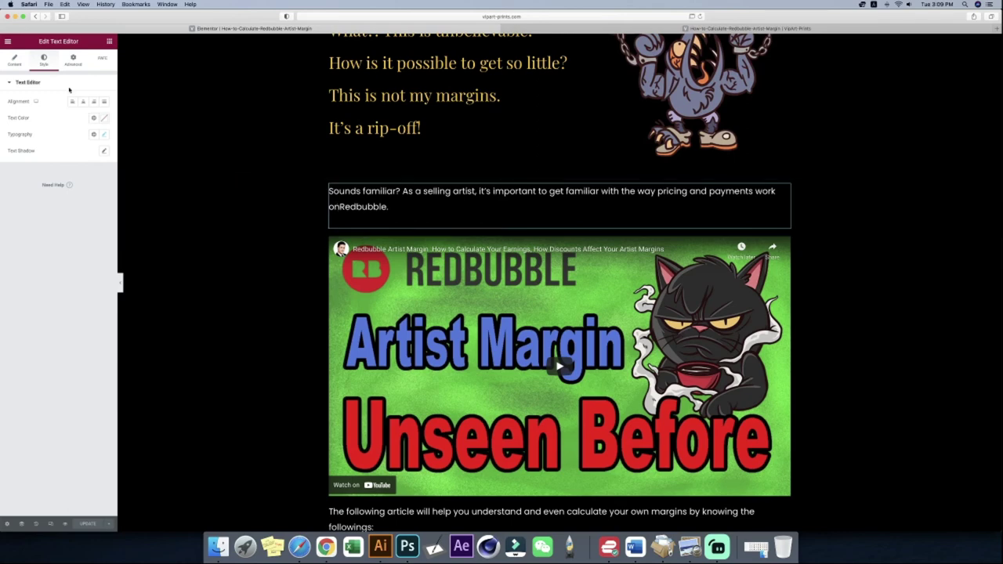
click(24, 212)
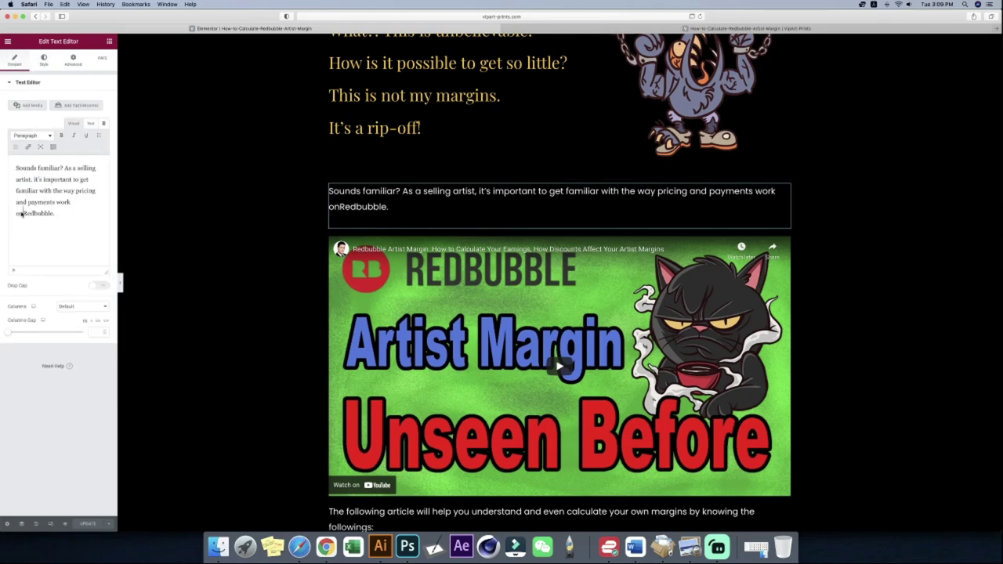
click(87, 523)
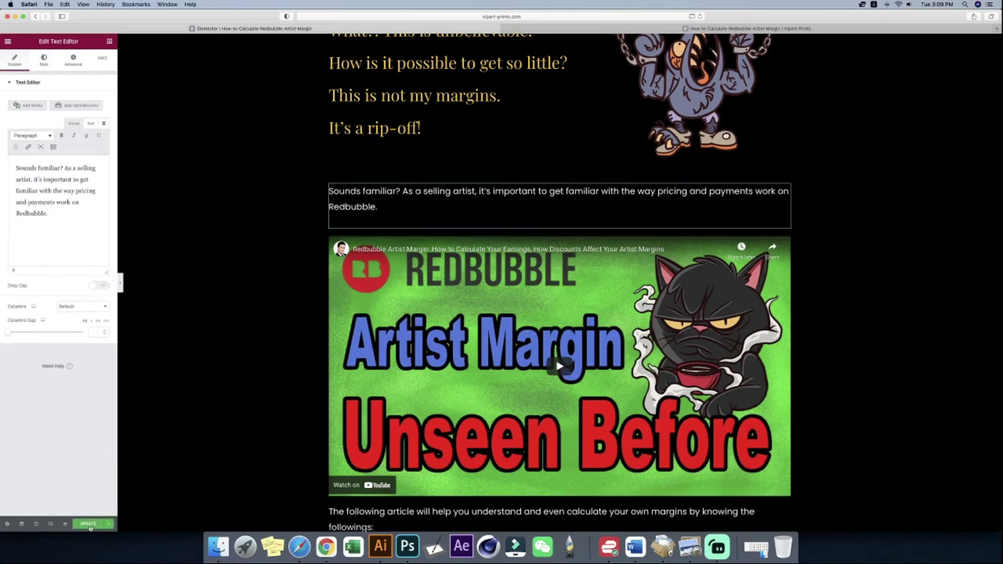
- Switch to Amazon Associates in Chrome and search all products for "e-business and commerce management"
click(326, 546)
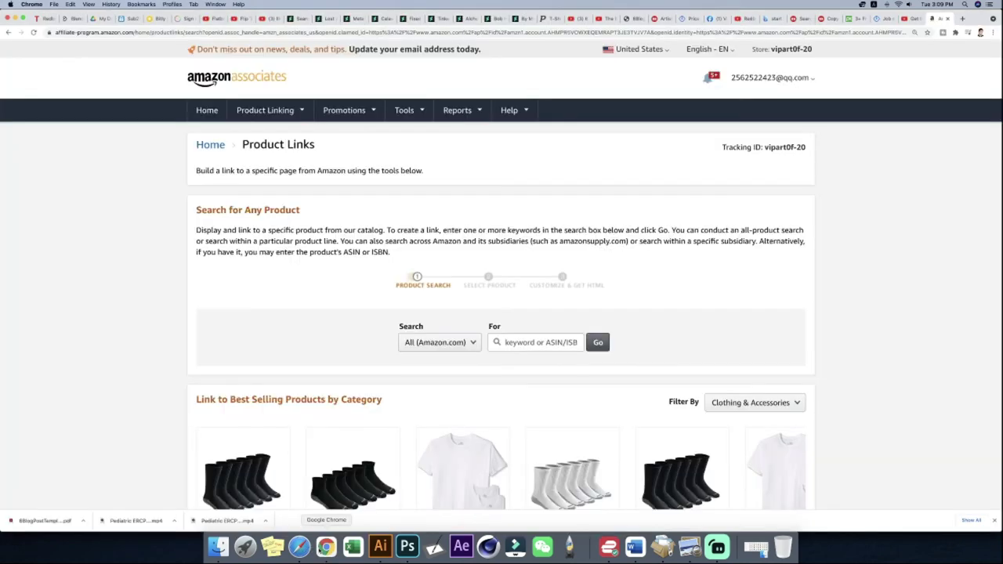
click(557, 346)
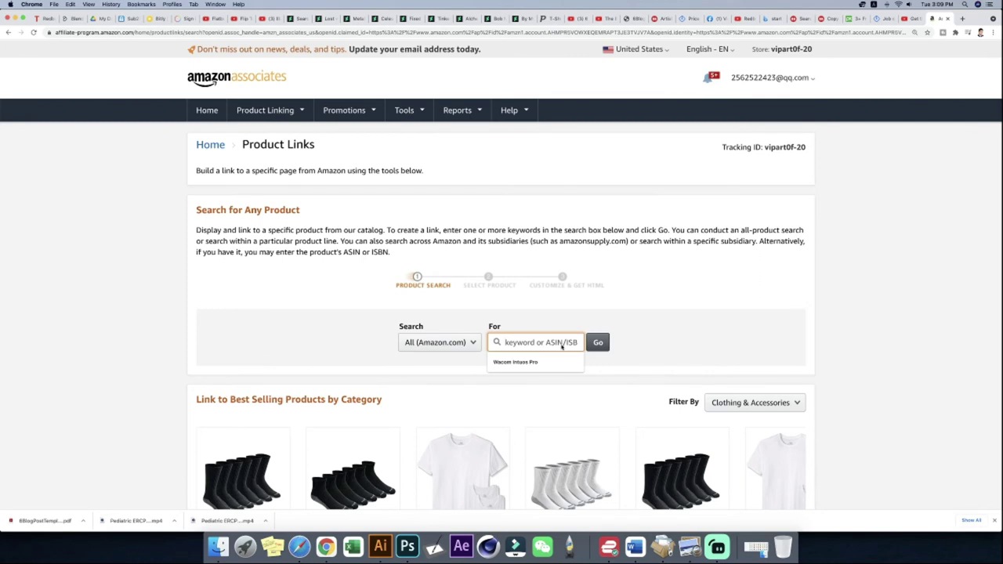
text(e-busi)
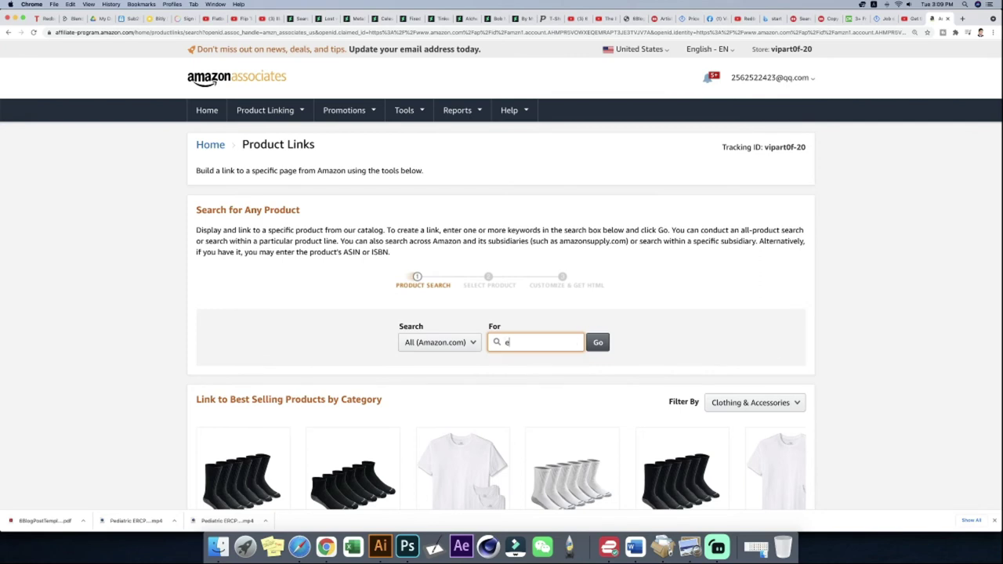
text(ness and e-comm)
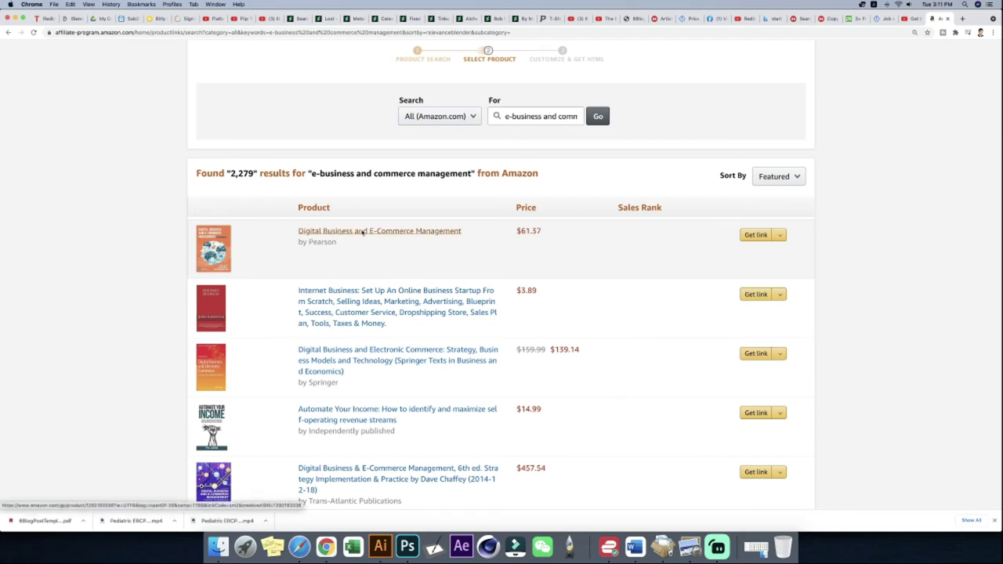
- Open the product page of "Digital Business and E-Commerce Management", then return to the results and get the affiliate link for that book
click(395, 233)
key(super+alt+Left)
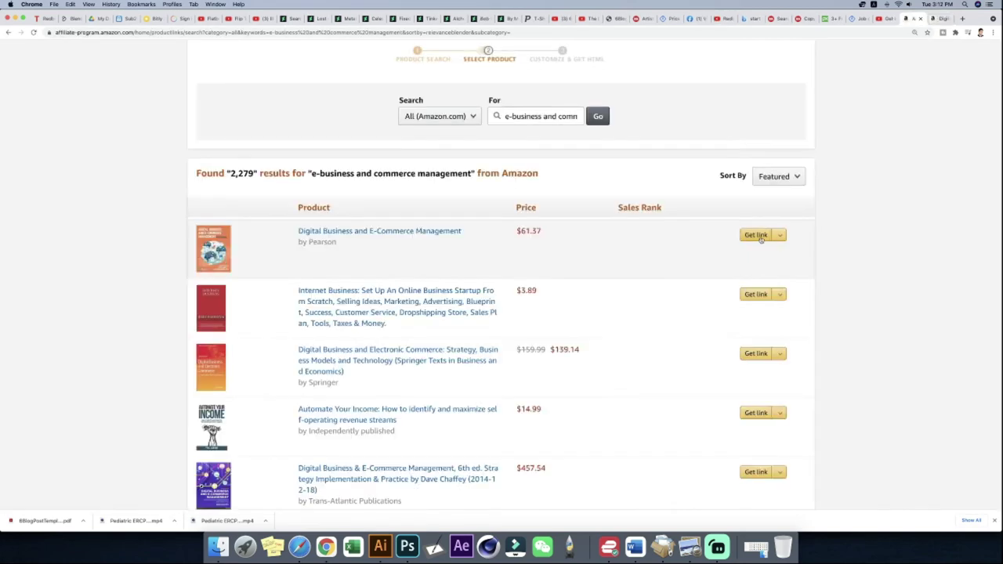
click(757, 235)
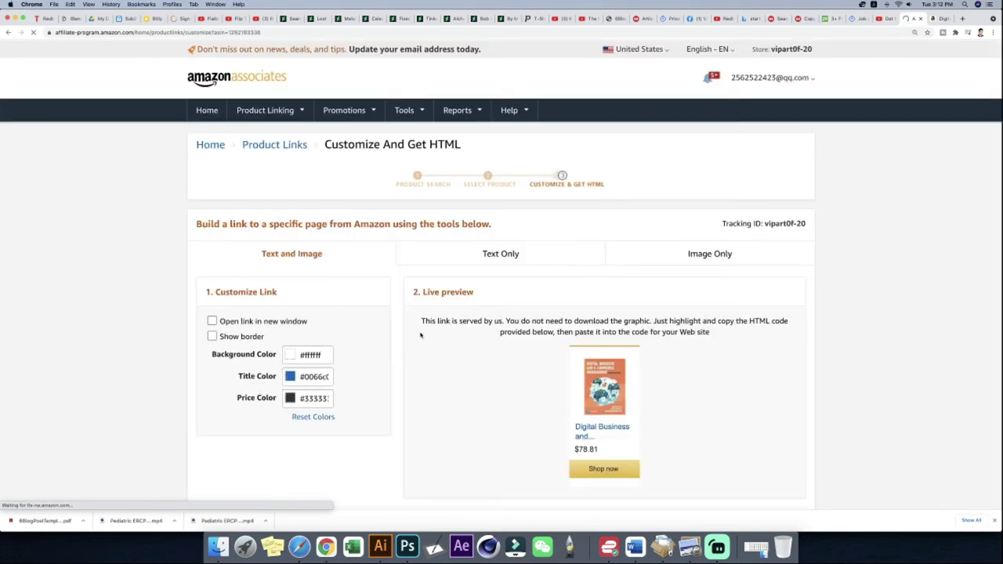
- Examine the Text and Image version of the book's link and highlight its HTML code
scroll(608, 386, down, 1)
scroll(608, 385, down, 1)
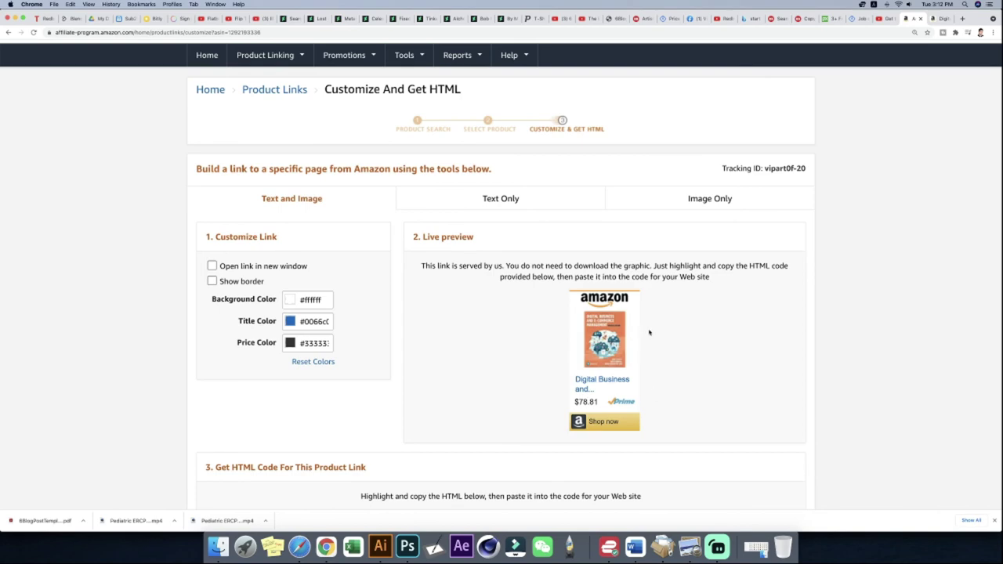
scroll(646, 350, down, 5)
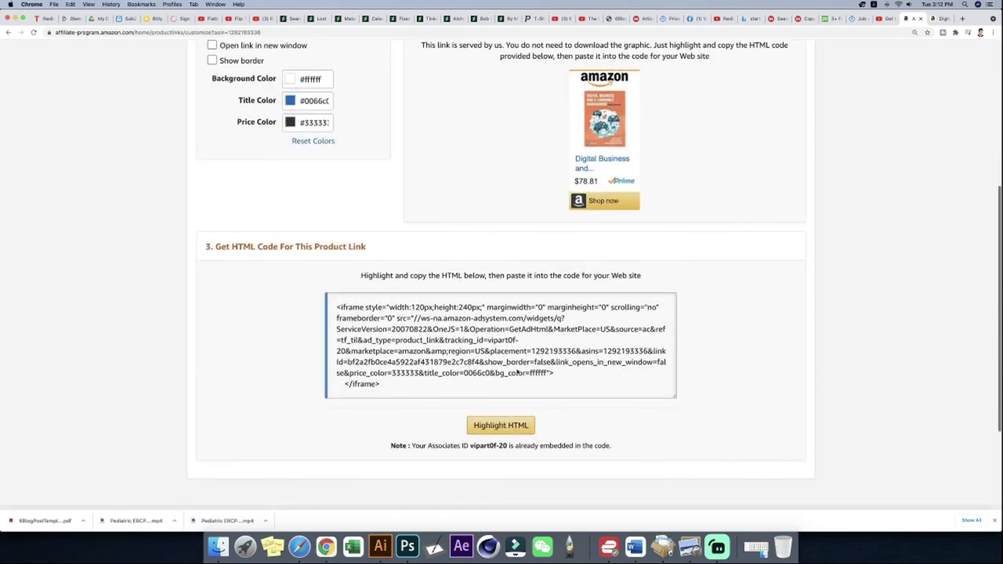
click(445, 380)
drag(445, 380, 325, 312)
scroll(486, 318, up, 5)
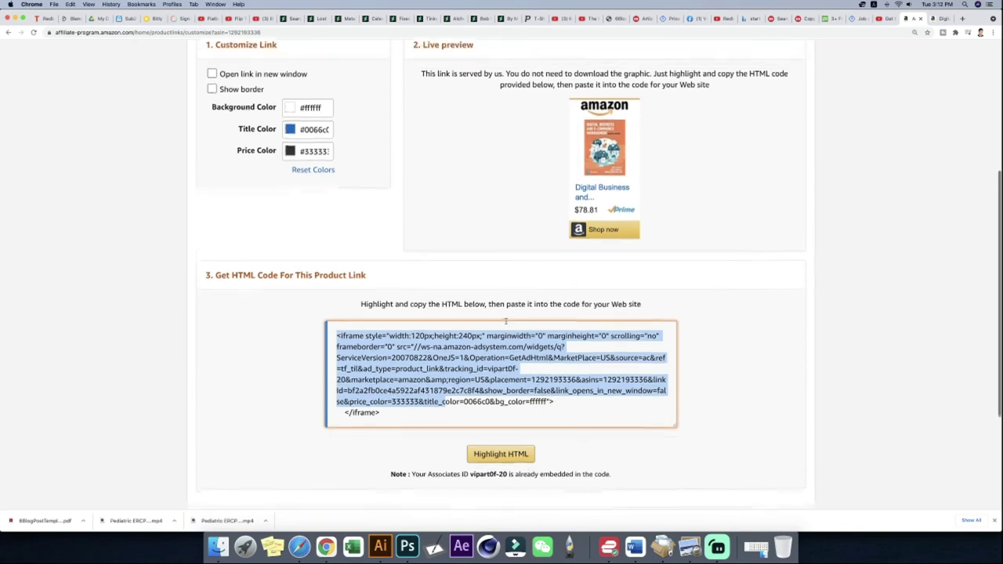
scroll(550, 308, up, 1)
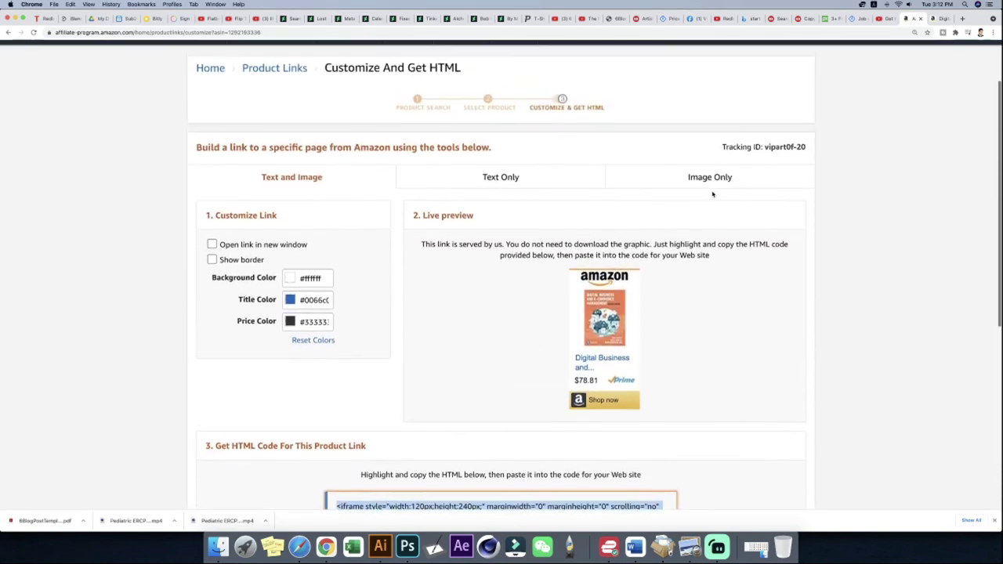
- Compare the Text Only and Image Only versions of the book's link with their previews and HTML code
click(589, 178)
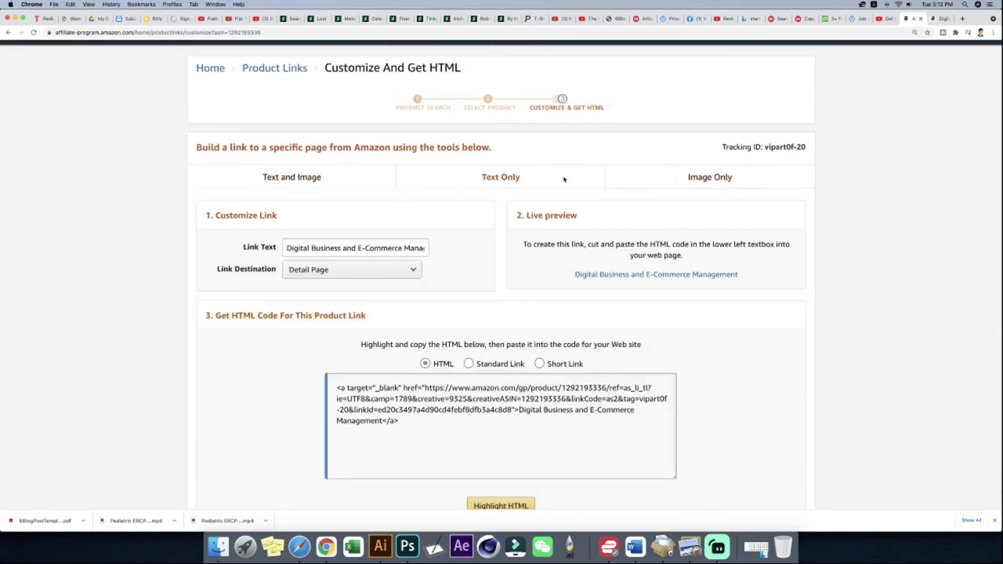
click(652, 179)
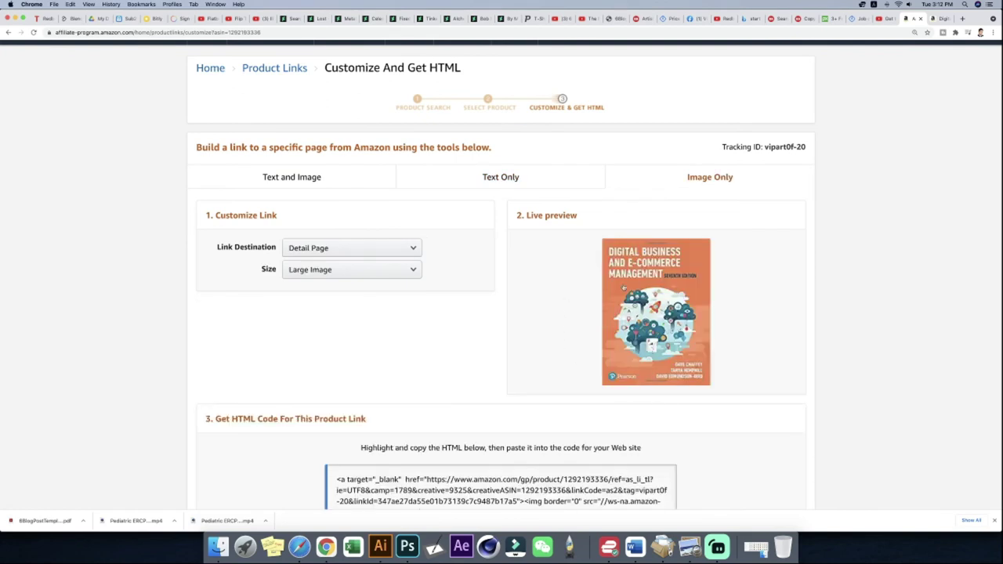
scroll(648, 321, down, 3)
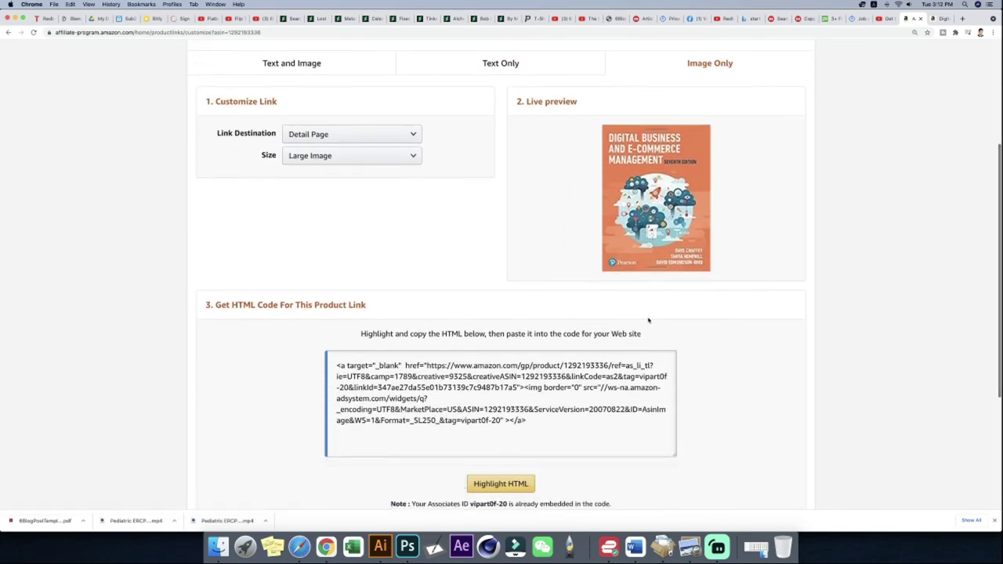
scroll(648, 314, up, 3)
scroll(647, 288, up, 2)
- Generate a Text Only link for the book in Short Link format and select the resulting URL
click(510, 217)
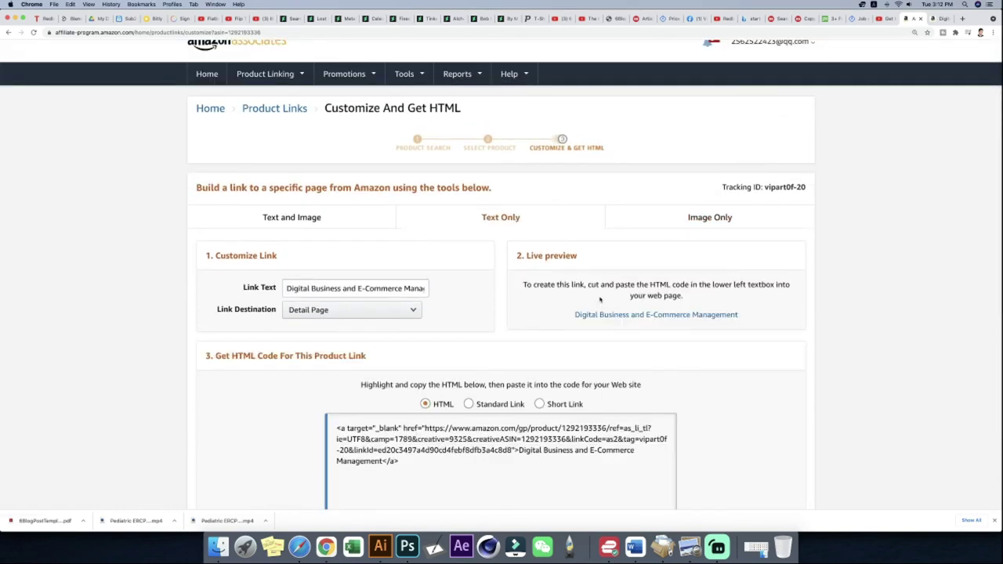
scroll(595, 298, down, 2)
scroll(595, 298, down, 1)
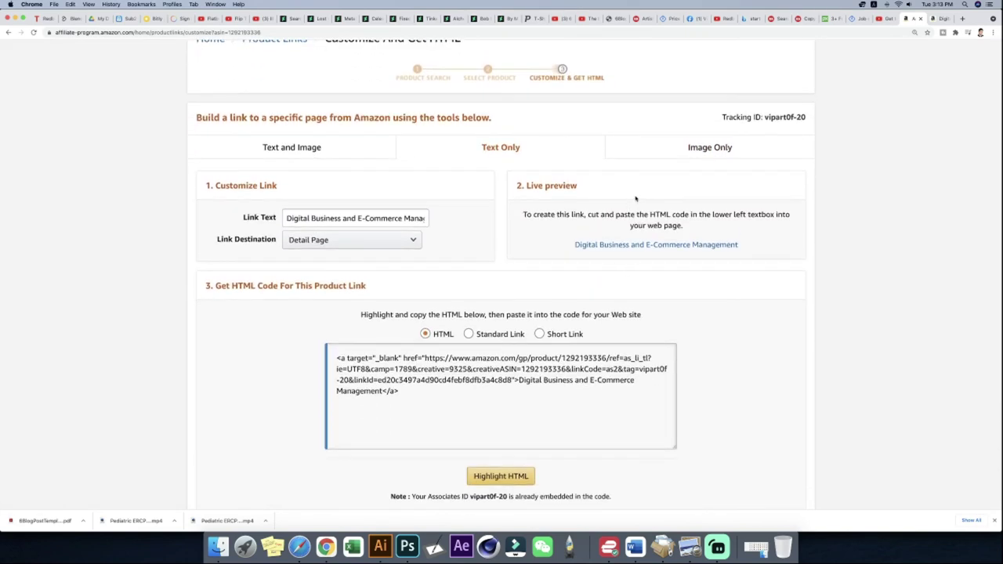
scroll(539, 311, down, 1)
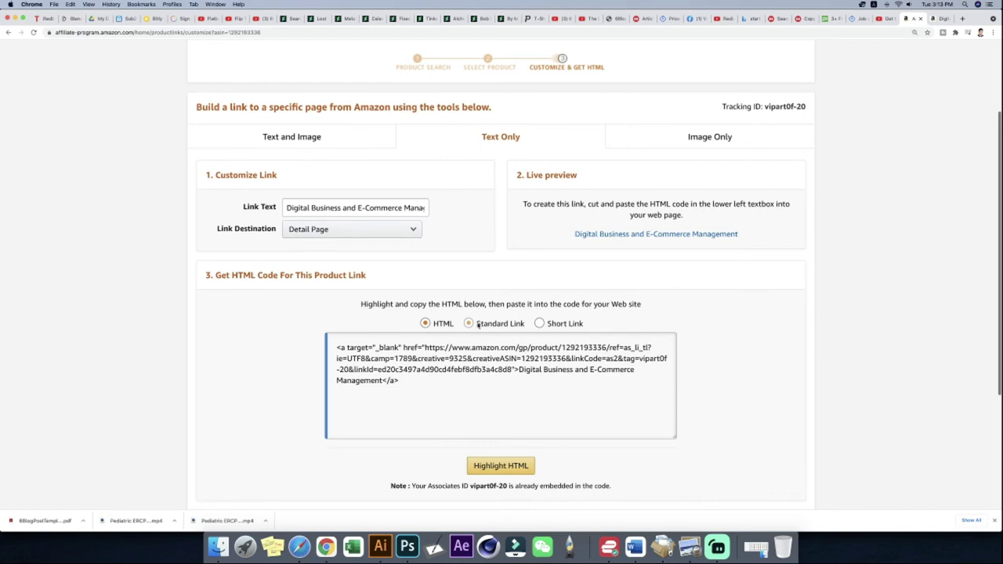
click(540, 324)
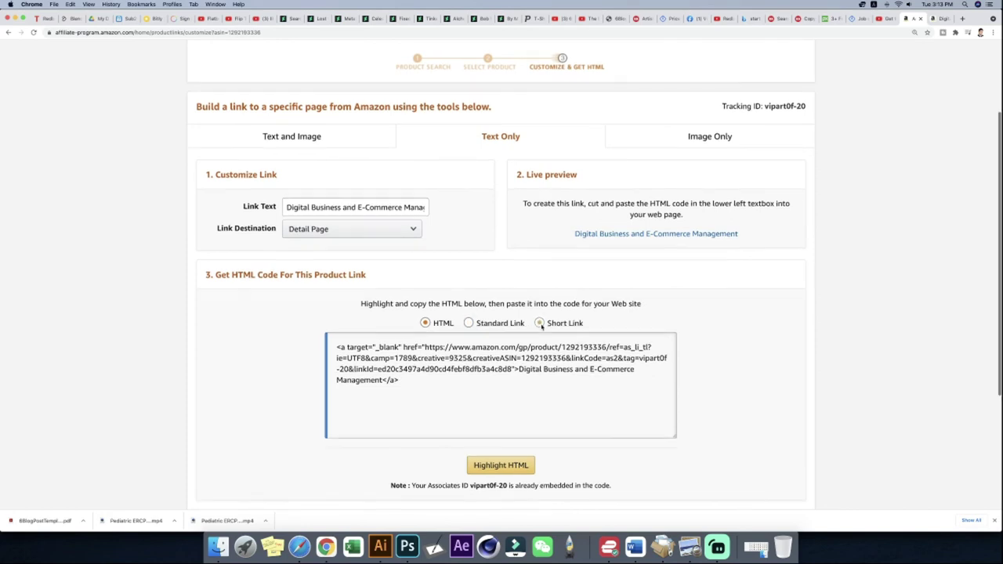
drag(465, 347, 303, 343)
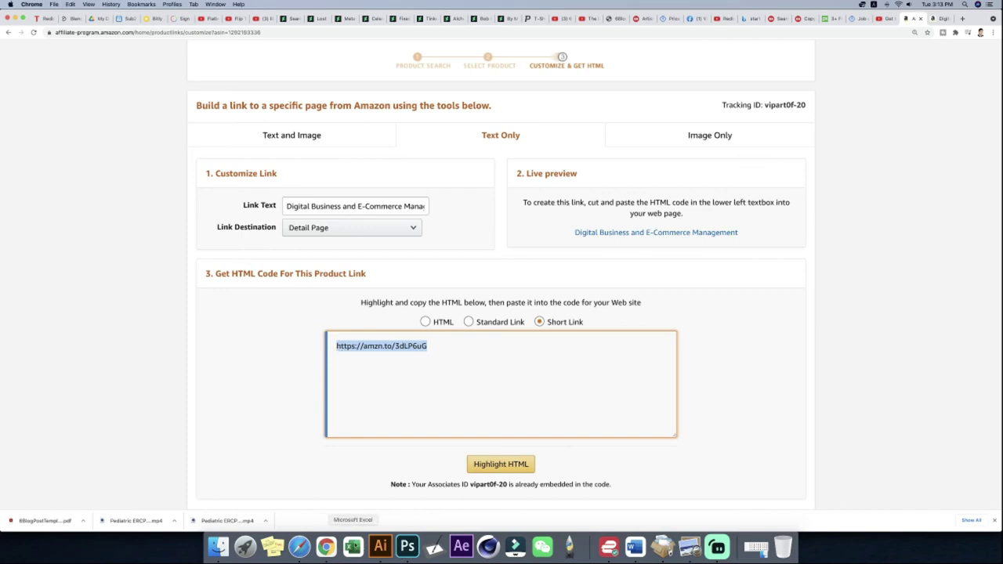
- Select the book's title in the Link Text field, then switch back to the Elementor page in Safari
scroll(418, 397, up, 3)
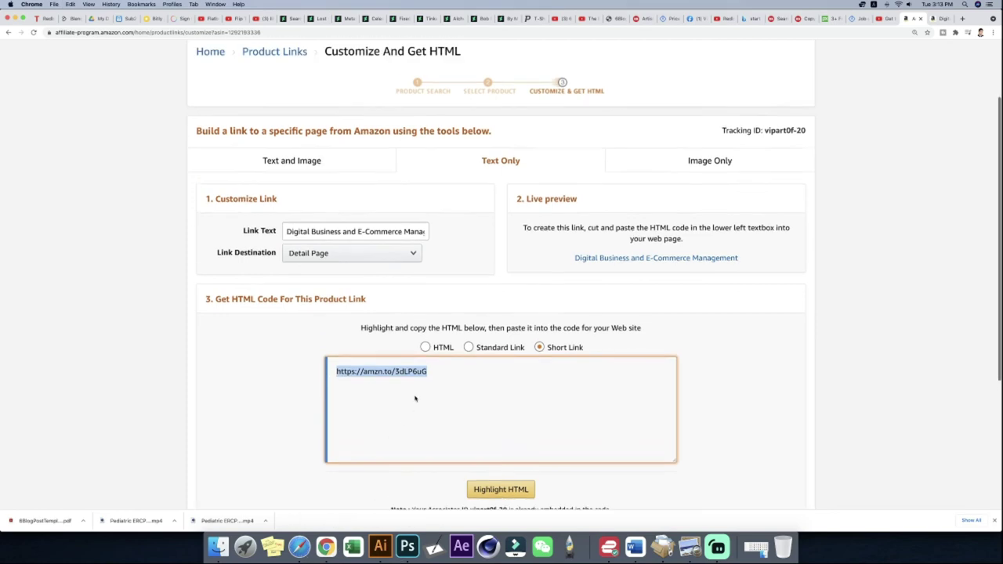
key(super+r)
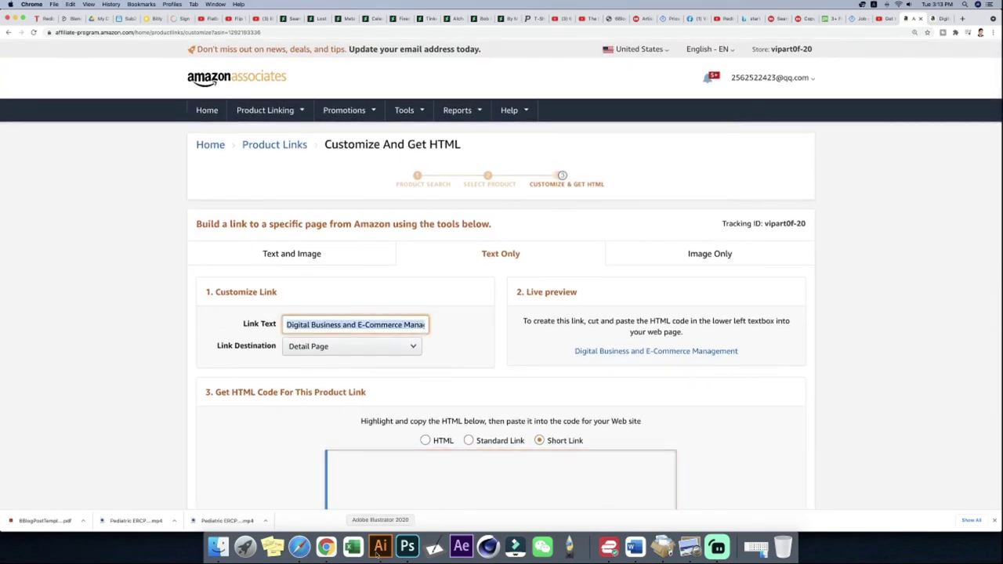
click(299, 546)
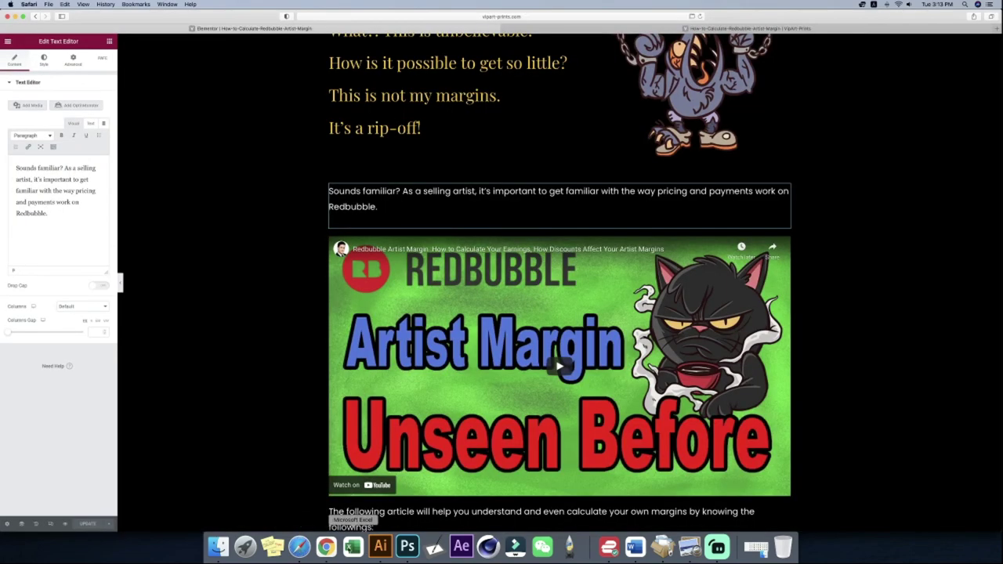
- Insert a new single-column section directly above the "What is Base Prince?" heading
scroll(377, 486, down, 10)
scroll(377, 487, up, 4)
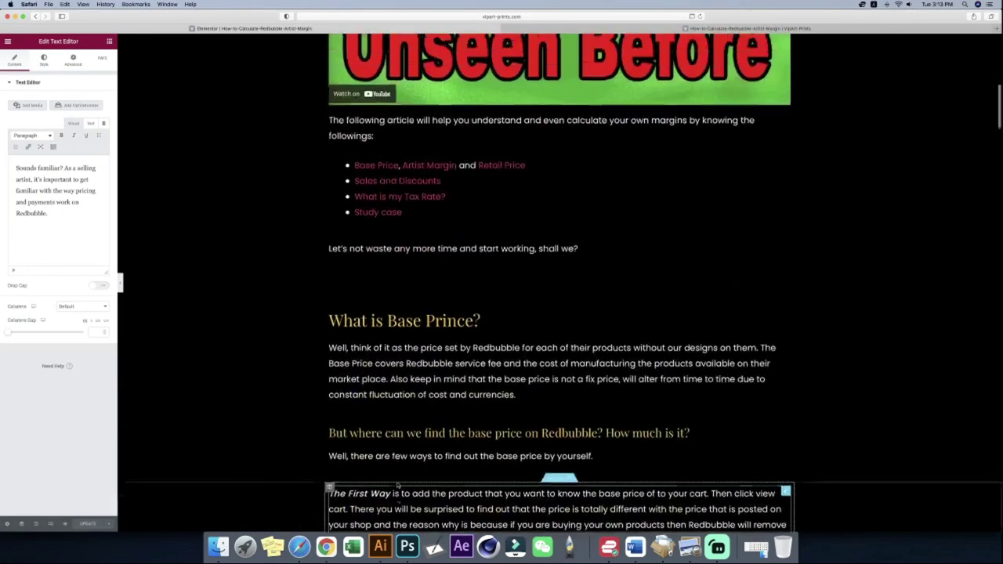
scroll(411, 375, down, 5)
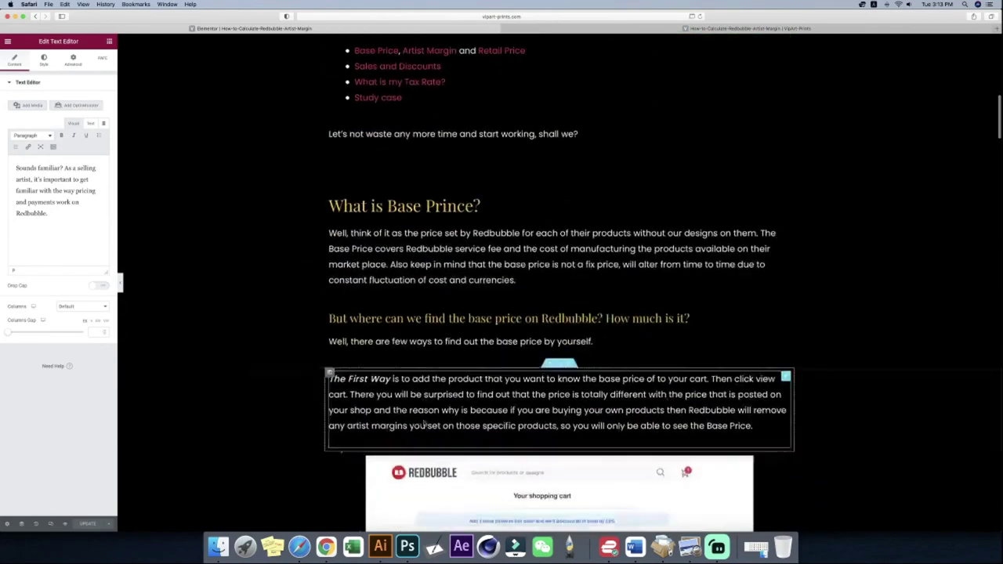
scroll(470, 329, up, 3)
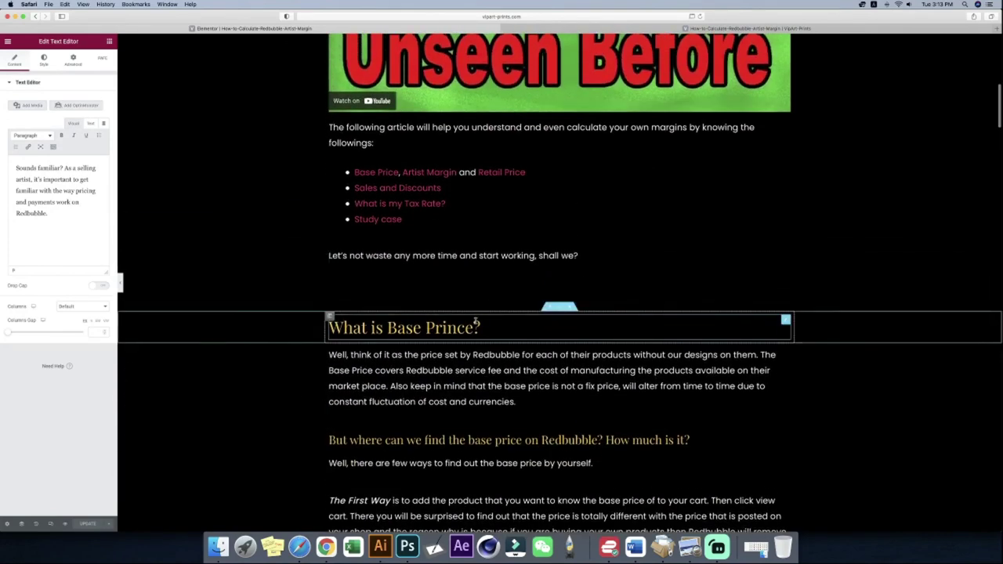
click(553, 307)
click(540, 346)
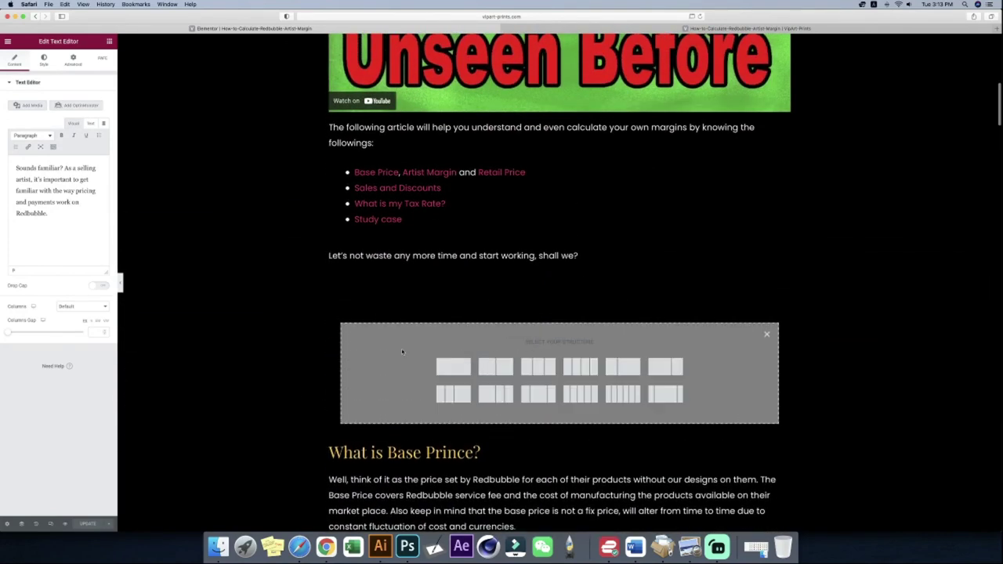
click(474, 366)
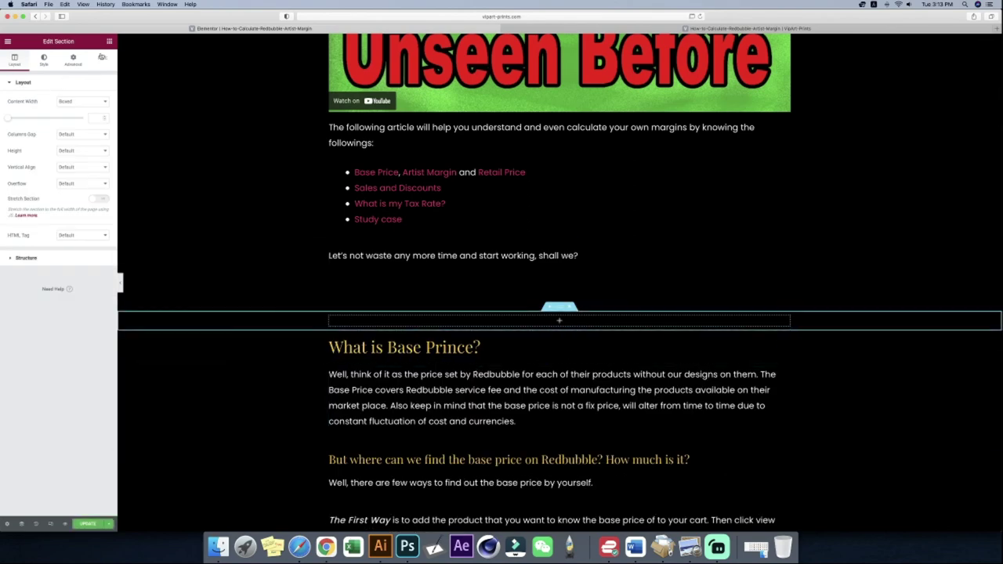
- Add a text widget to the empty section reading "Interested to earn more about e-commerce ,here is my best recommendation for you Digital Business and E-Commerce Management"
click(109, 40)
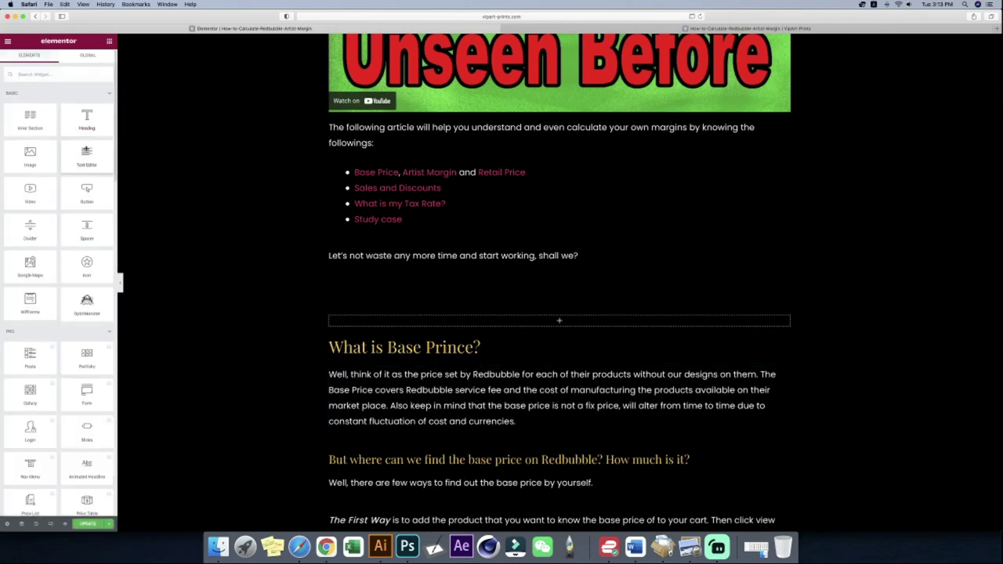
drag(86, 153, 384, 330)
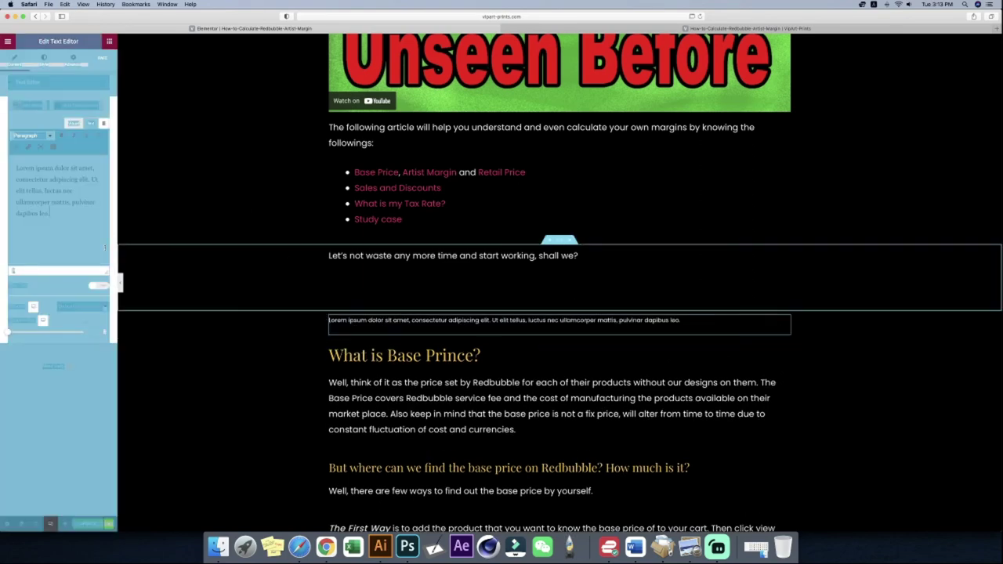
drag(54, 214, 2, 160)
text(Interested to earn more about e-commerce ,here is my best recommendation for you)
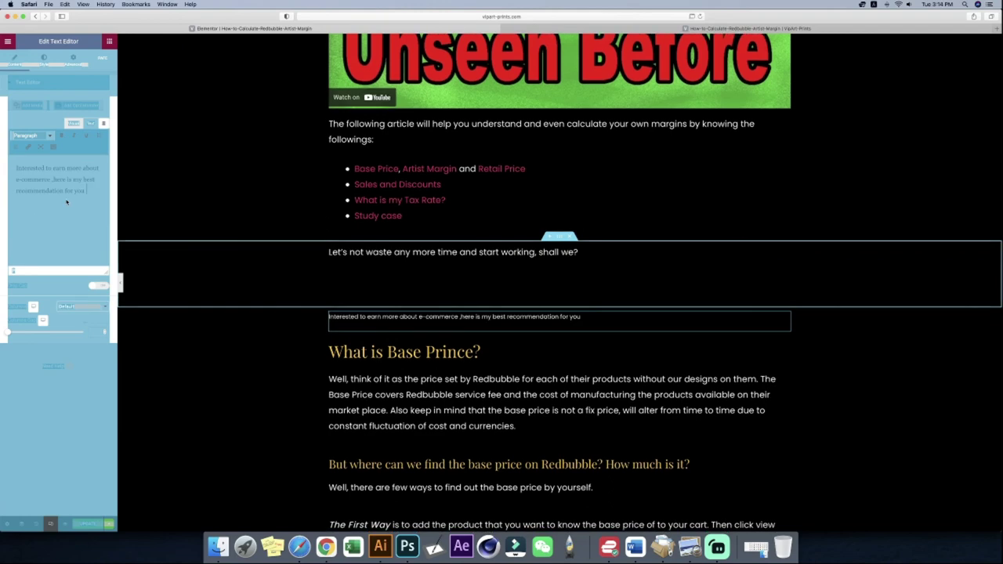
text(Digital Business and E-Commerce Management)
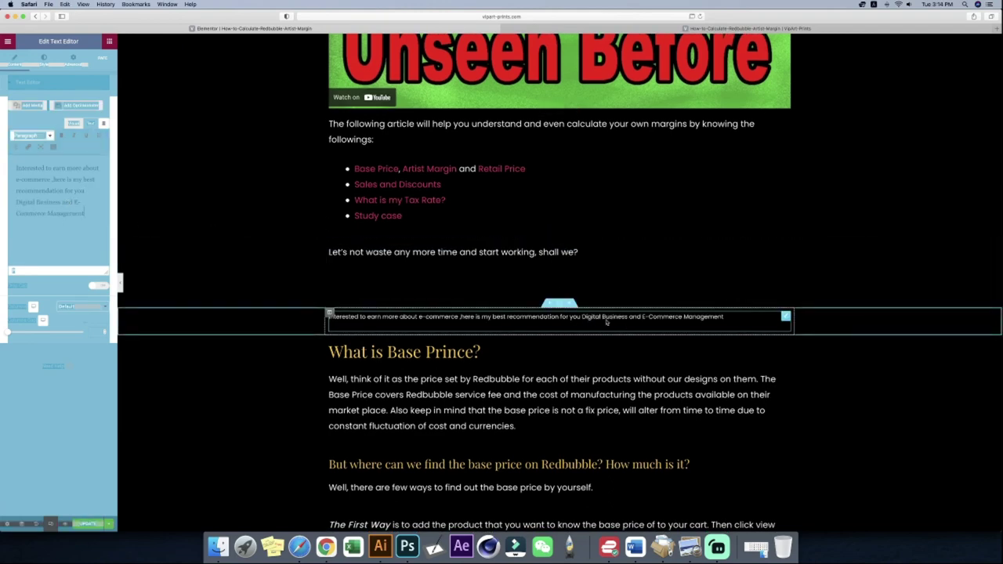
- Copy the book's Amazon short link from Chrome and apply it in Elementor to the title "Digital Business and E-Commerce Management"
click(326, 547)
click(473, 475)
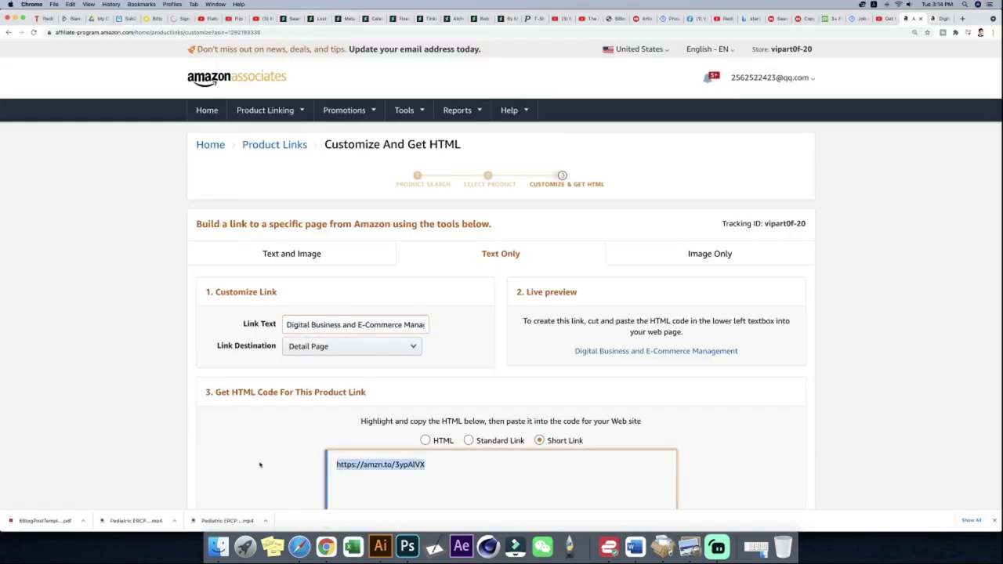
click(299, 546)
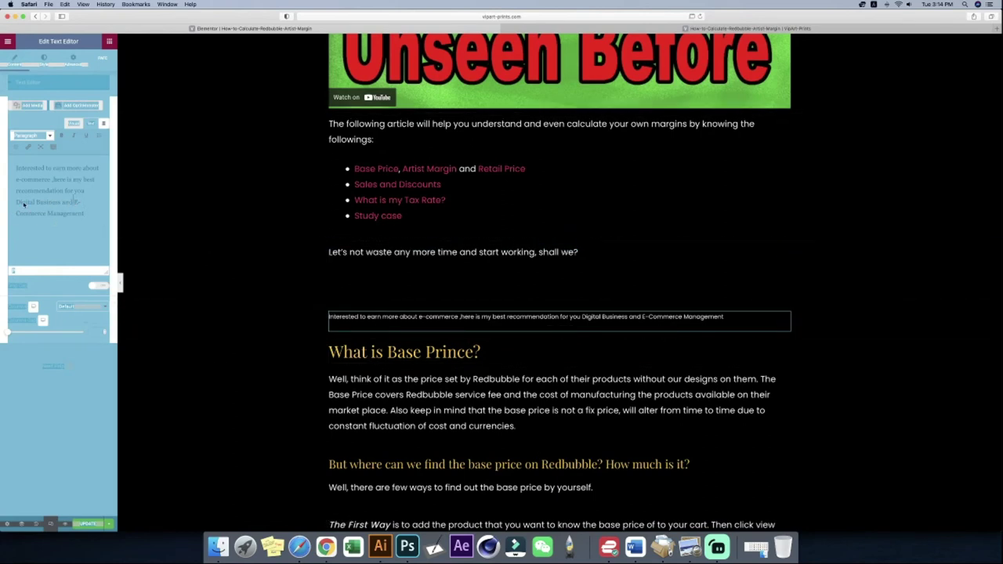
drag(15, 201, 84, 213)
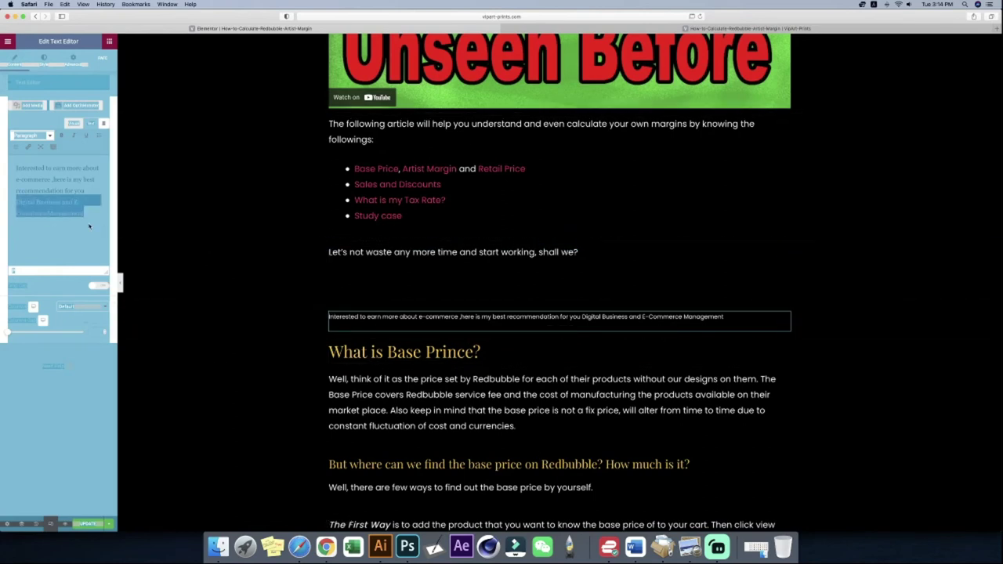
click(29, 146)
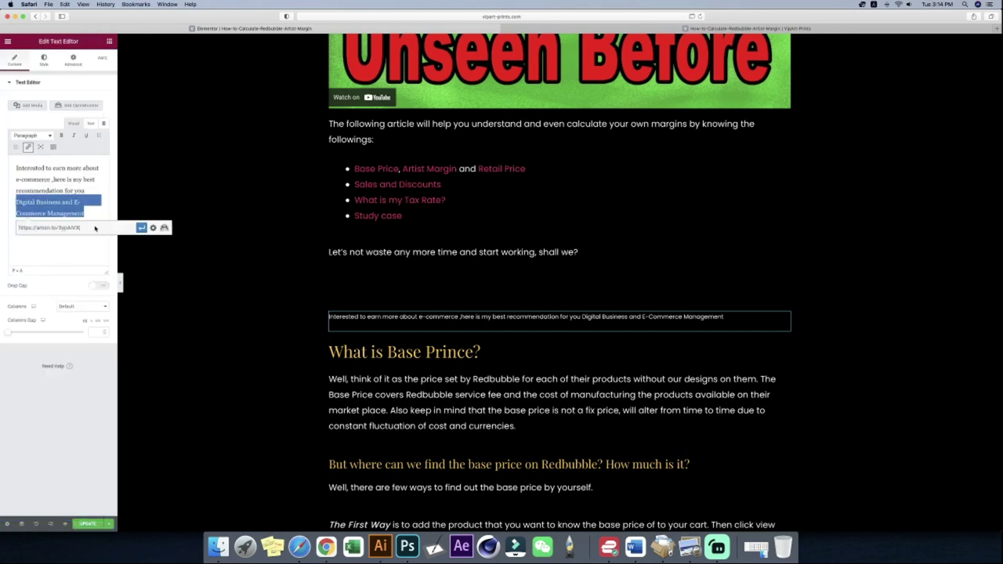
click(141, 228)
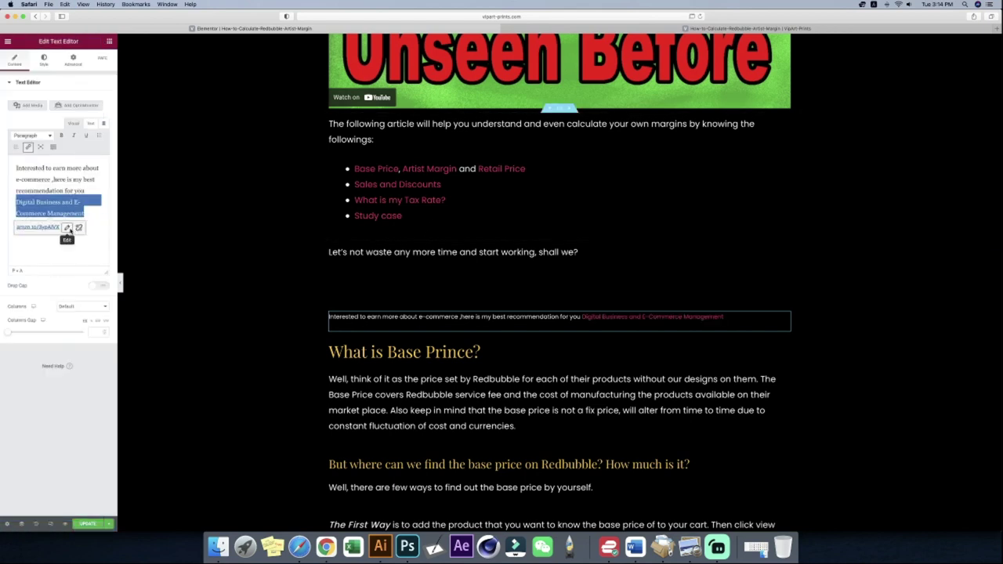
click(152, 227)
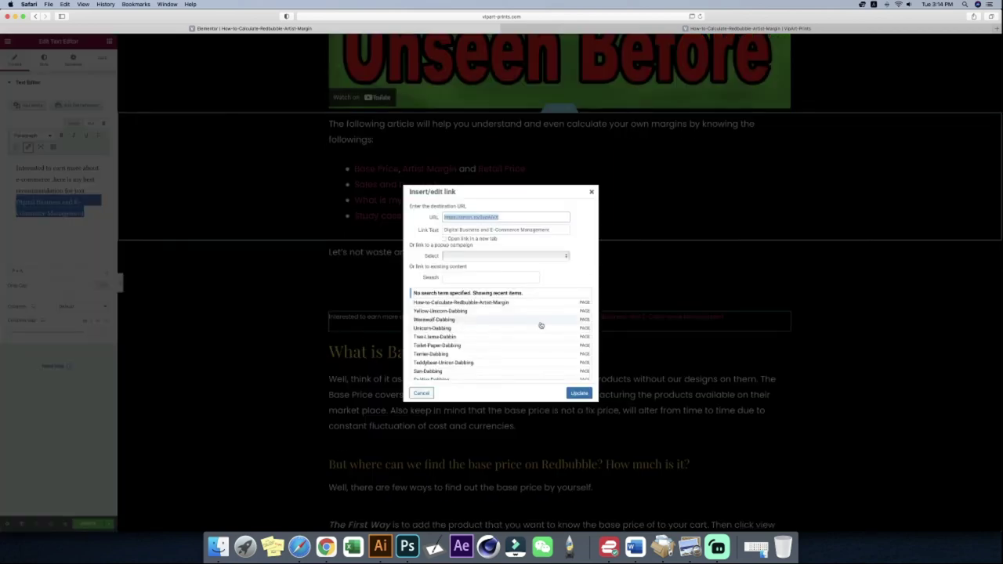
click(580, 393)
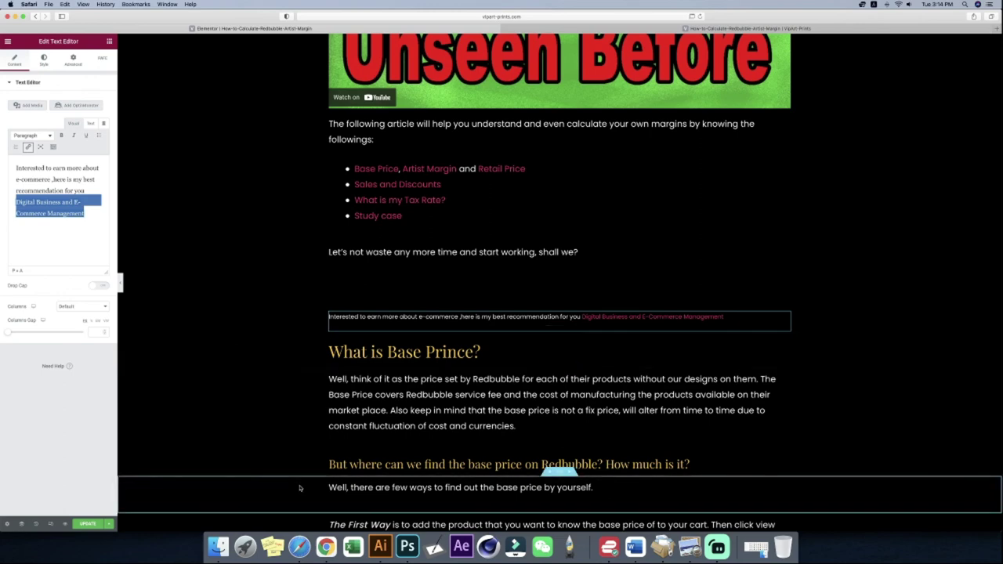
- Switch to Amazon Associates in Chrome and return from the link builder to the product search for e-business and commerce management
click(327, 548)
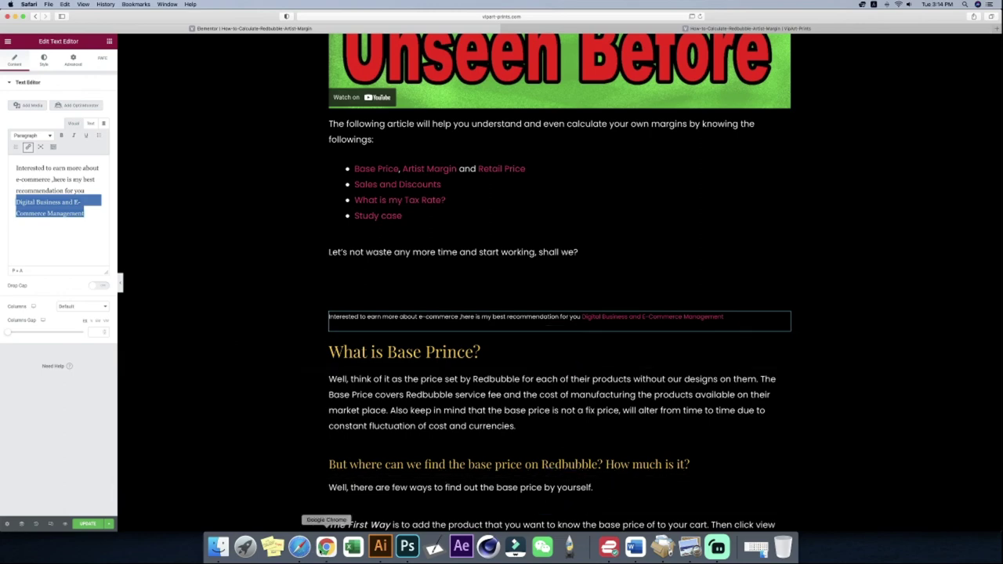
scroll(308, 436, down, 5)
scroll(308, 435, up, 5)
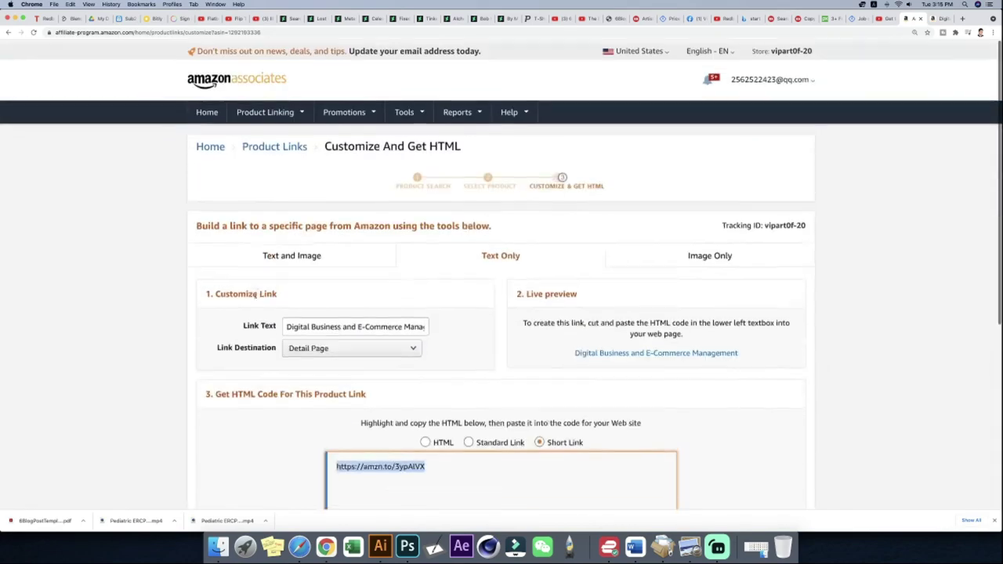
click(6, 32)
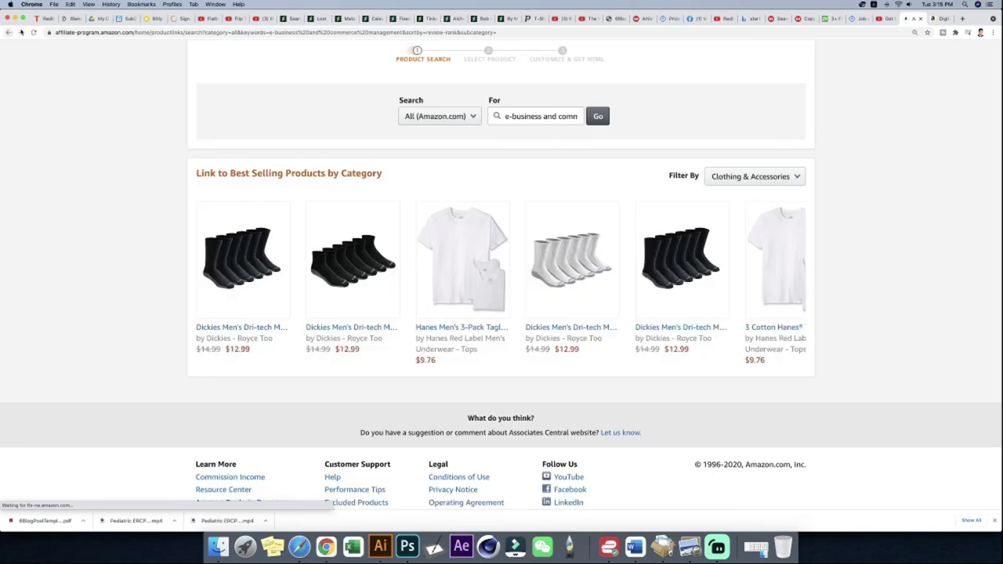
click(21, 32)
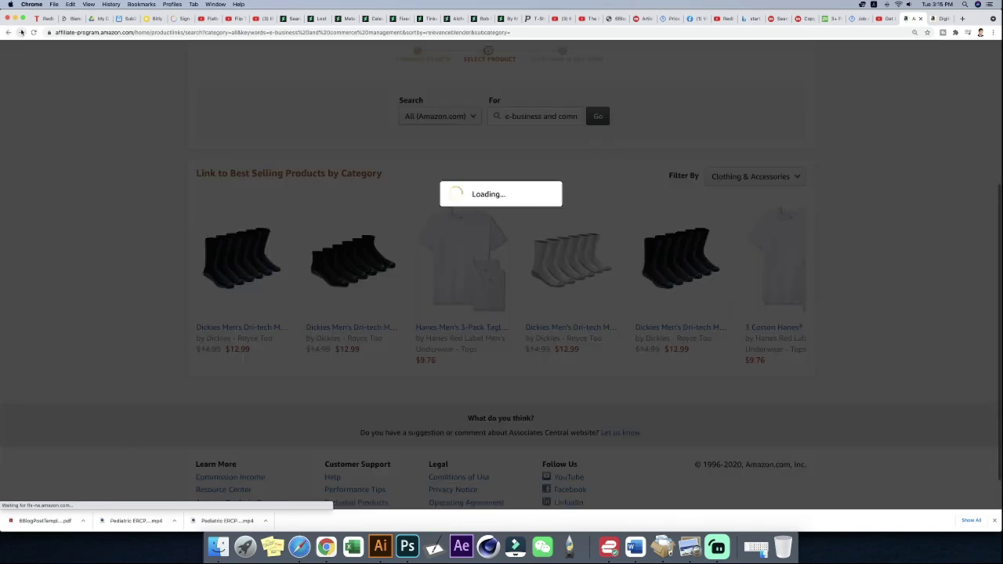